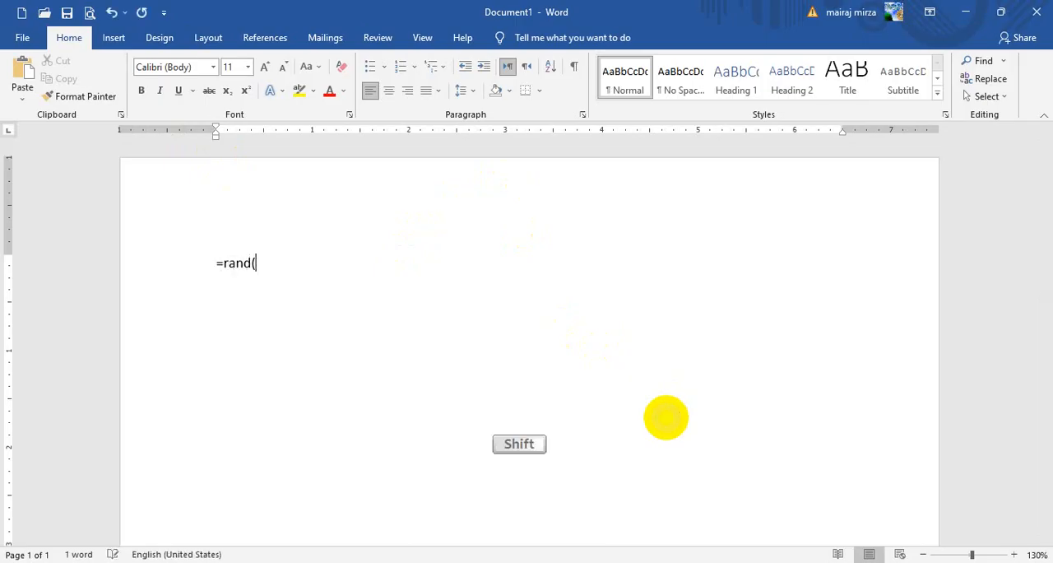
- Fill the blank document with sample paragraphs using the =rand() function
key(Return)
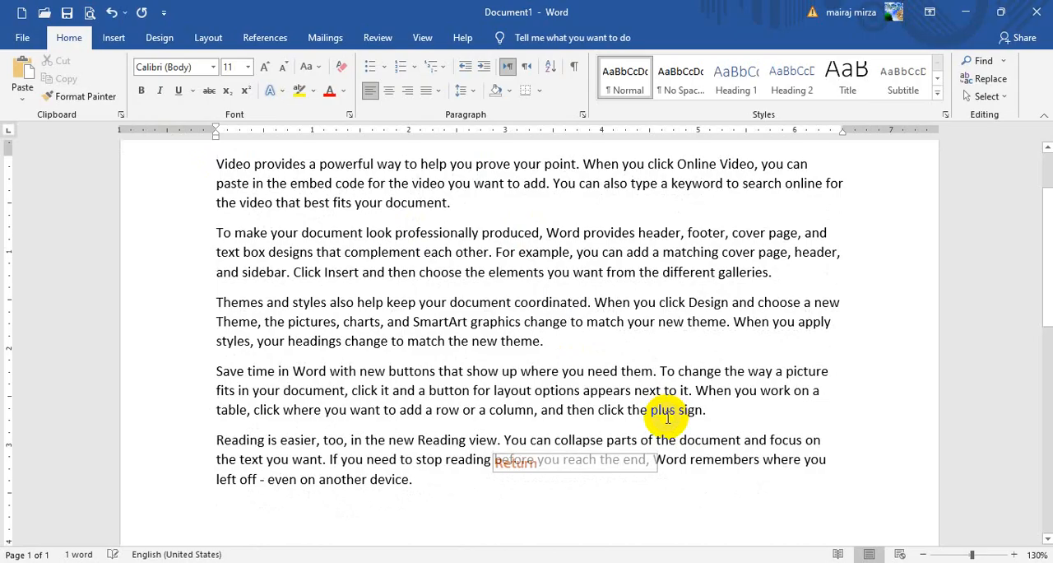
scroll(536, 284, up, 2)
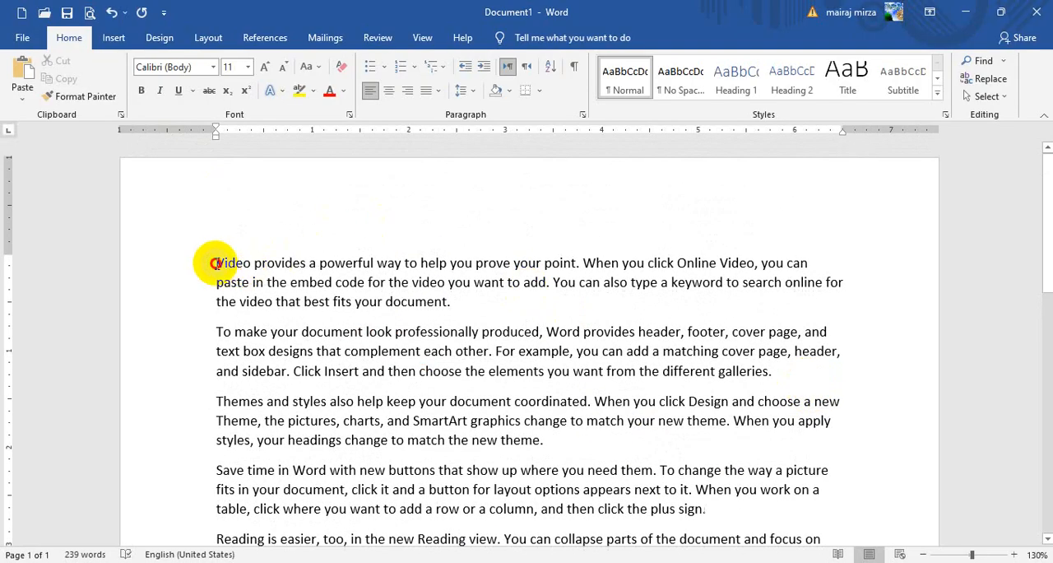
click(113, 38)
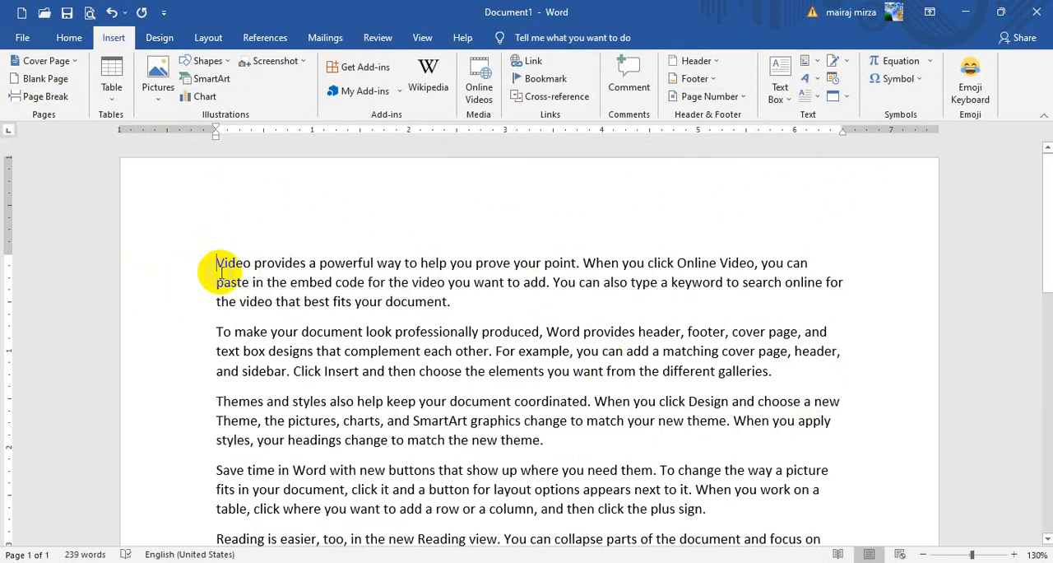
click(158, 41)
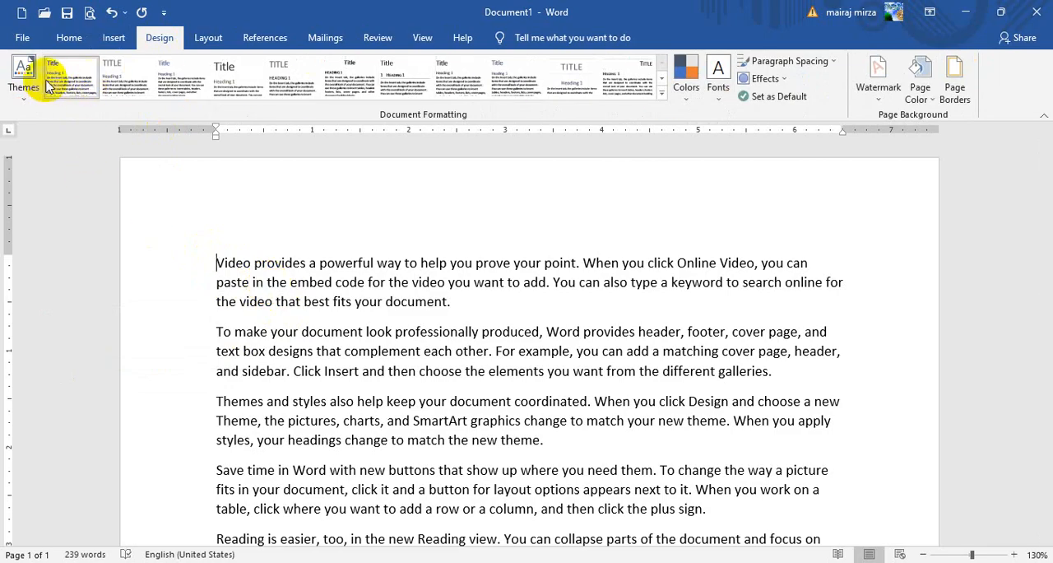
click(11, 85)
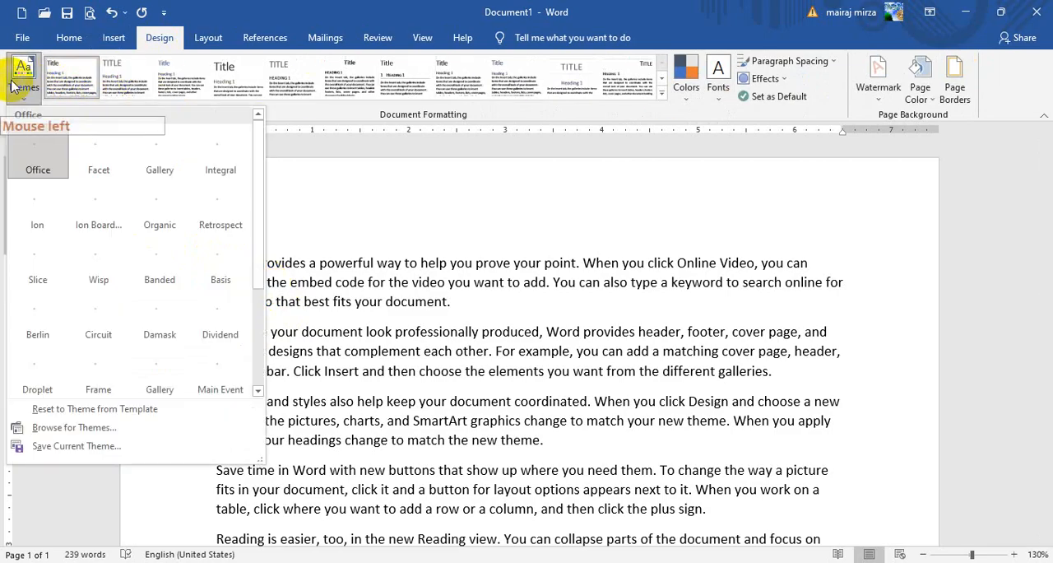
click(23, 72)
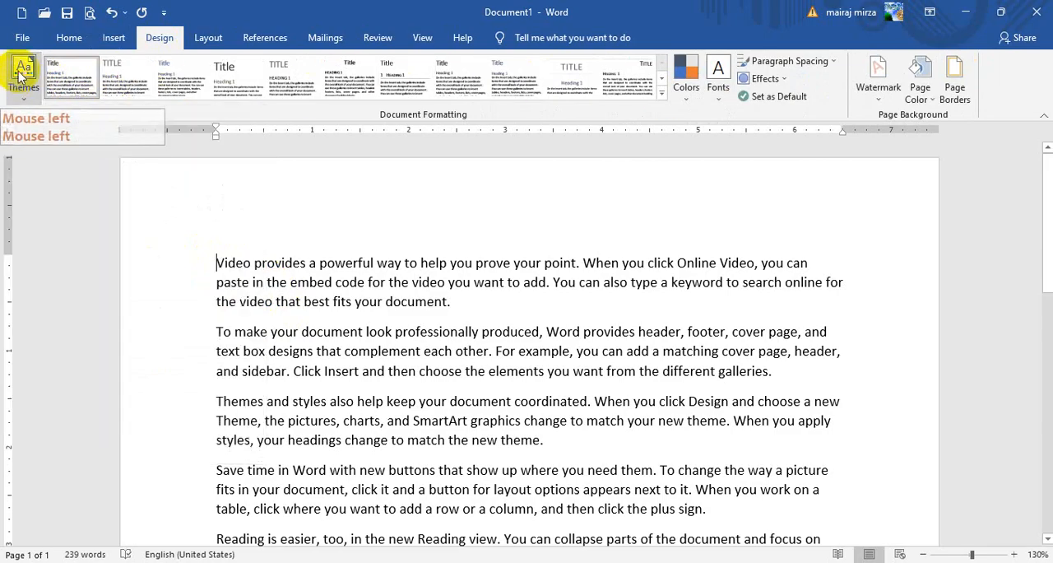
- Shade the first paragraph, beginning "Video provides", with the lightest blue theme color
click(70, 38)
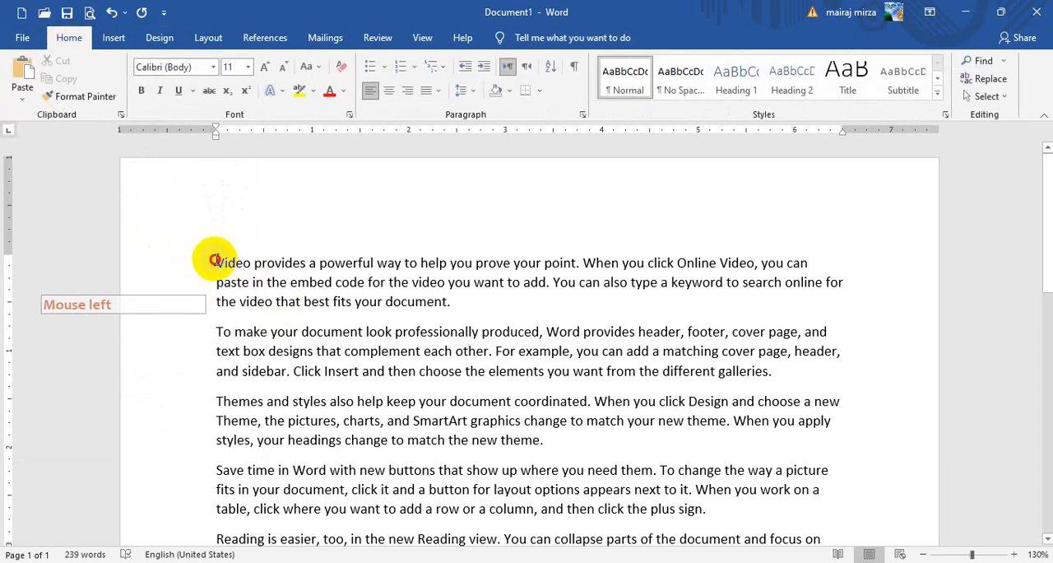
drag(214, 260, 457, 306)
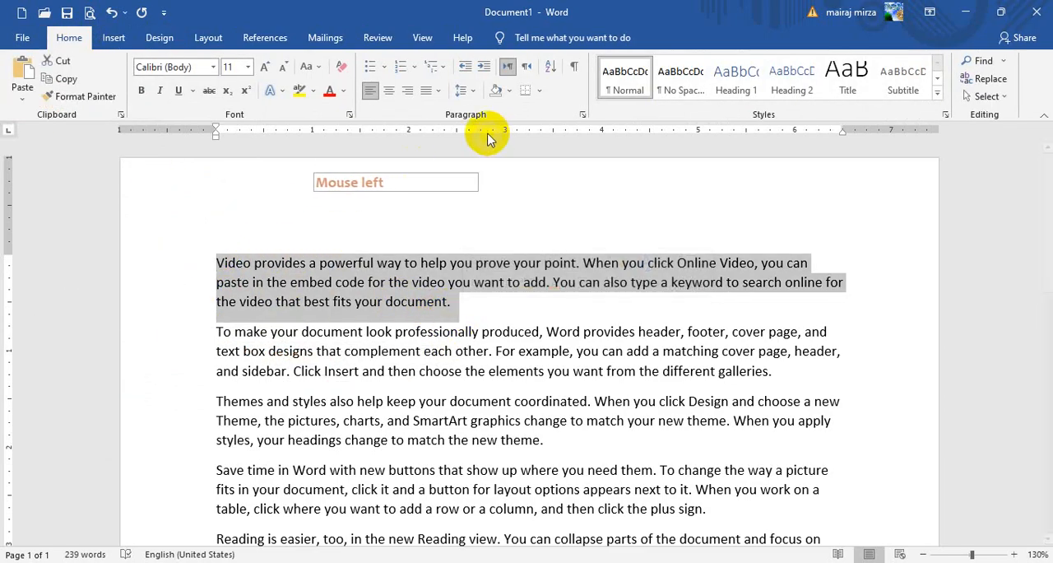
click(511, 91)
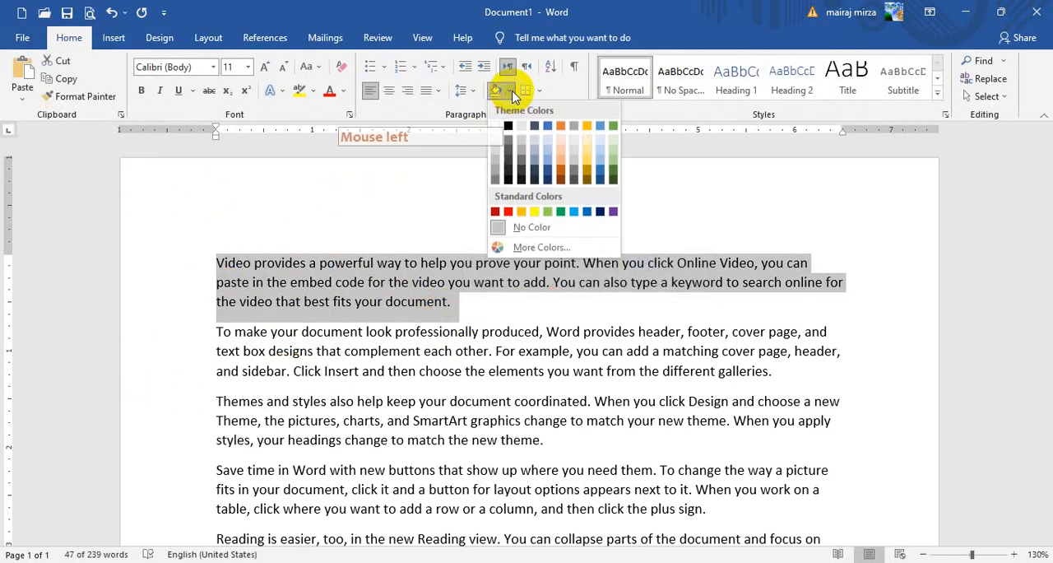
click(600, 141)
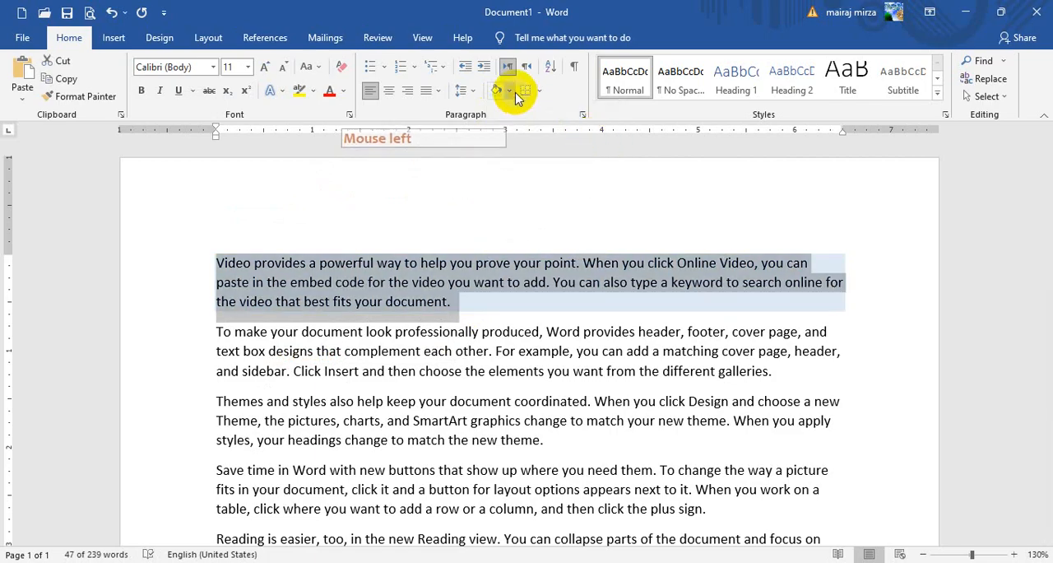
- Shade the second paragraph, beginning "To make your document", with a gold theme color
scroll(356, 350, down, 3)
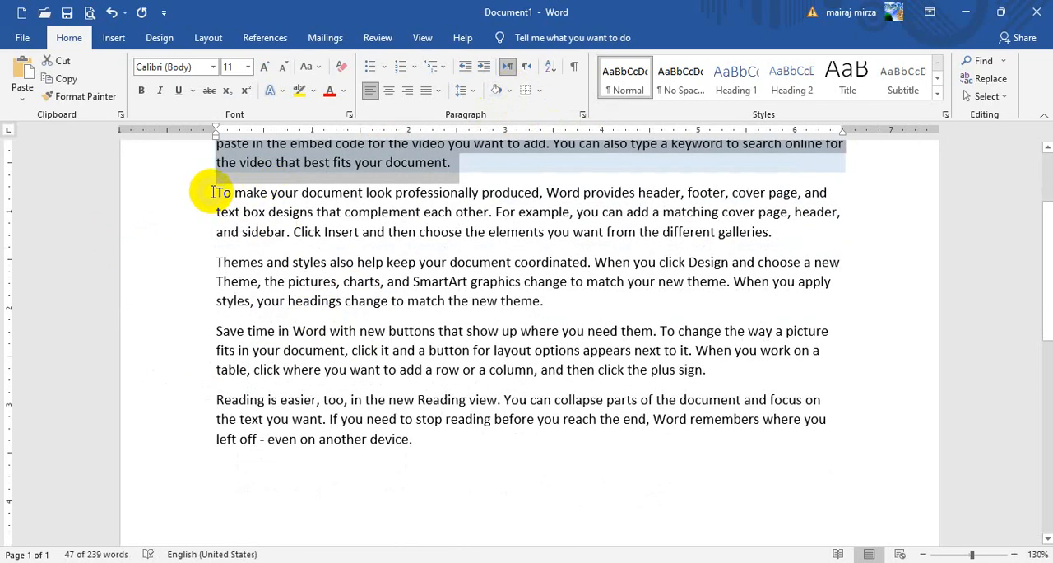
drag(212, 191, 724, 232)
scroll(576, 227, up, 1)
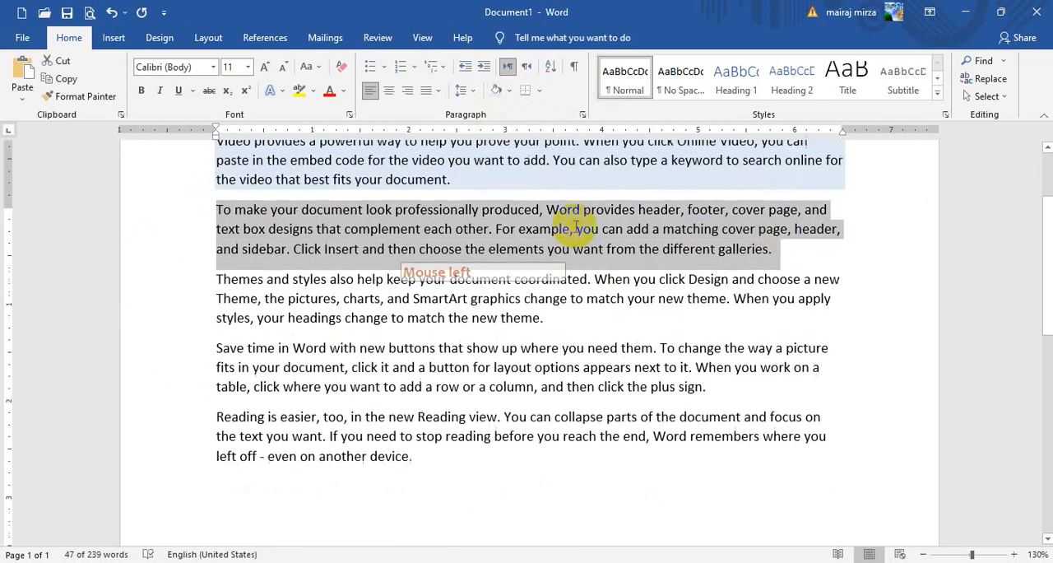
scroll(535, 229, up, 3)
click(509, 90)
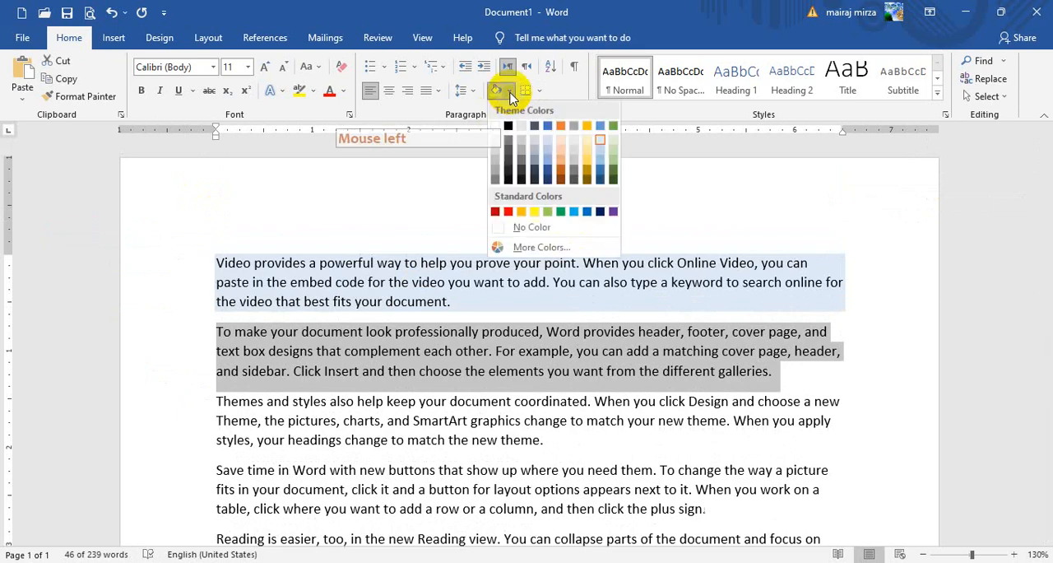
click(592, 156)
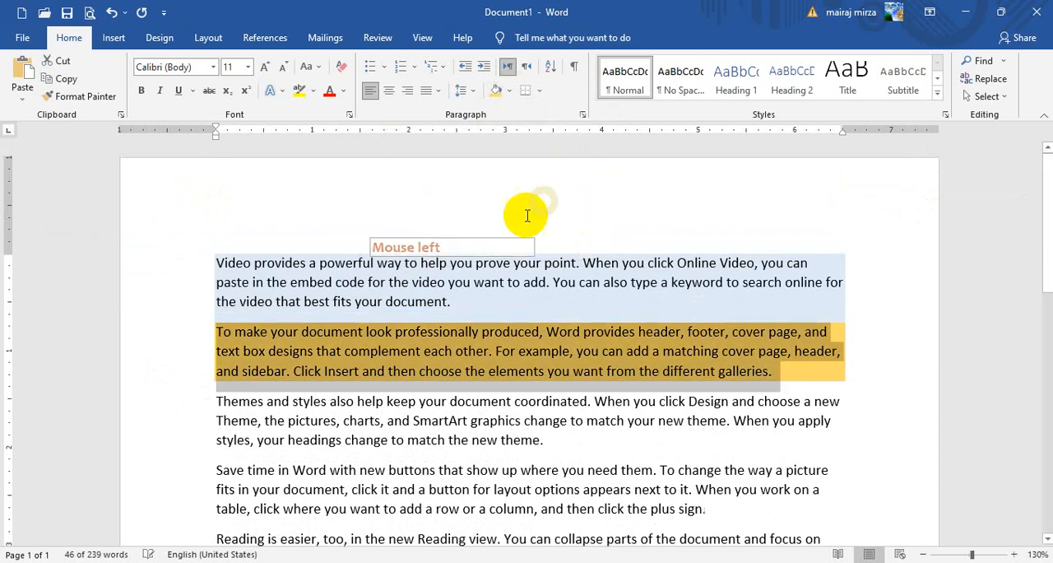
- Shade the third paragraph, beginning "Themes and styles", with a light blue theme color darker than the first paragraph's
click(312, 401)
drag(216, 401, 545, 441)
click(510, 93)
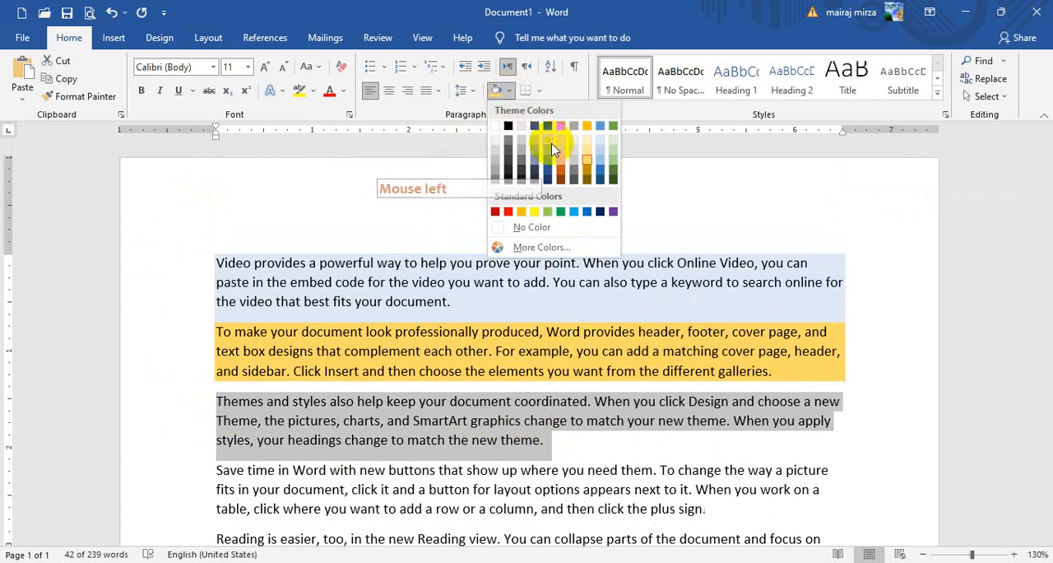
click(548, 151)
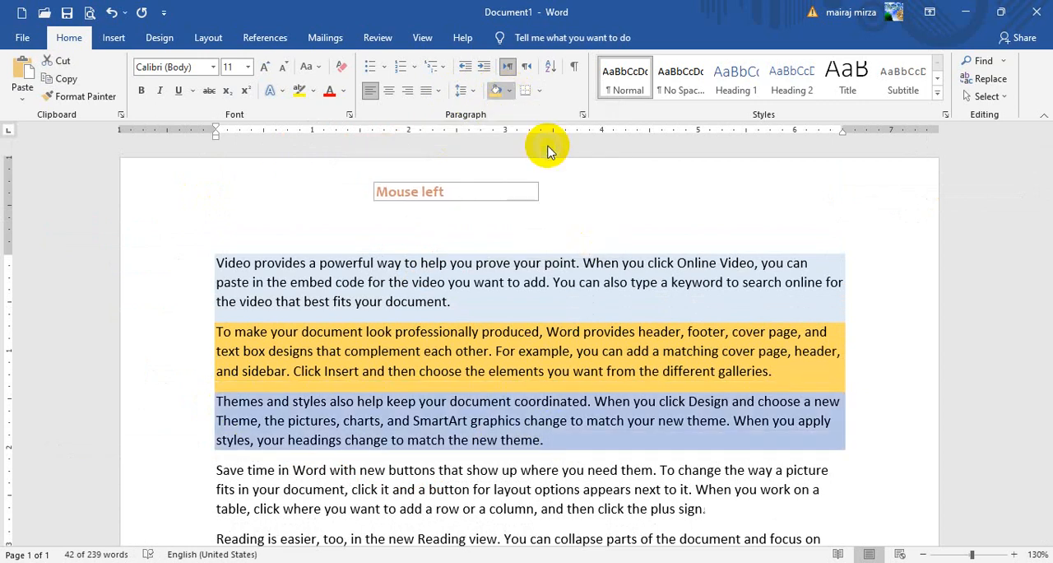
click(446, 283)
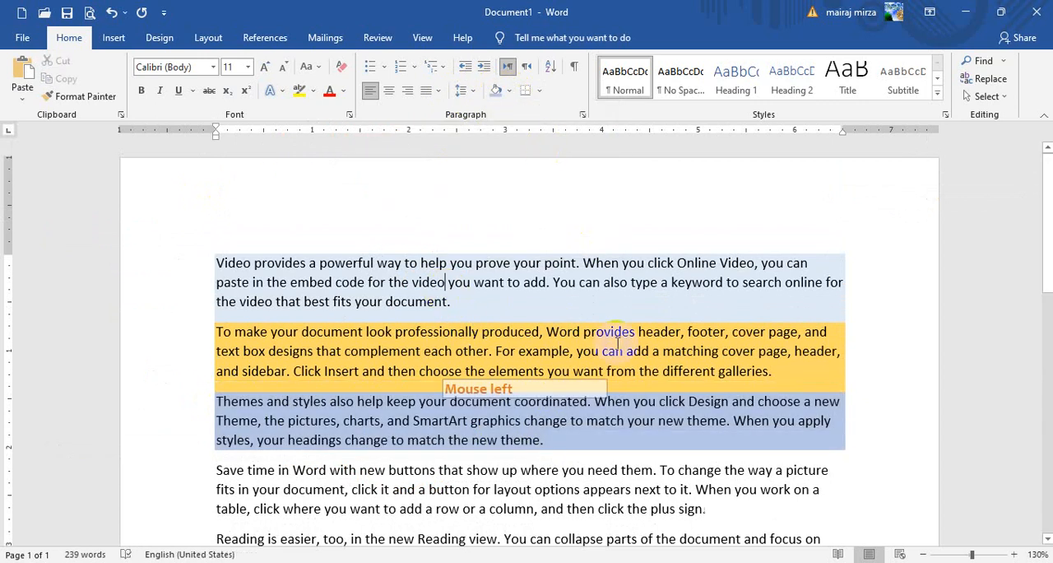
- Apply the Banded theme to the document
click(159, 38)
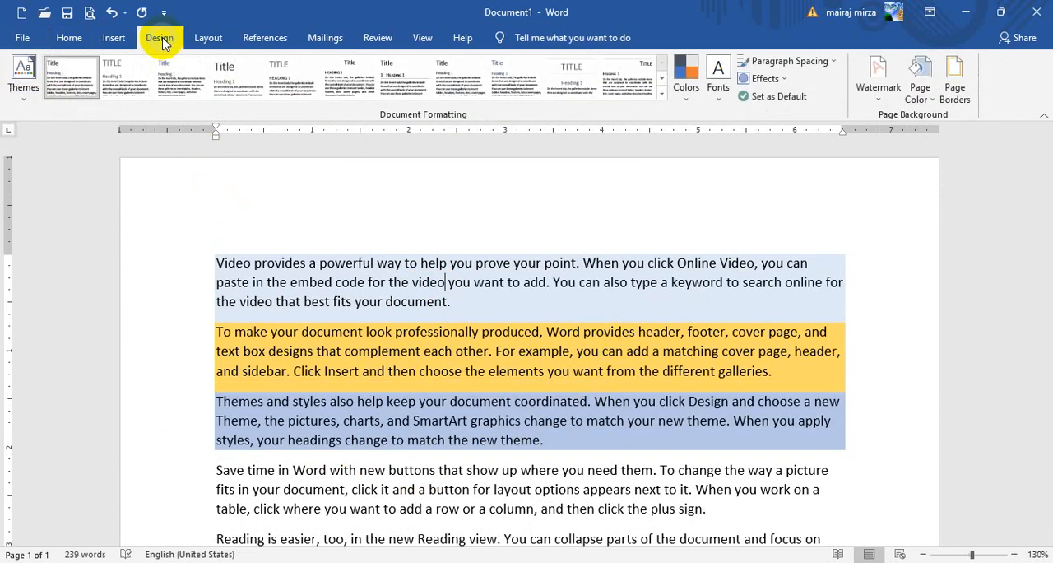
click(23, 83)
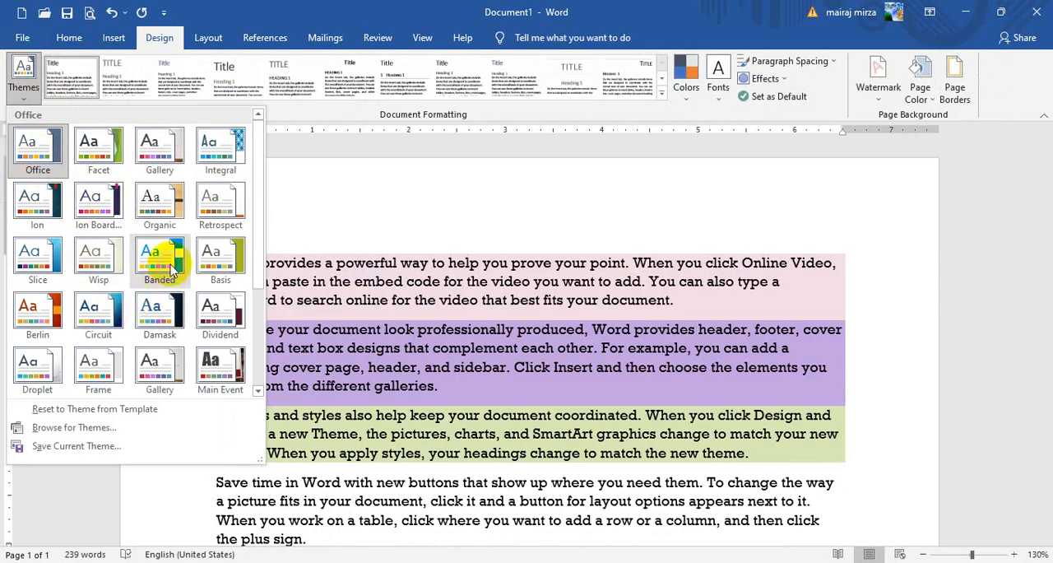
click(202, 277)
click(552, 282)
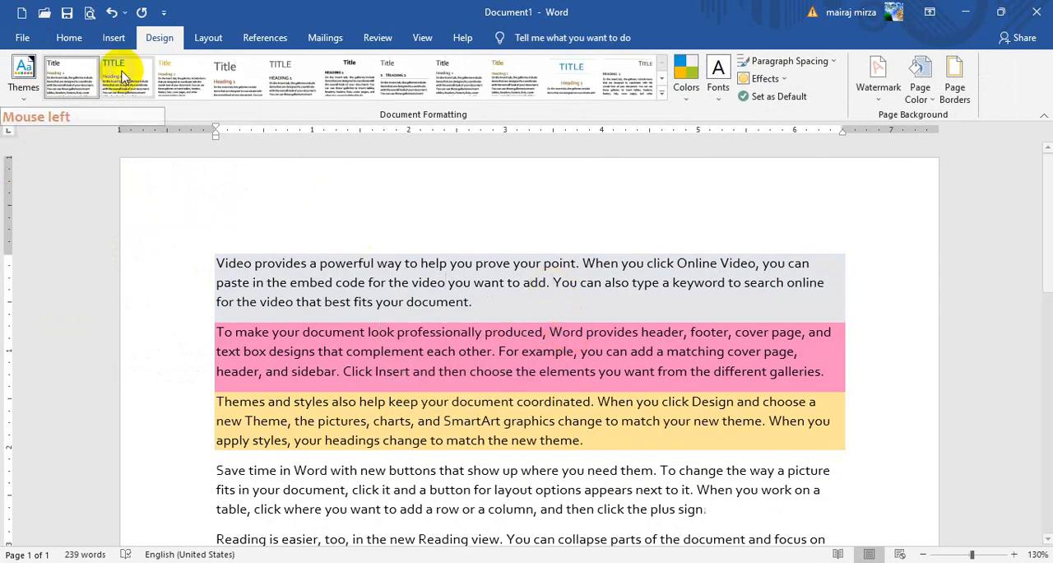
- Examine the font color and paragraph shading palettes offered by the Banded theme
click(67, 39)
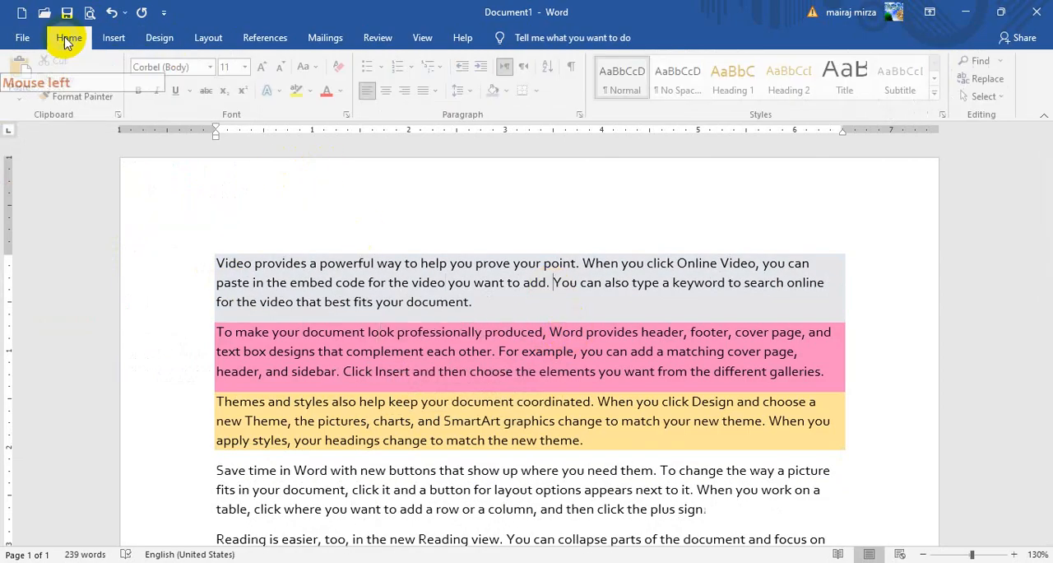
click(346, 95)
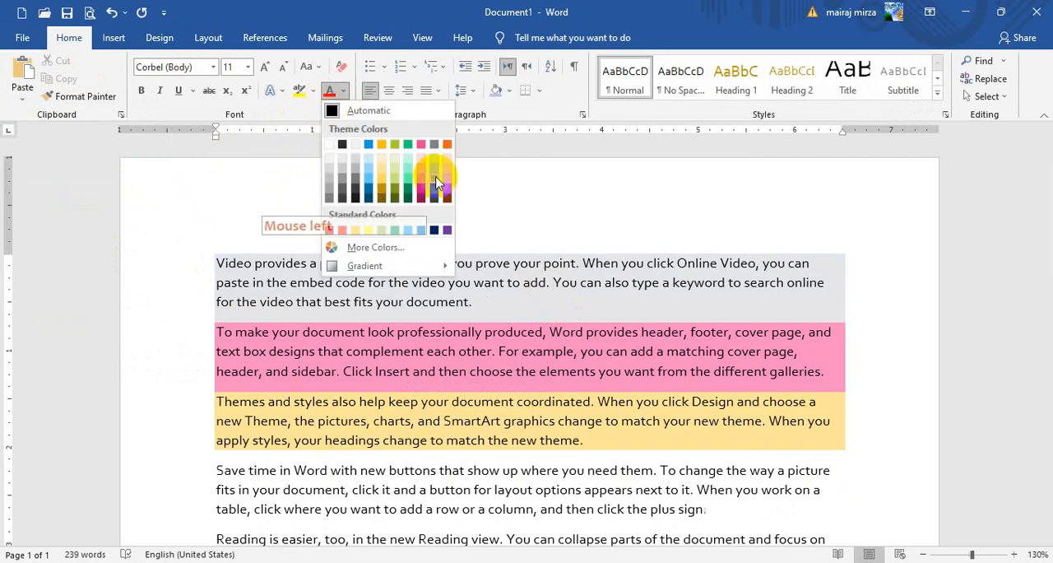
click(510, 92)
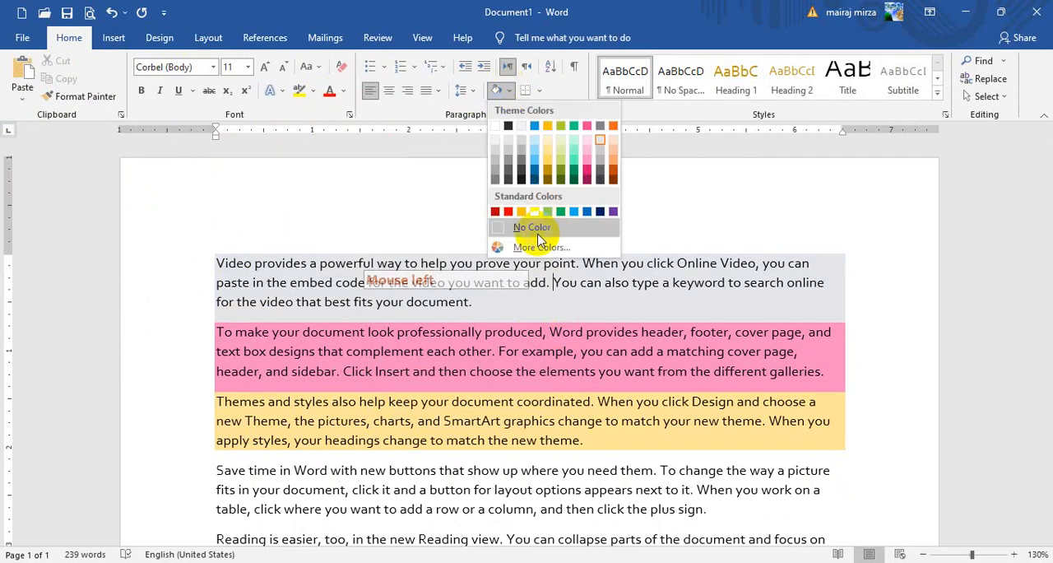
click(275, 259)
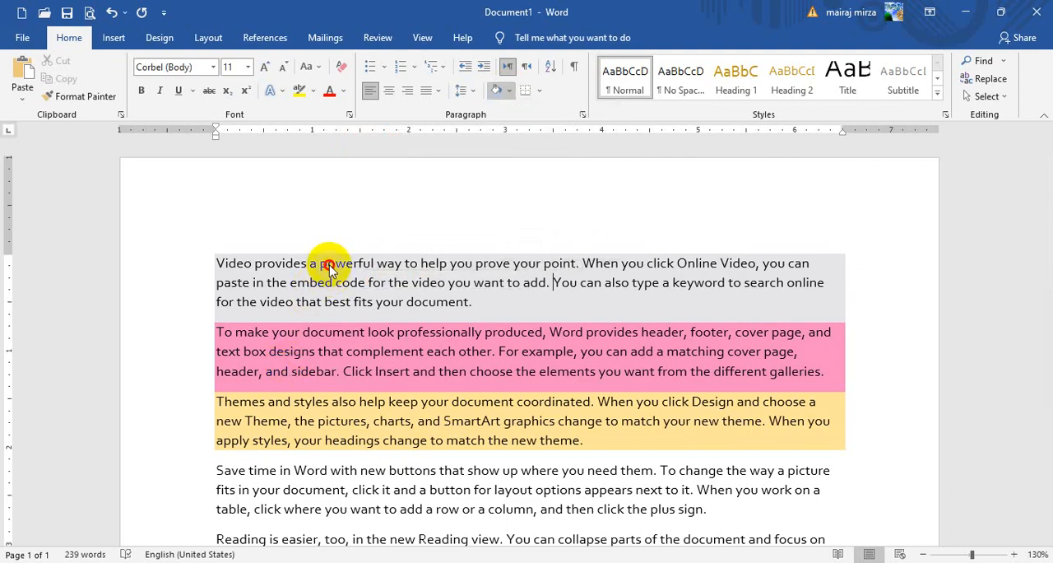
- Change the document's theme to Quotable
click(159, 37)
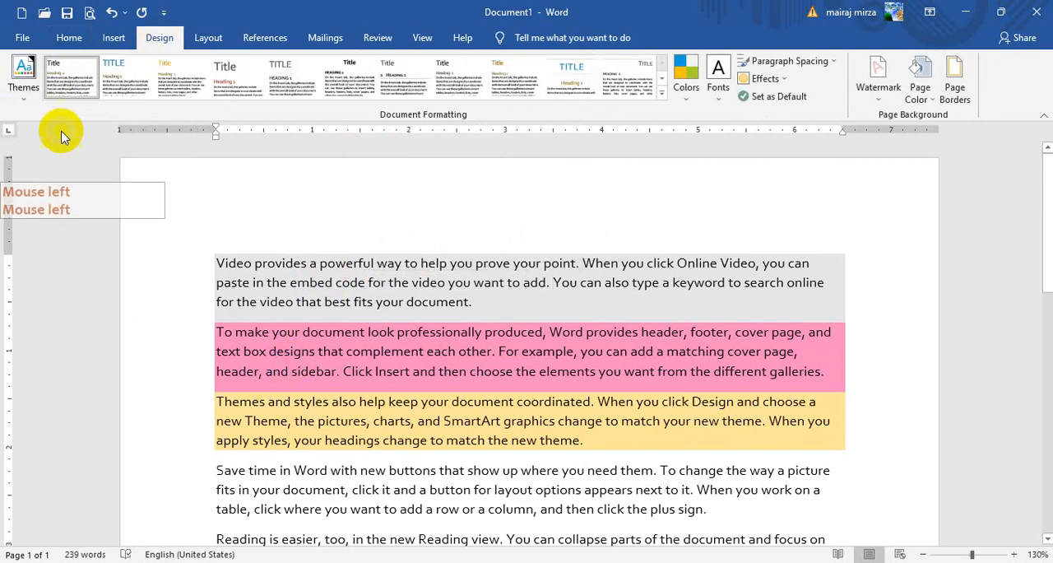
click(22, 74)
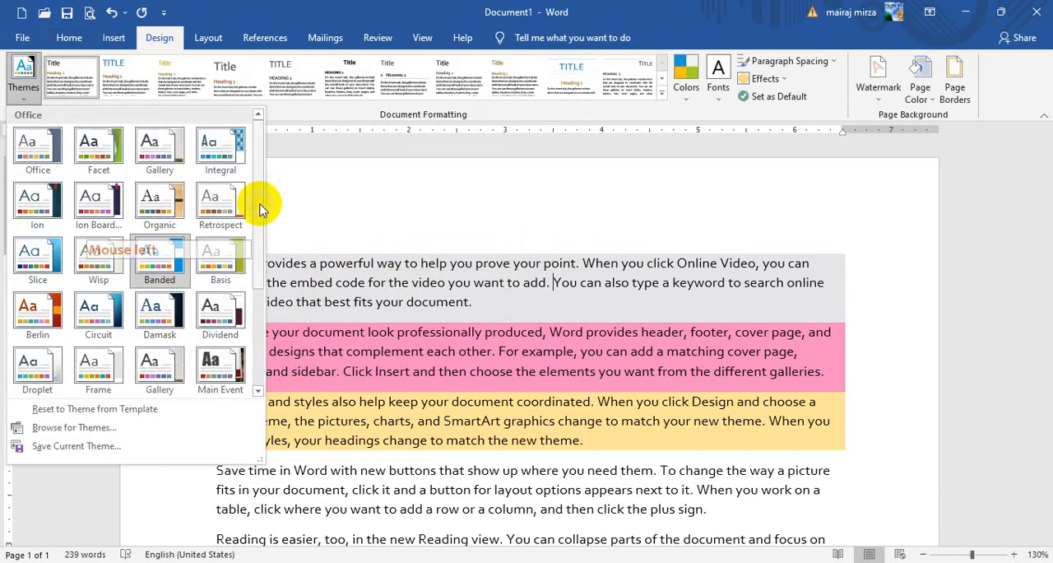
drag(261, 210, 265, 317)
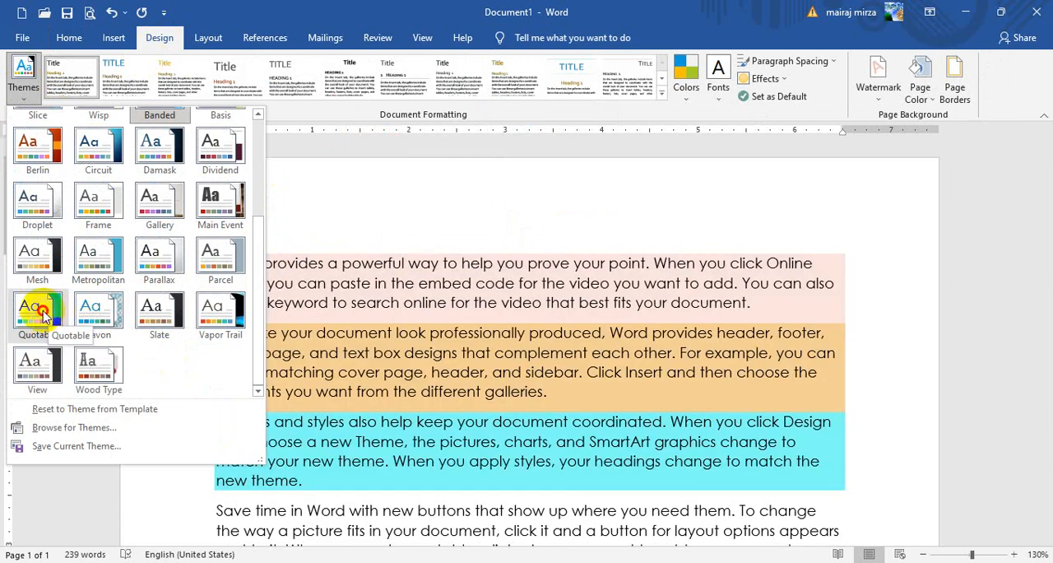
click(37, 313)
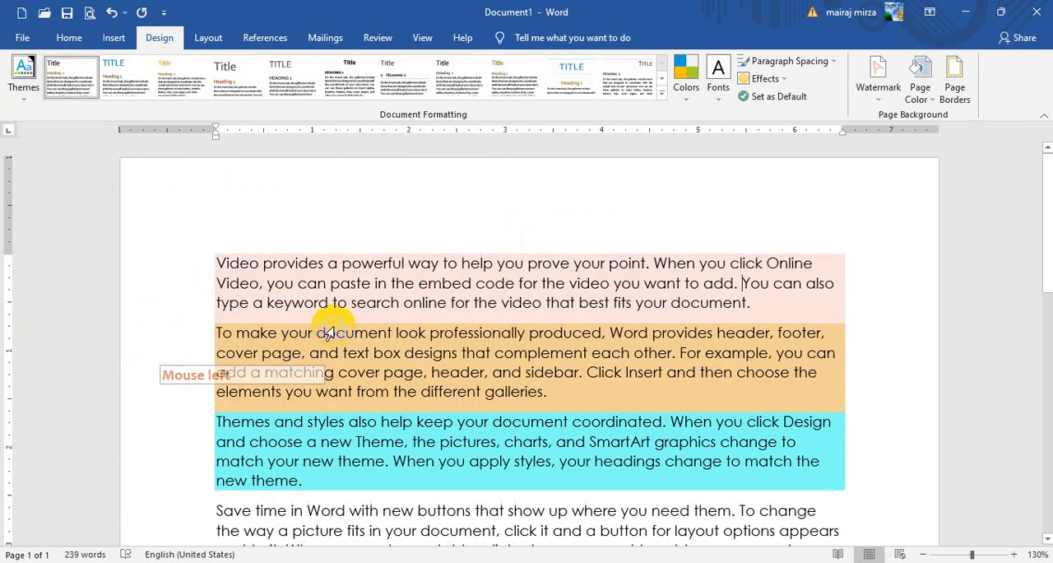
- Check the theme colors available for font color under the Quotable theme
click(72, 41)
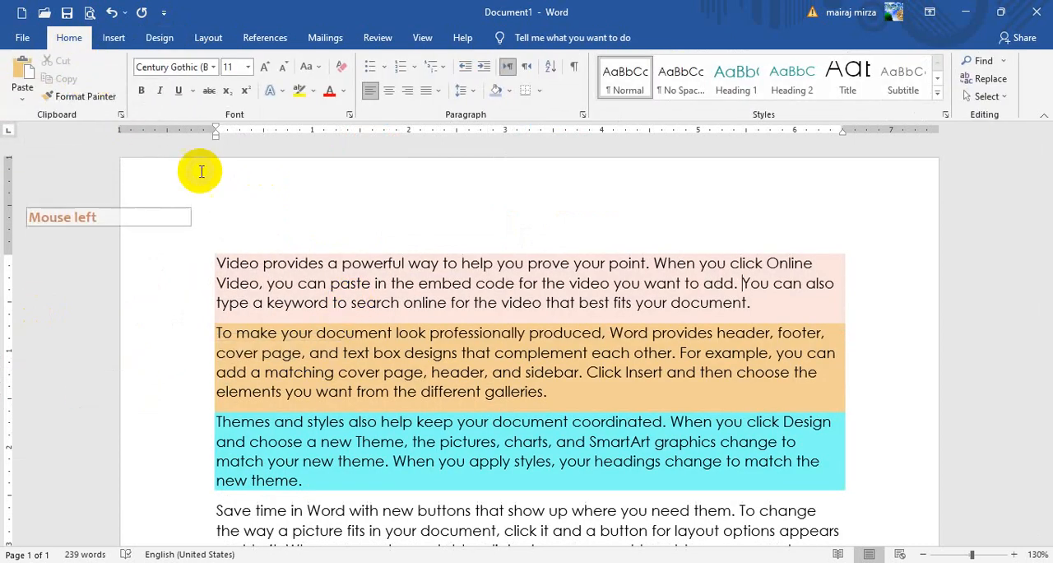
click(344, 91)
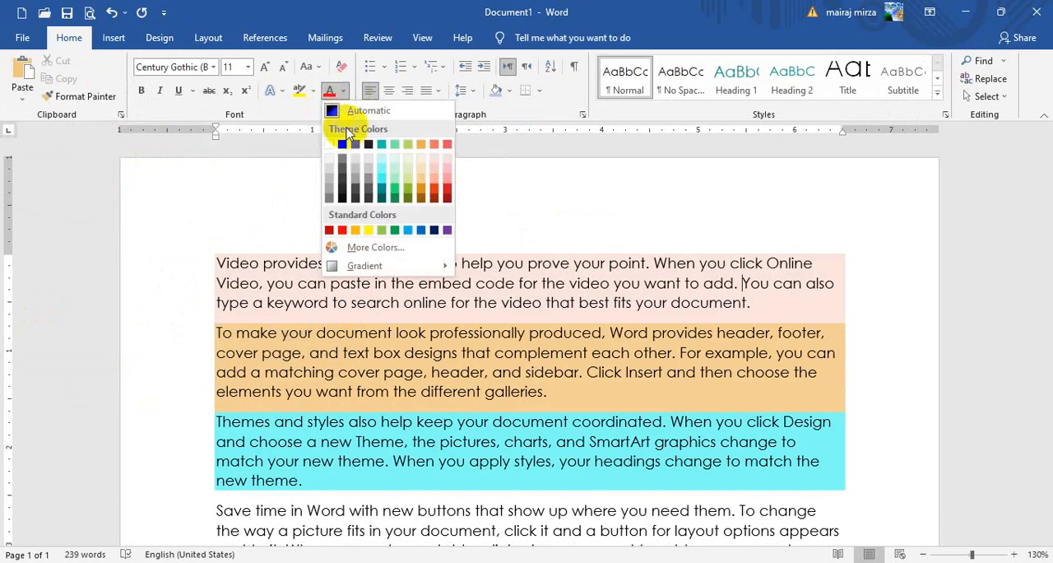
click(436, 372)
- Switch the document's theme to Slice
click(160, 38)
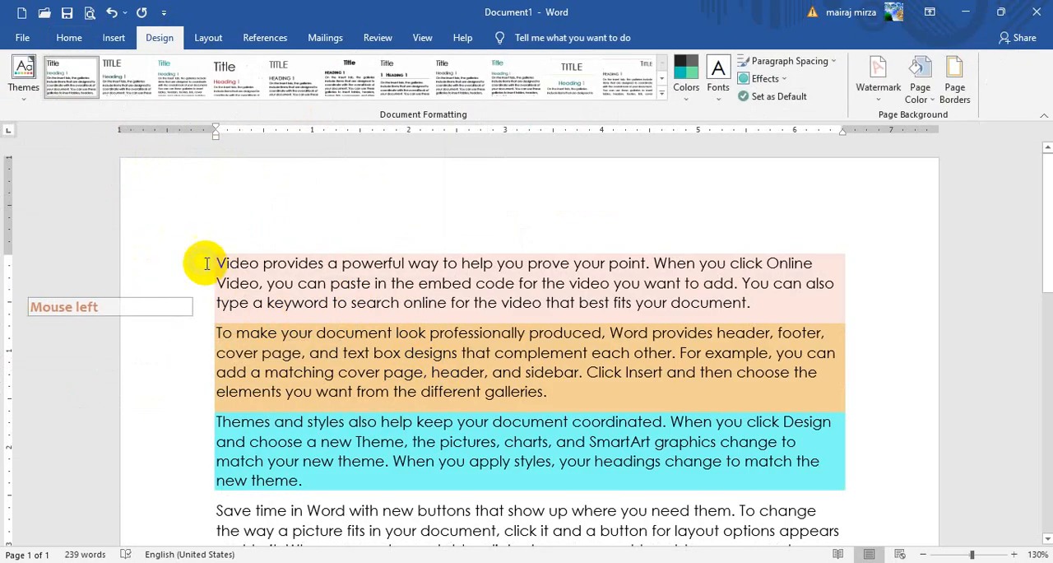
click(23, 82)
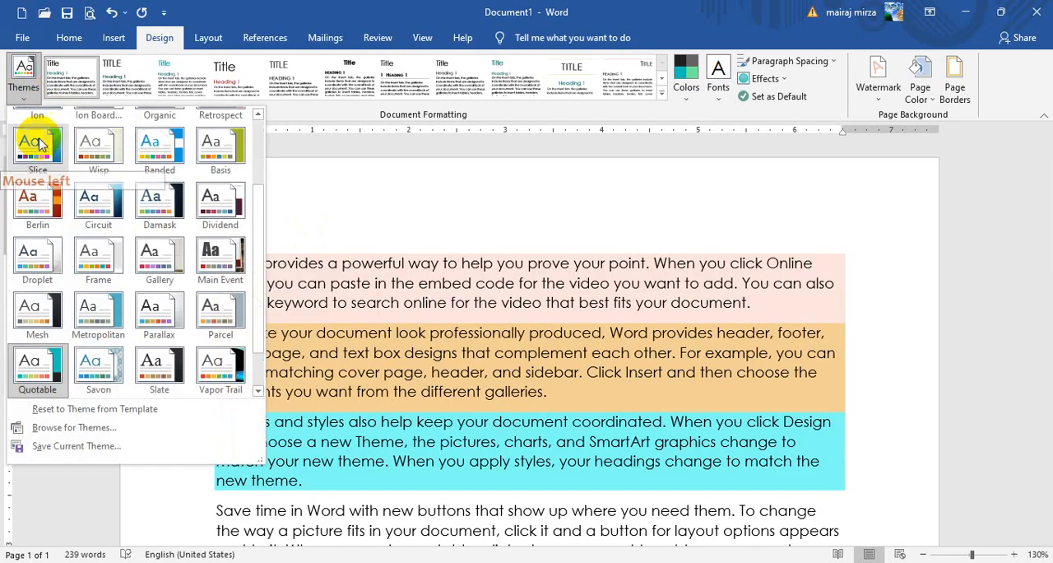
click(41, 152)
- Set the document back to the Office theme
click(24, 78)
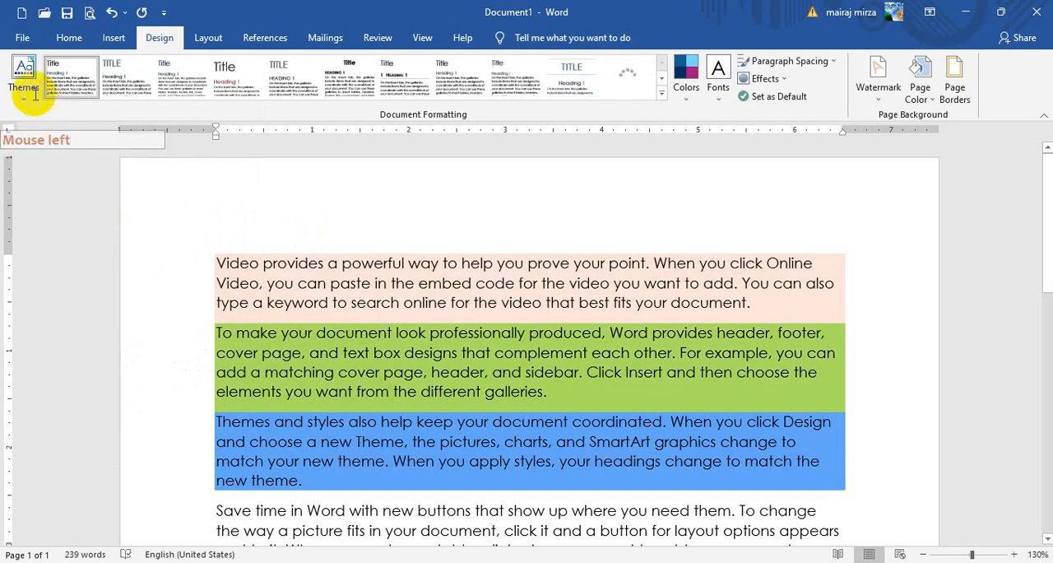
click(259, 182)
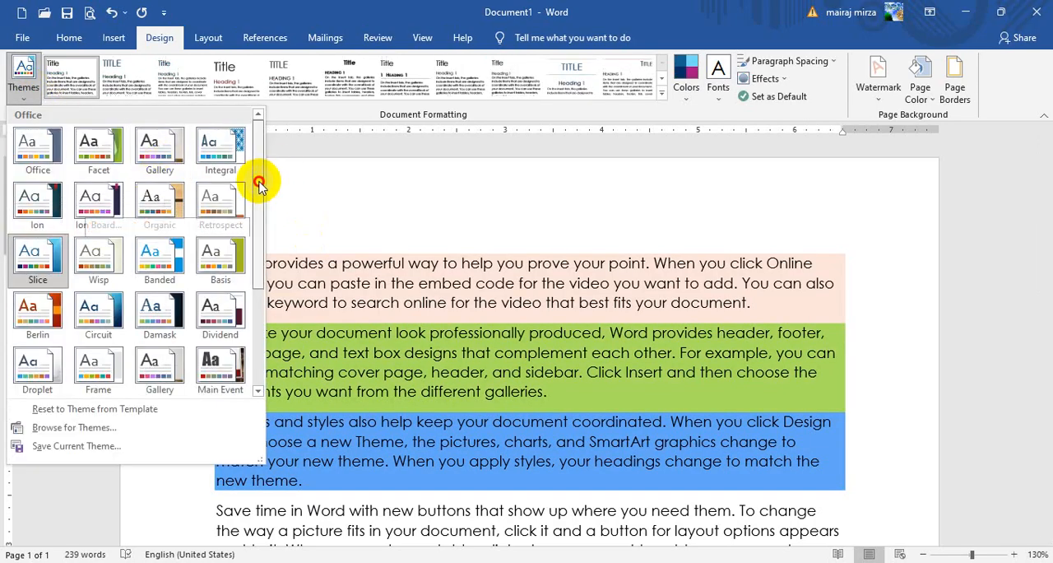
click(40, 148)
click(513, 290)
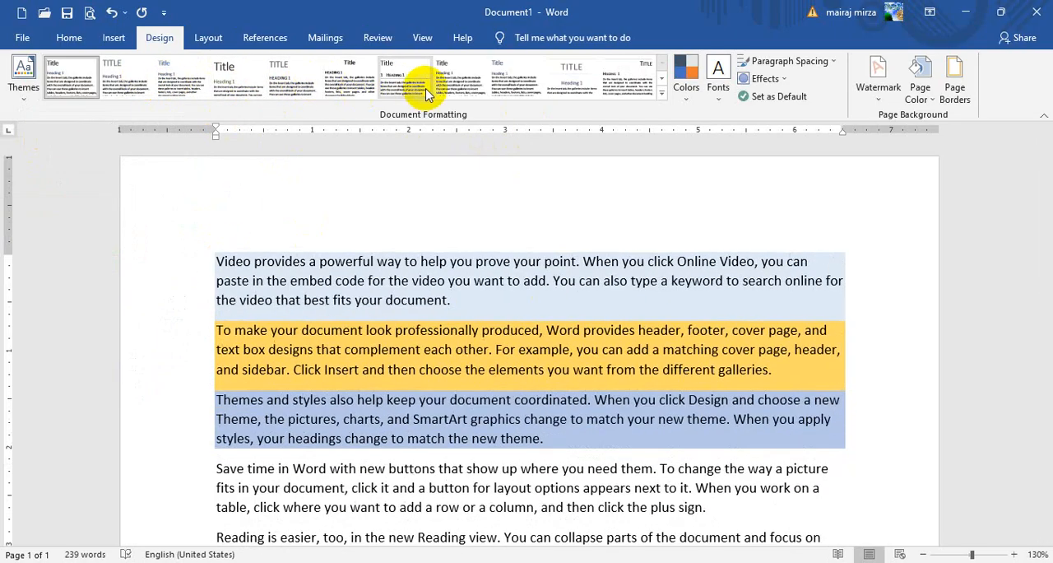
- Change the document's theme to Damask and apply a built-in style set with all-caps titles and headings
click(27, 78)
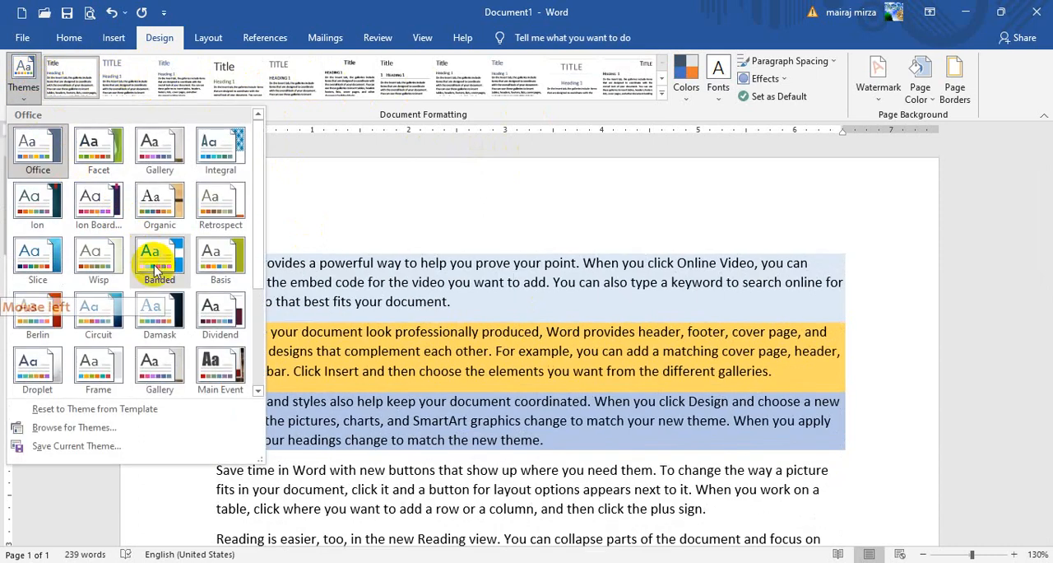
click(165, 333)
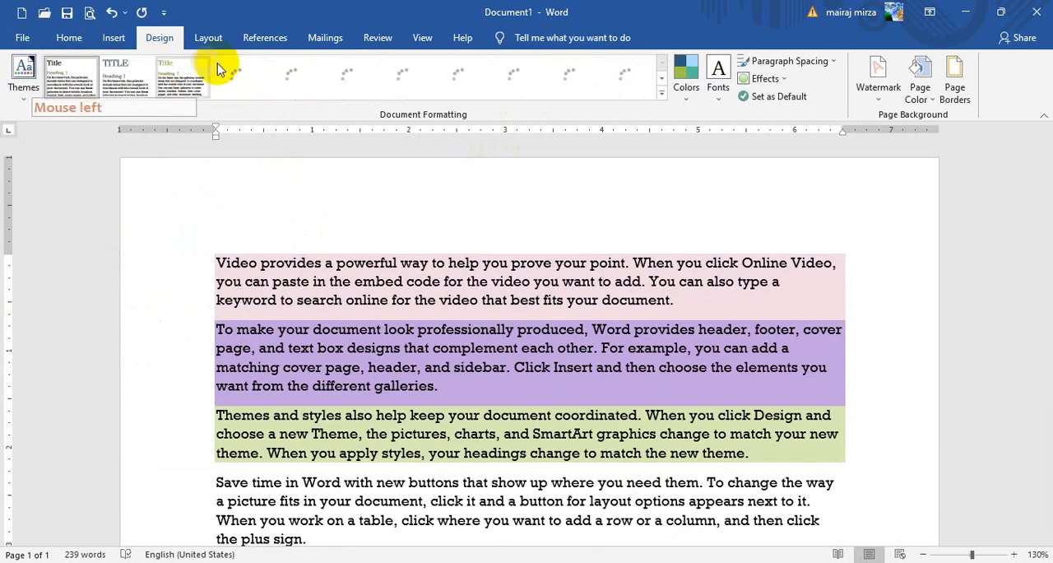
click(662, 91)
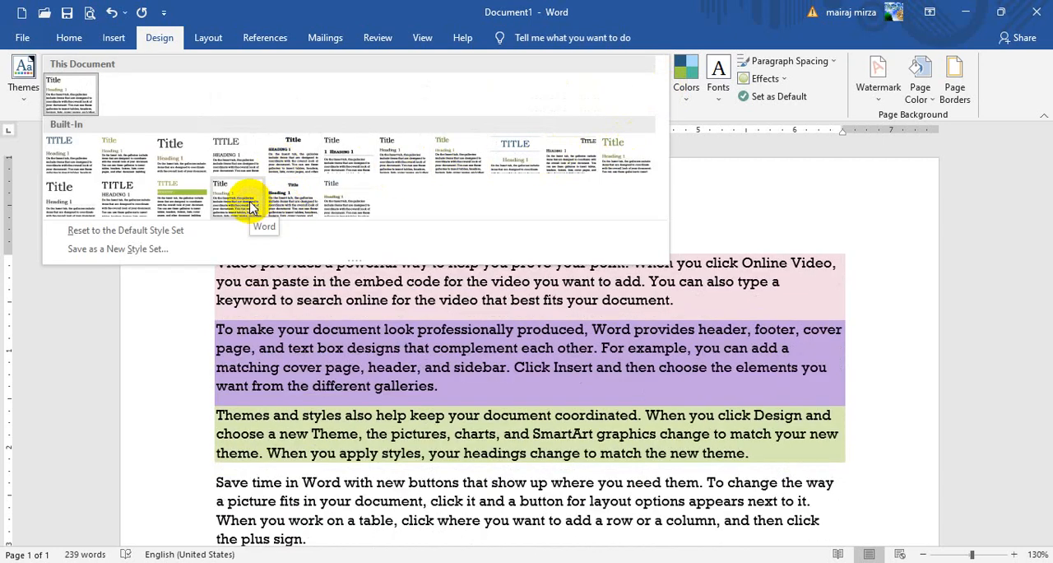
click(246, 157)
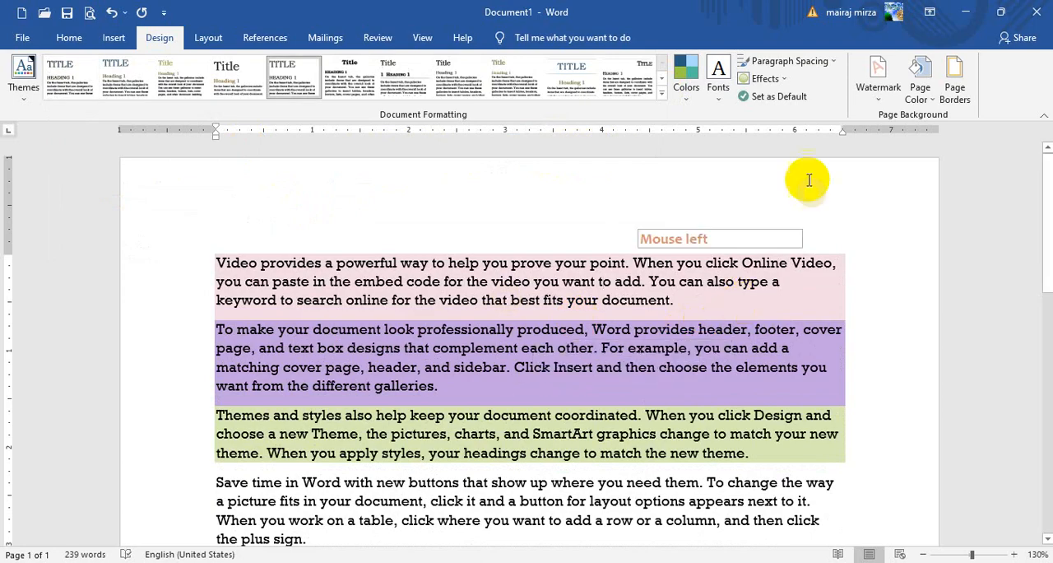
- Apply the Yellow Orange theme colors to the document and switch them to Red Orange
click(689, 89)
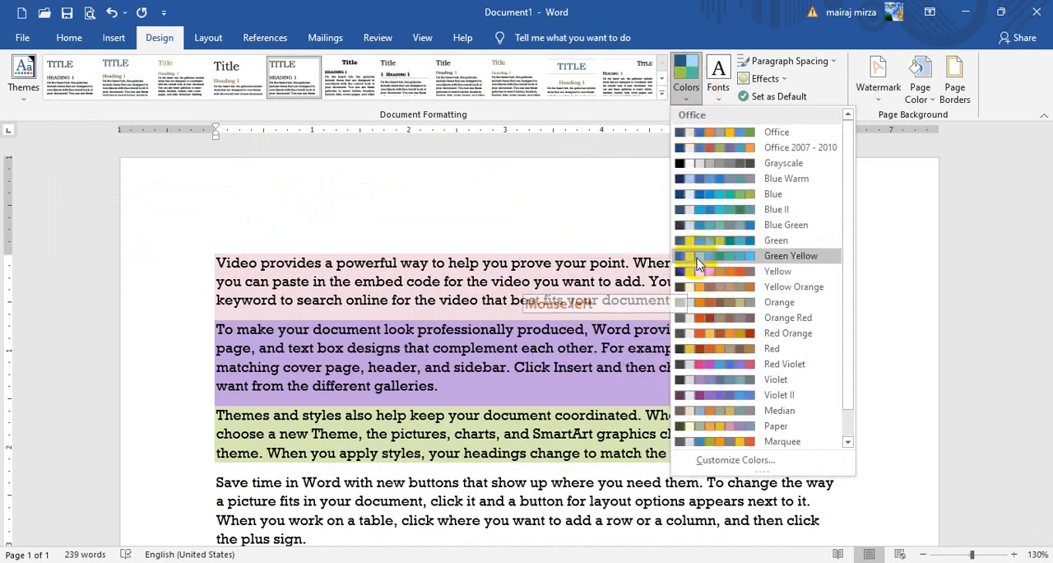
click(697, 288)
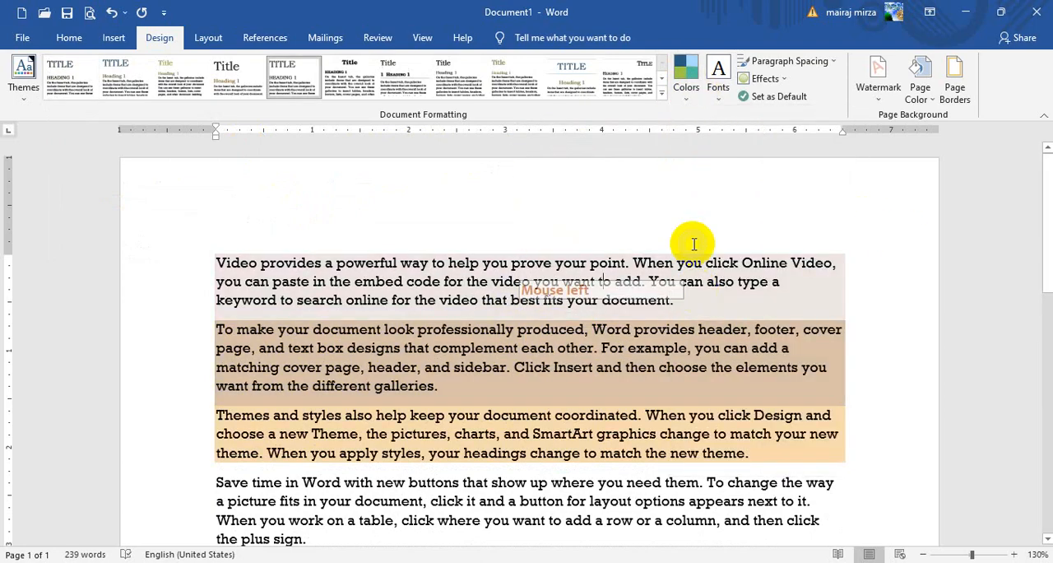
click(690, 94)
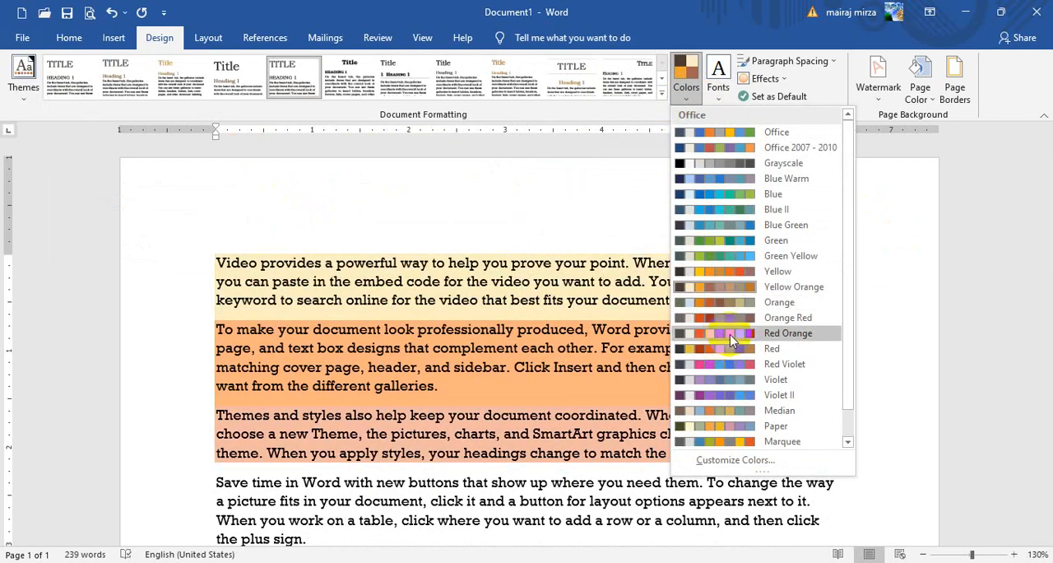
click(730, 334)
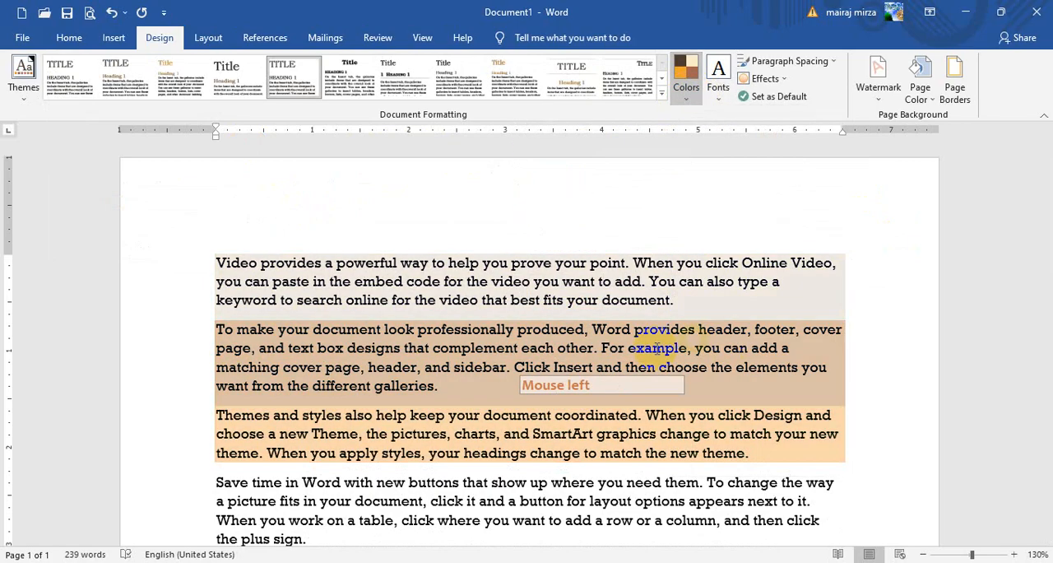
- Check the theme colors offered for font color and paragraph shading under the Red Orange color set
click(70, 38)
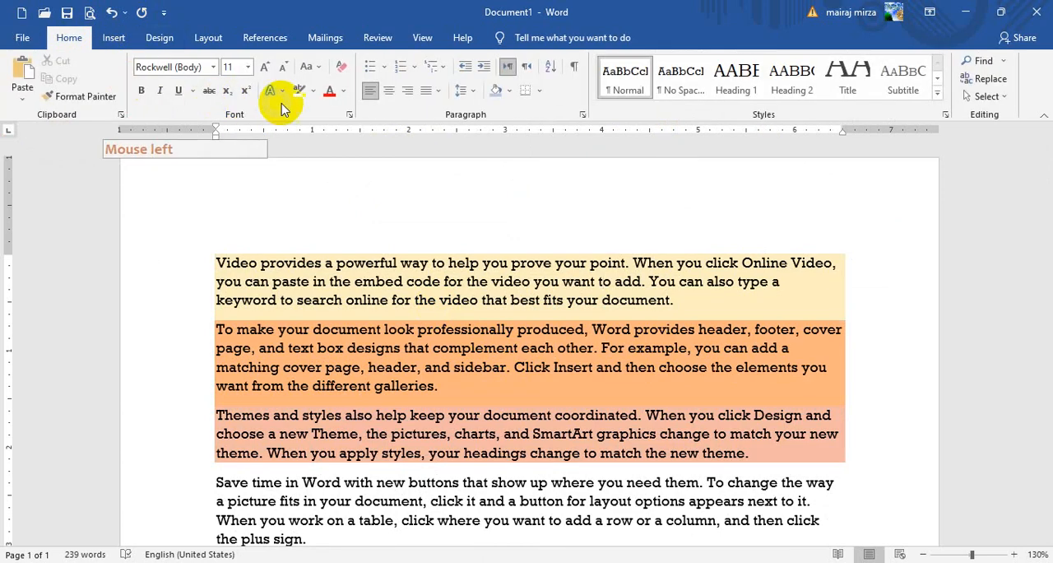
click(345, 92)
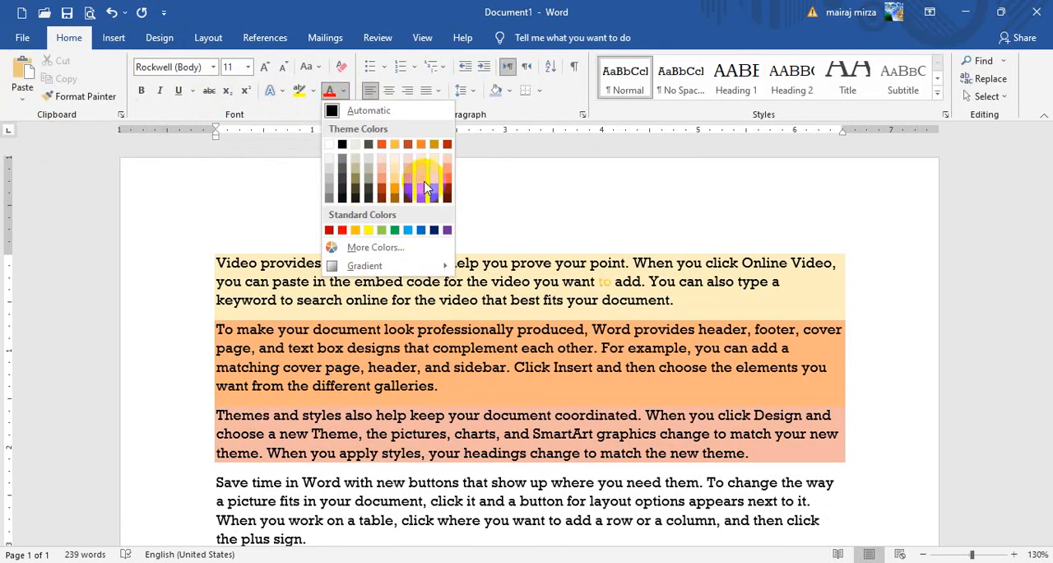
click(510, 92)
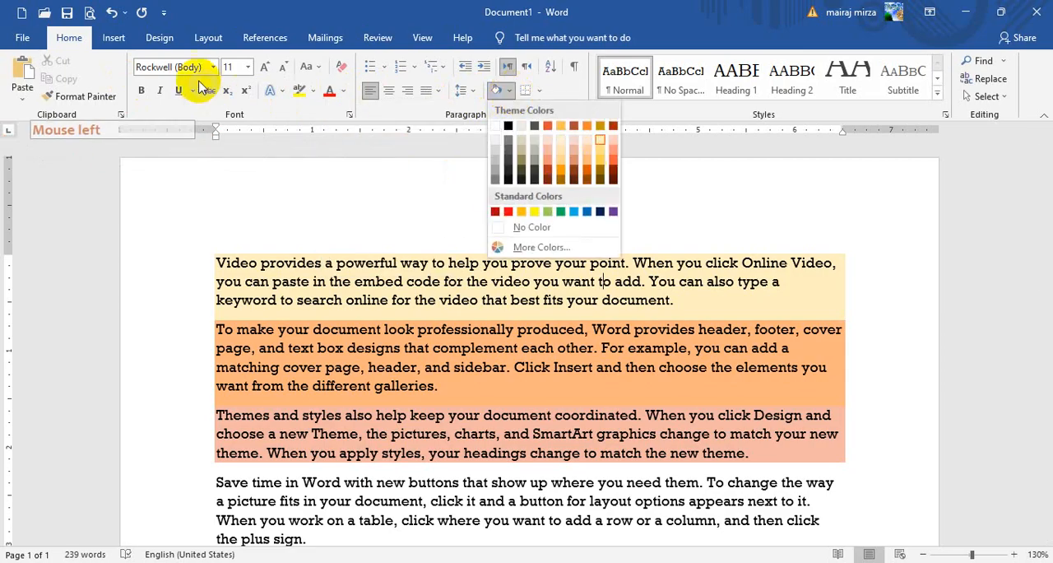
click(183, 39)
click(374, 261)
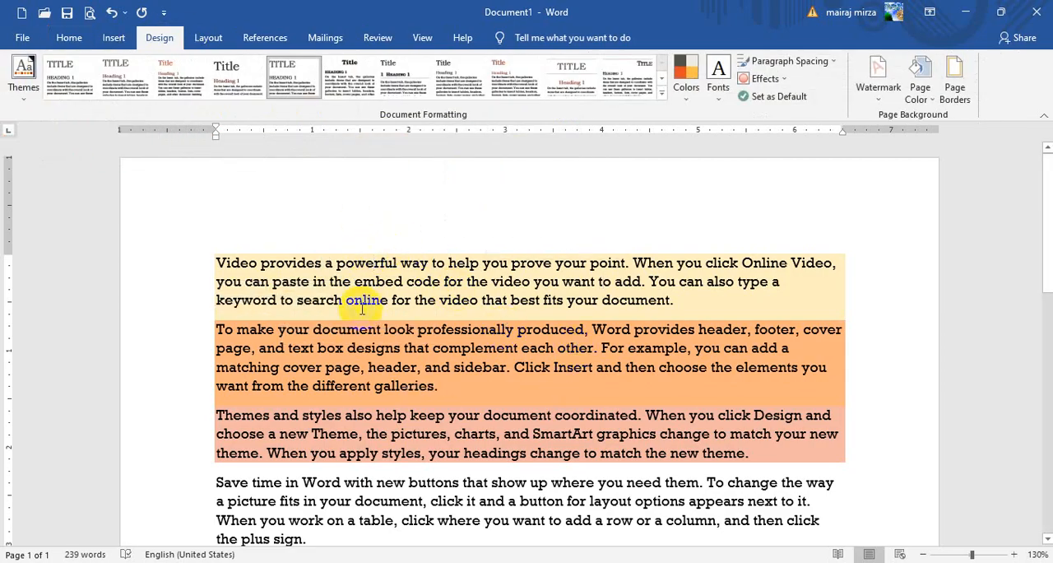
- Set the document's theme colors back to Office
click(717, 90)
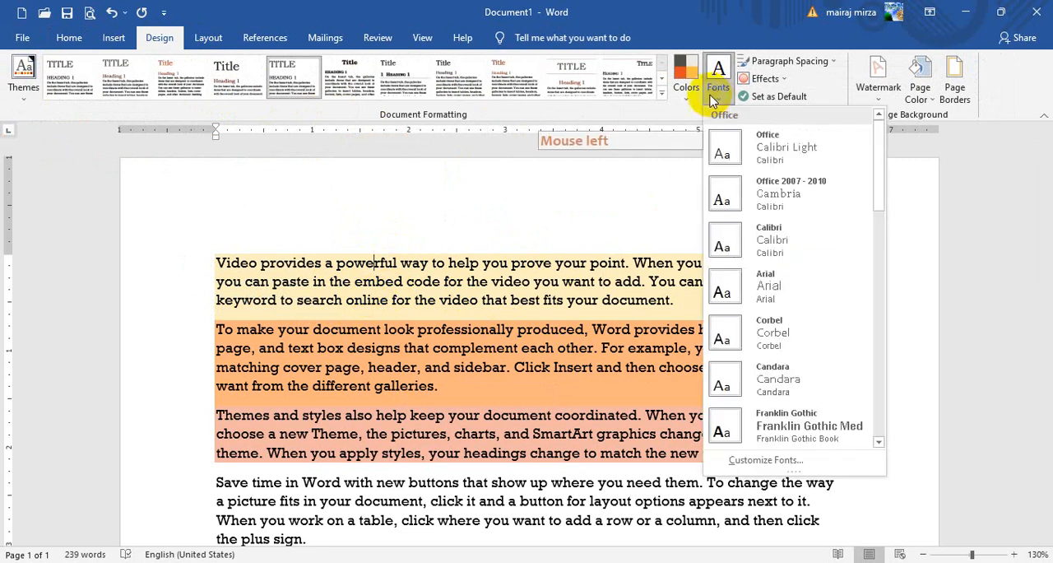
click(686, 87)
click(709, 129)
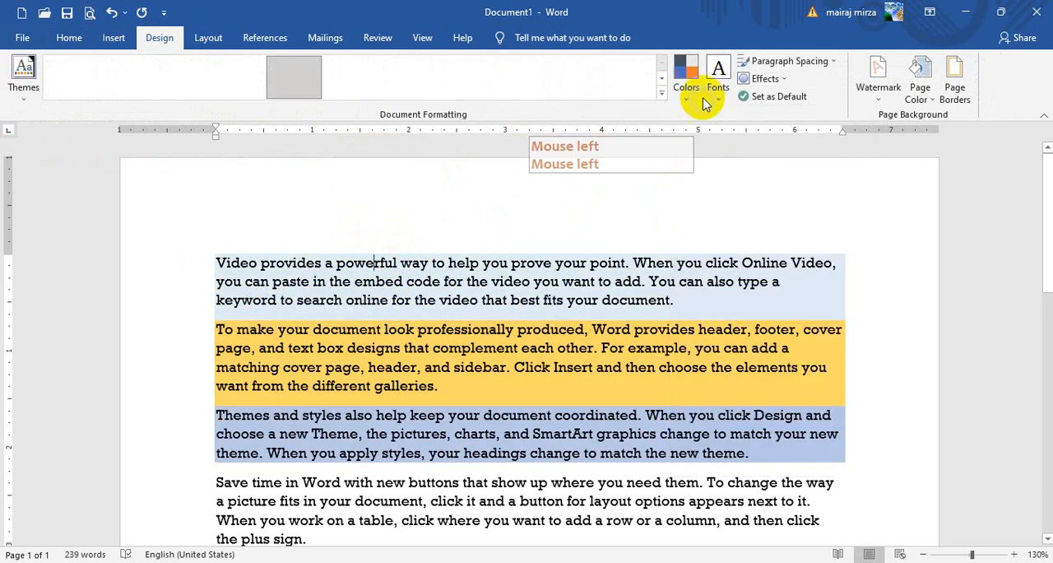
- Change the document's theme fonts to Century Gothic and look over the shaded paragraphs
click(718, 78)
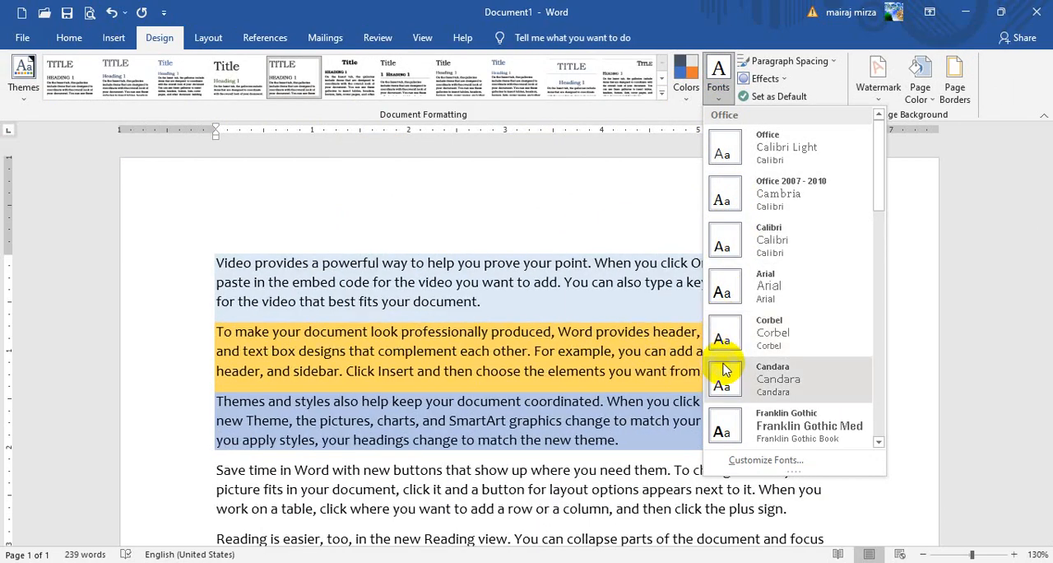
scroll(722, 370, down, 3)
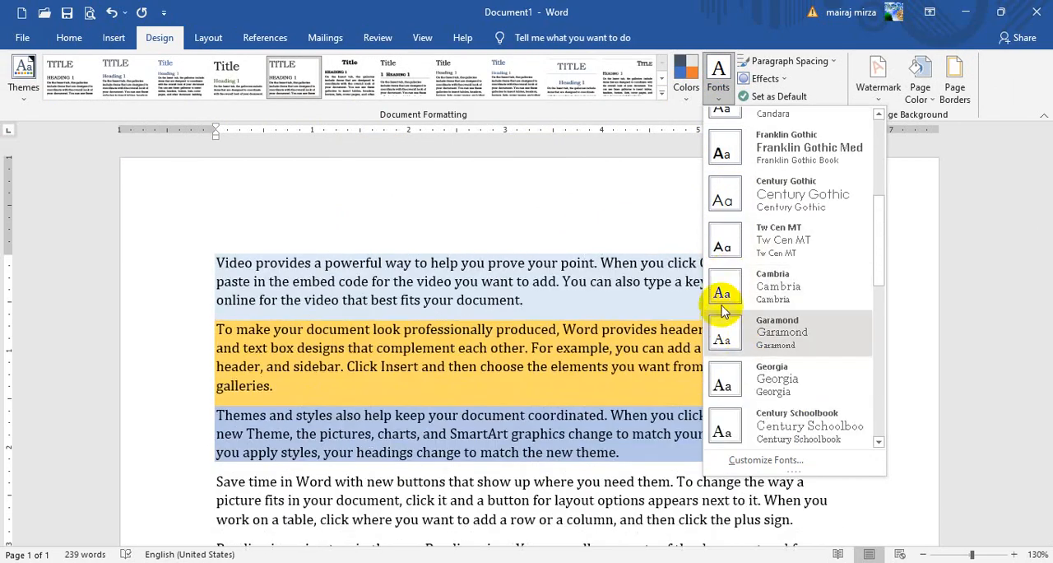
click(721, 202)
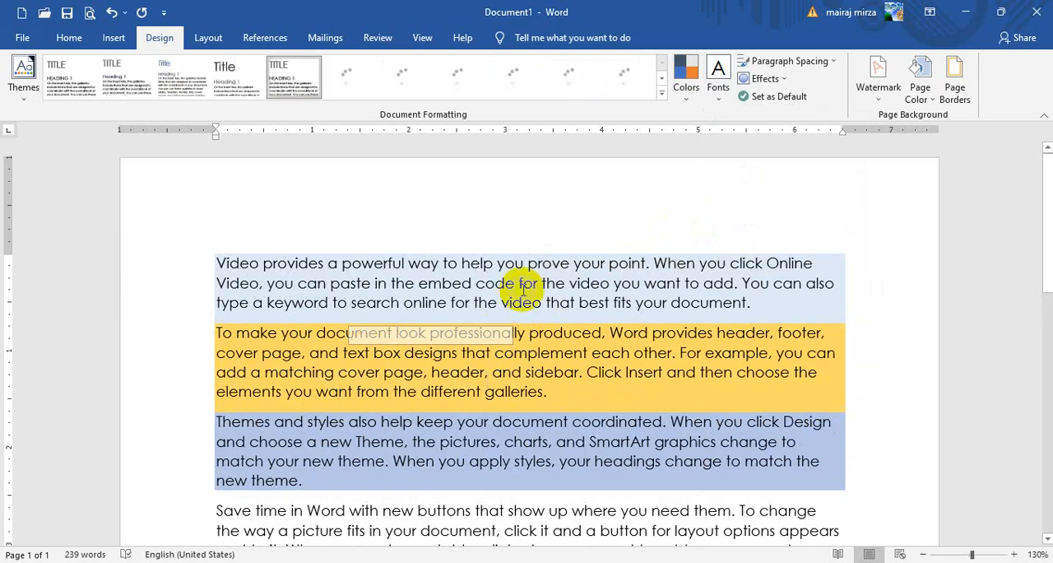
scroll(461, 251, down, 2)
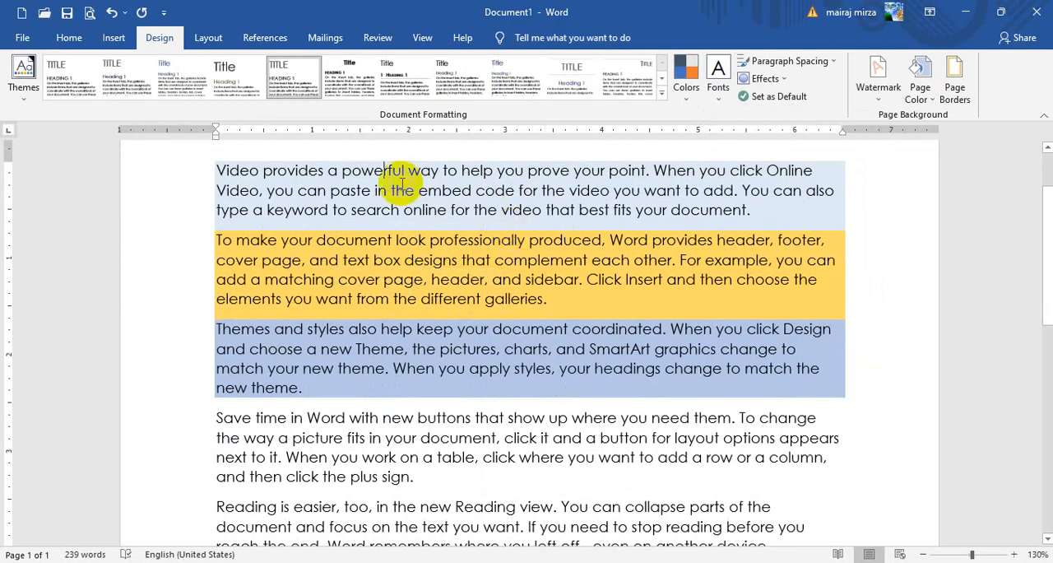
click(402, 183)
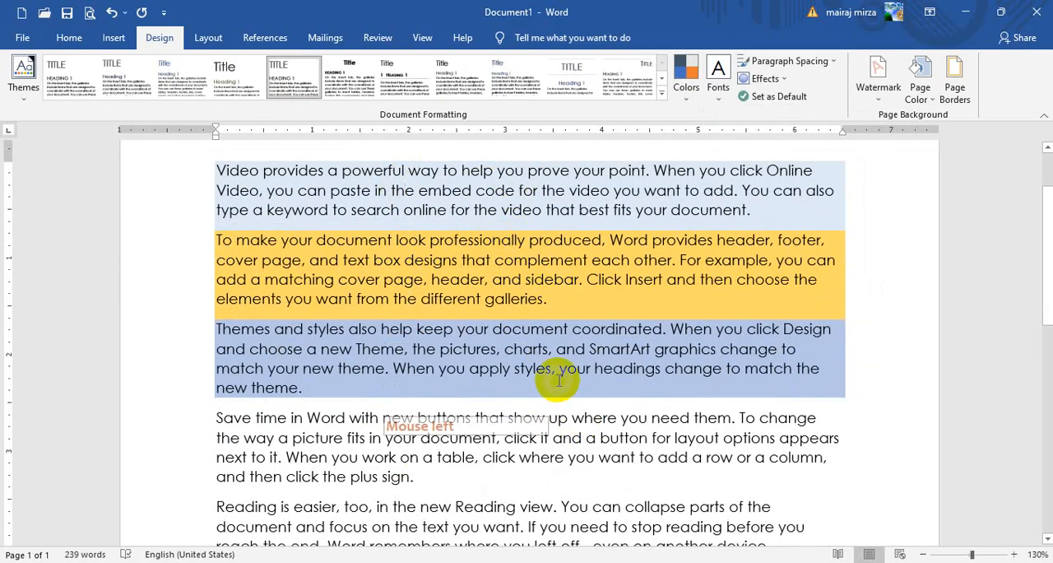
scroll(444, 283, up, 2)
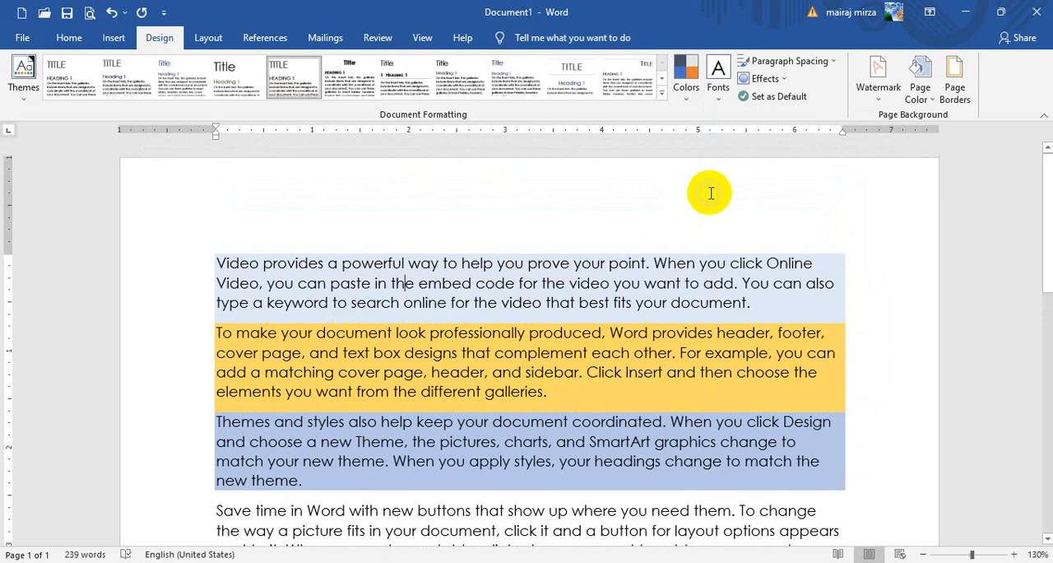
- Switch the document's theme fonts to Arial-Times New Roman and from there to Garamond
click(719, 86)
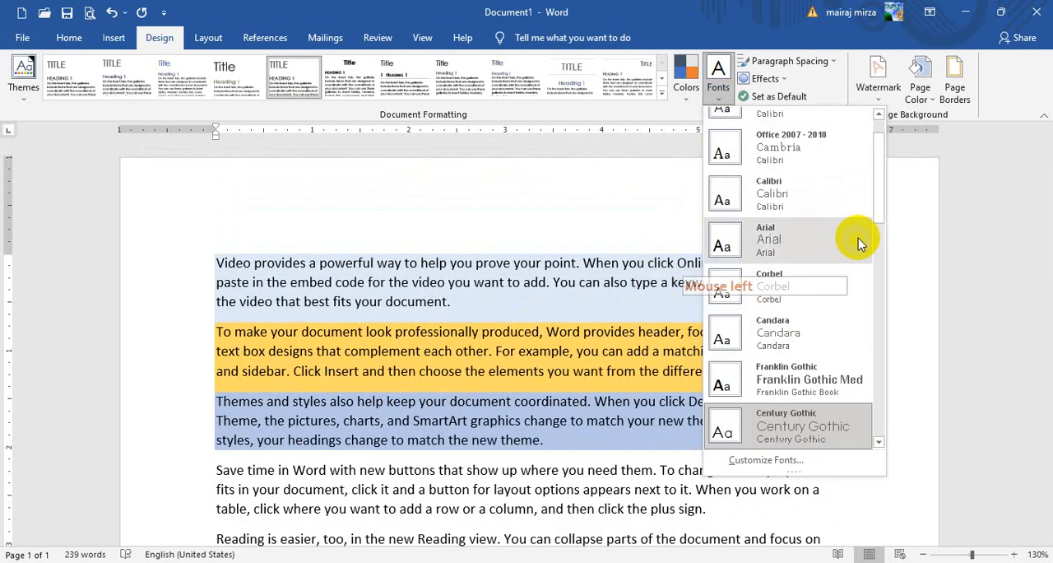
drag(880, 205, 881, 301)
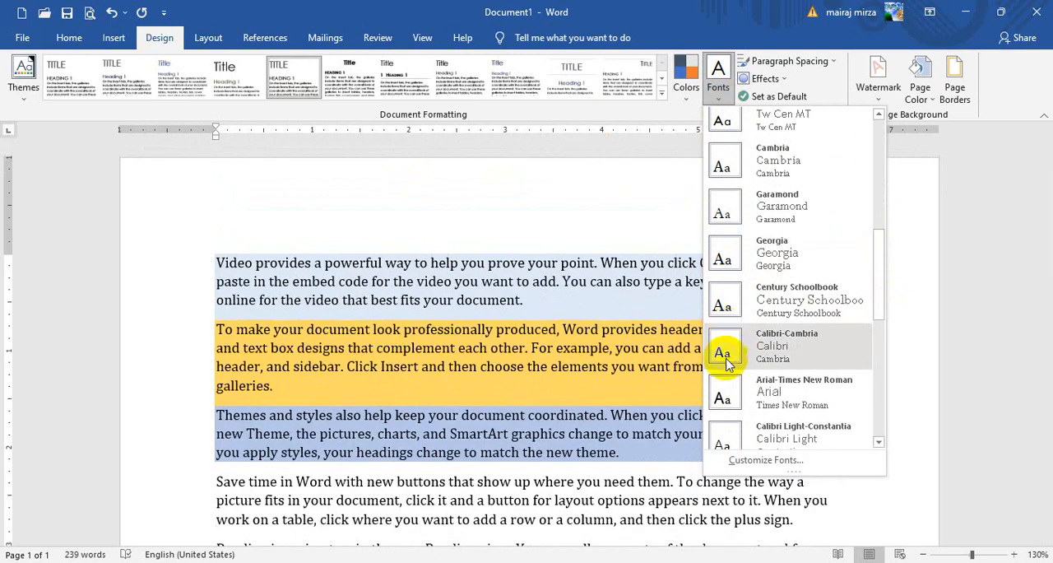
click(724, 383)
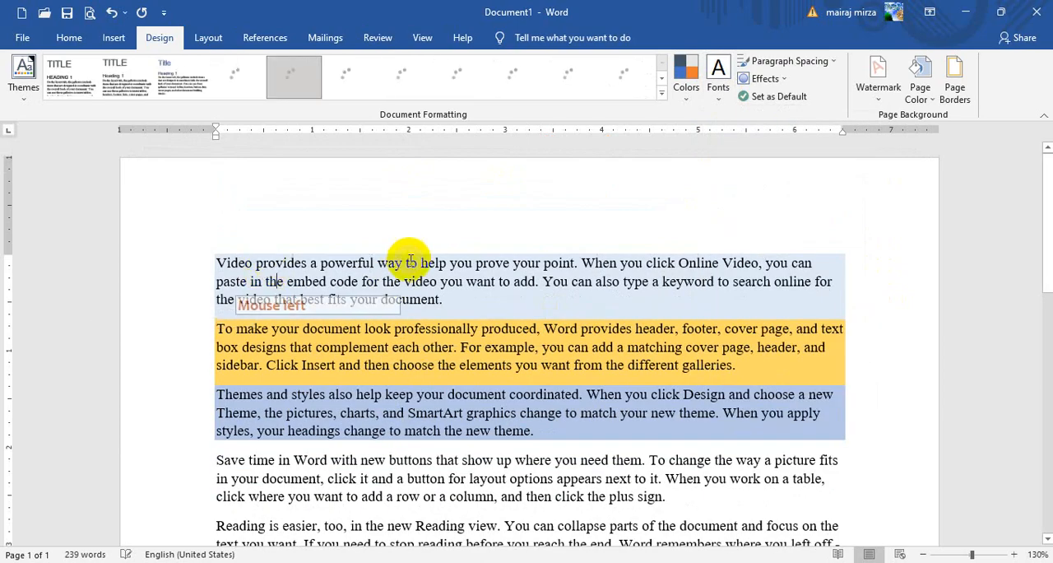
click(720, 88)
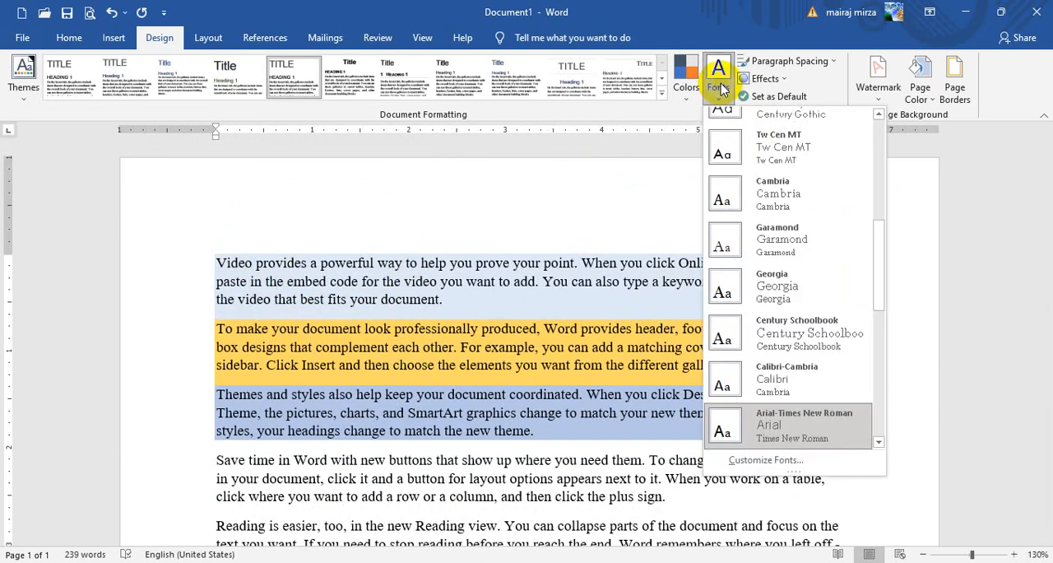
click(749, 245)
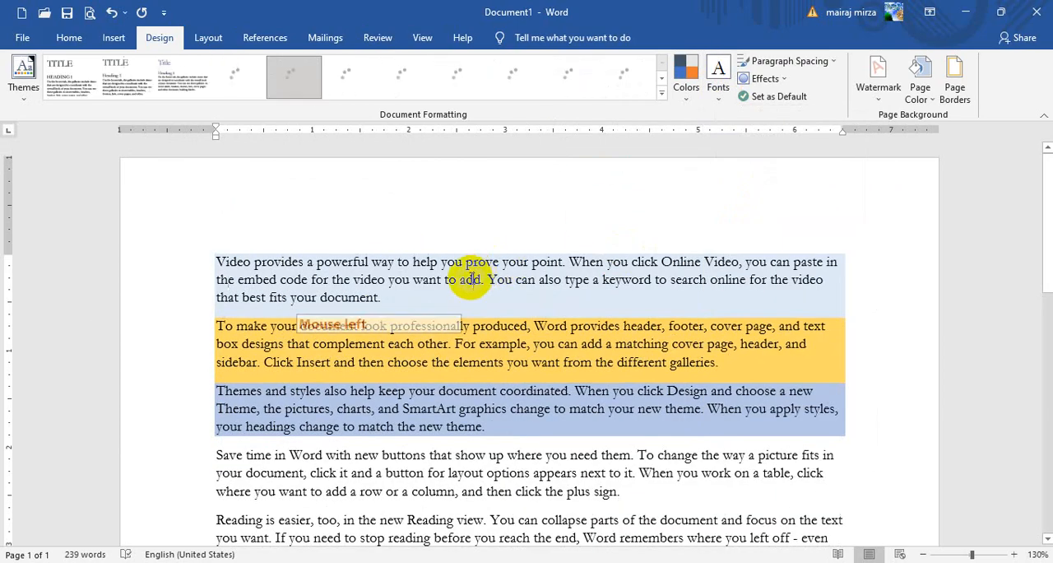
- Set the font of the whole first paragraph to Blackadder ITC
click(69, 38)
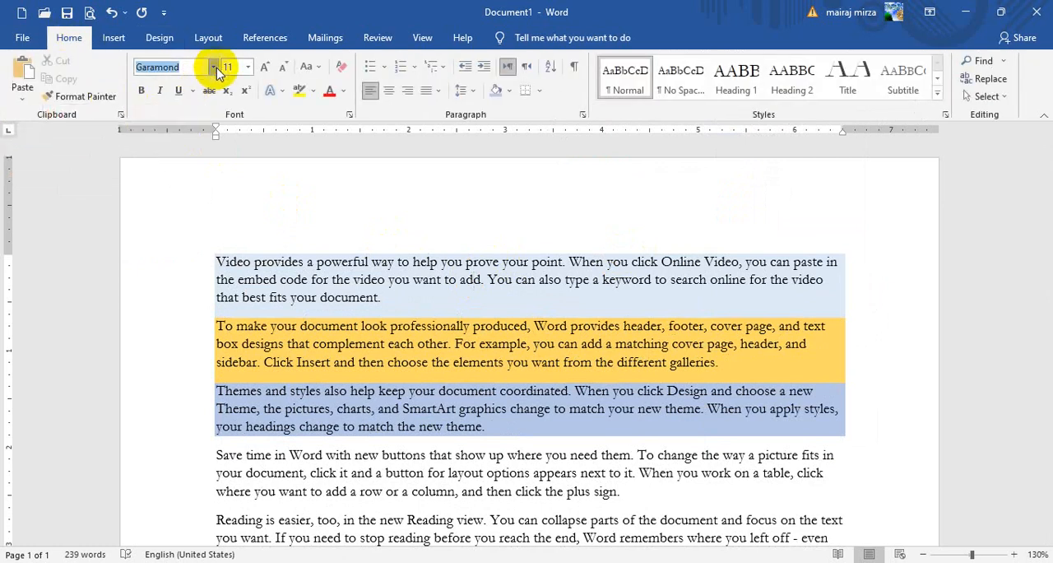
click(216, 69)
click(227, 260)
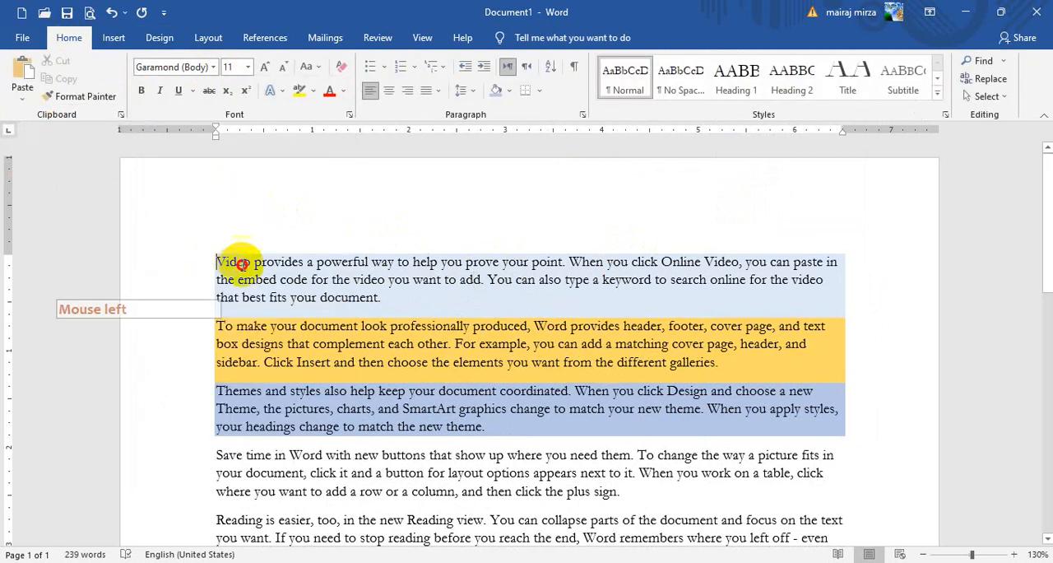
drag(242, 264, 412, 302)
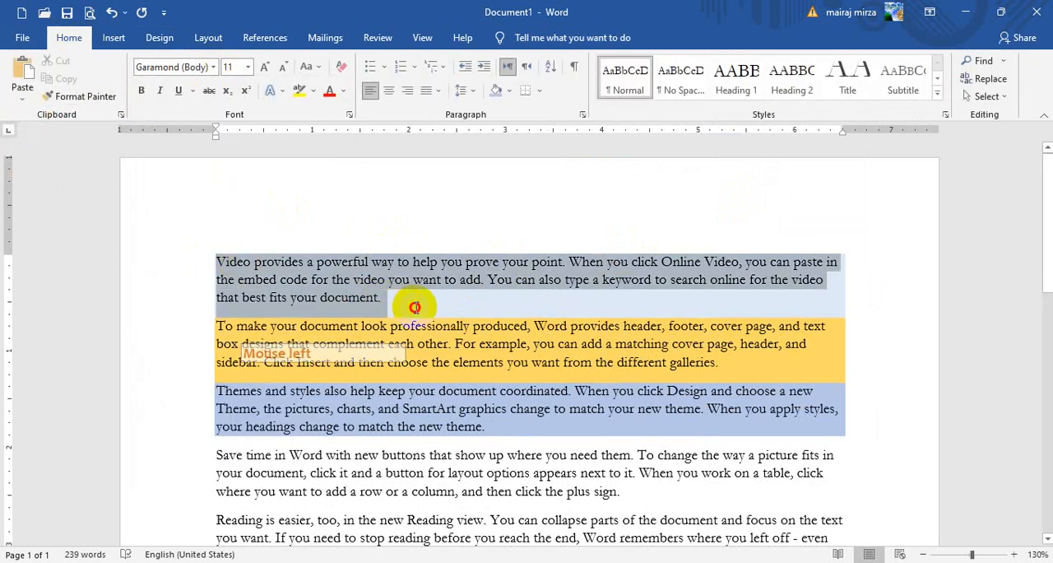
click(216, 69)
scroll(210, 312, down, 5)
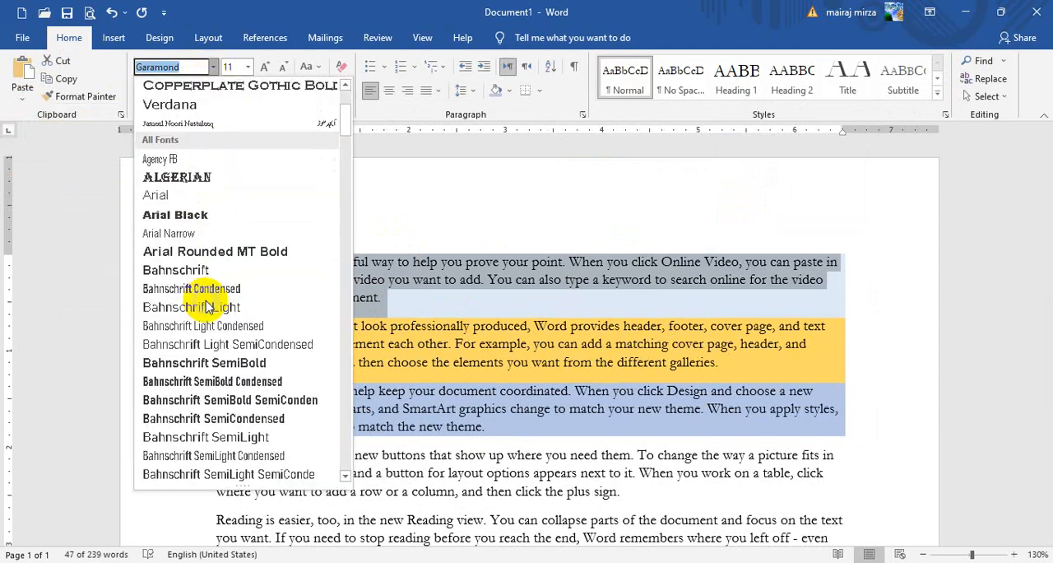
scroll(208, 306, down, 5)
click(191, 328)
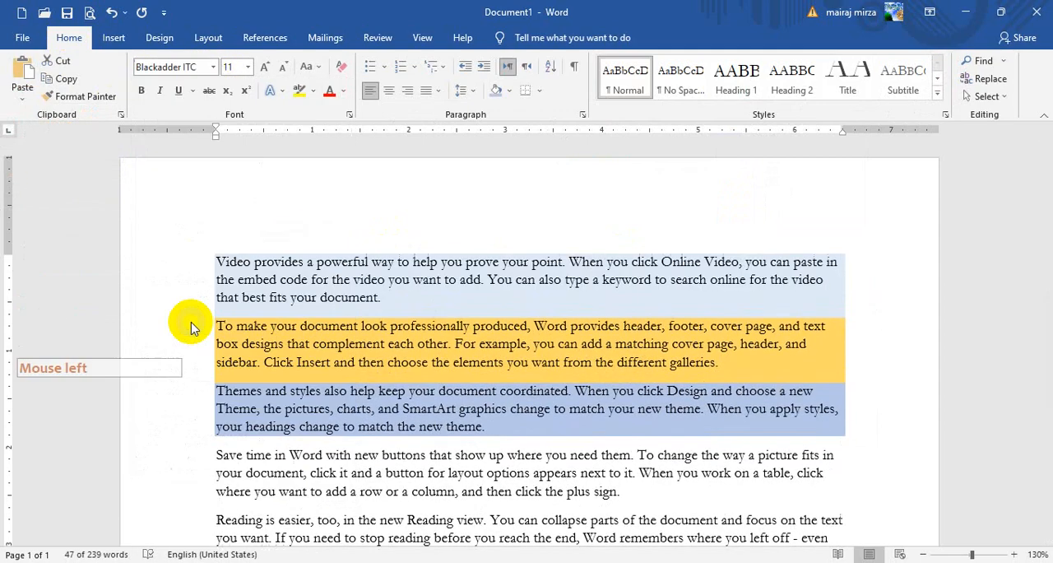
click(405, 283)
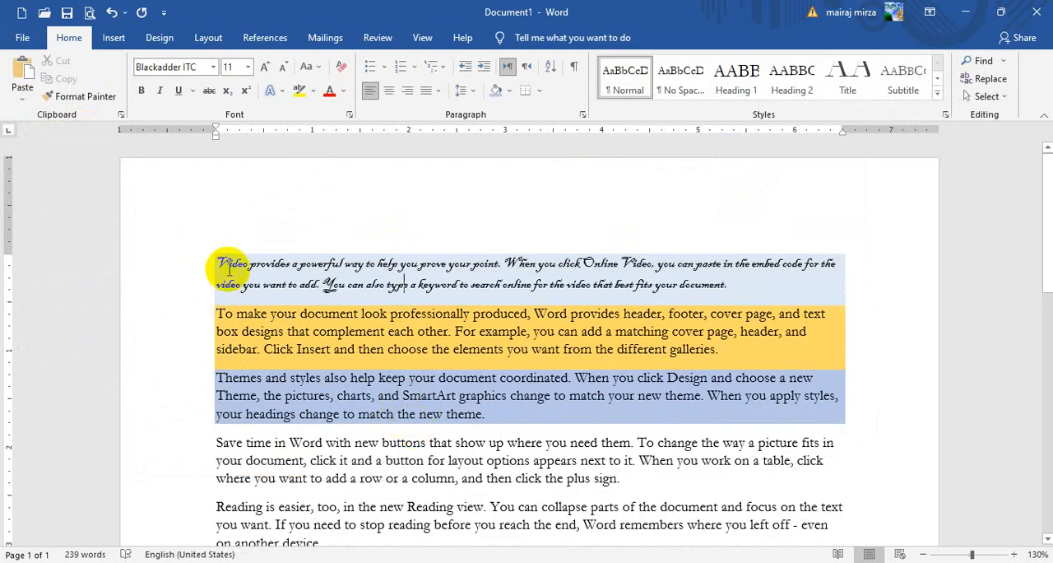
- Set the first paragraph's font back to the Garamond theme font
drag(216, 260, 740, 283)
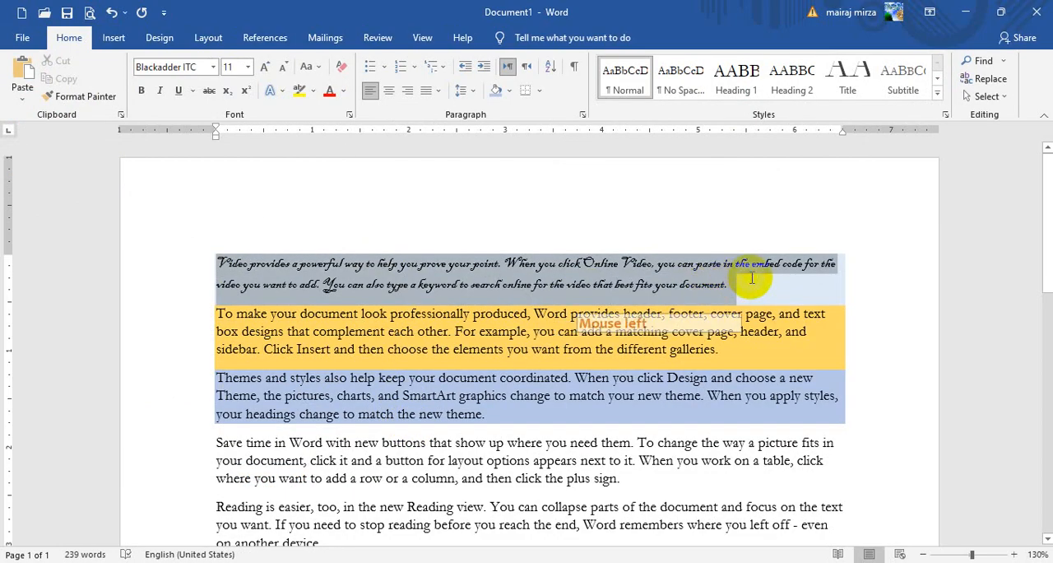
click(213, 66)
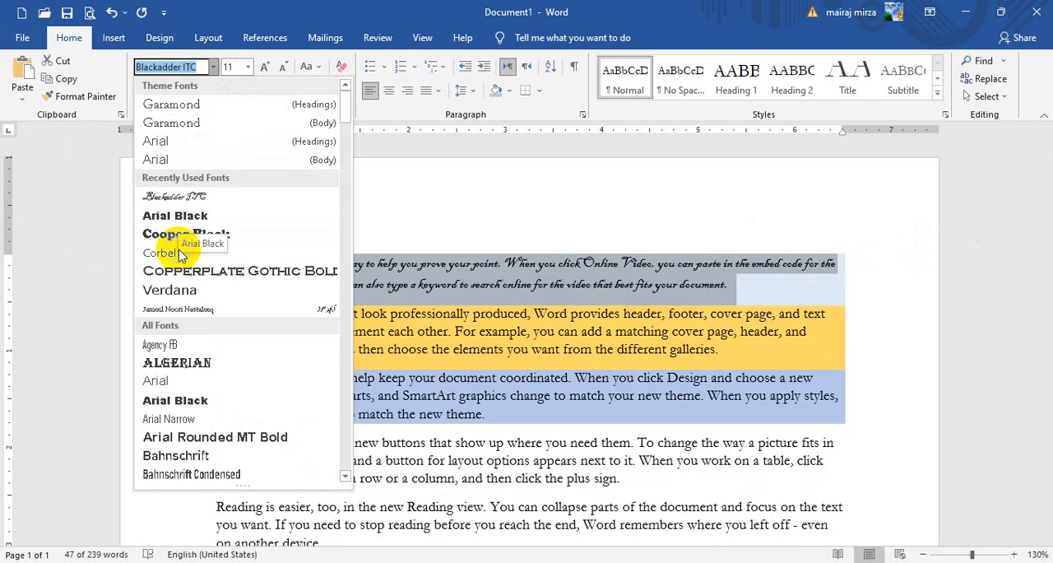
click(347, 101)
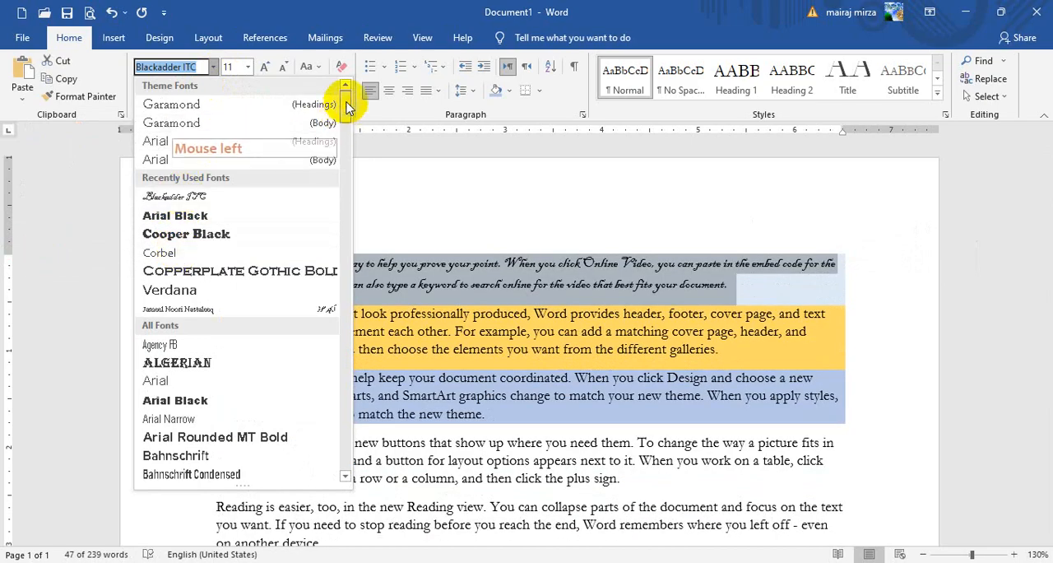
click(217, 104)
click(354, 306)
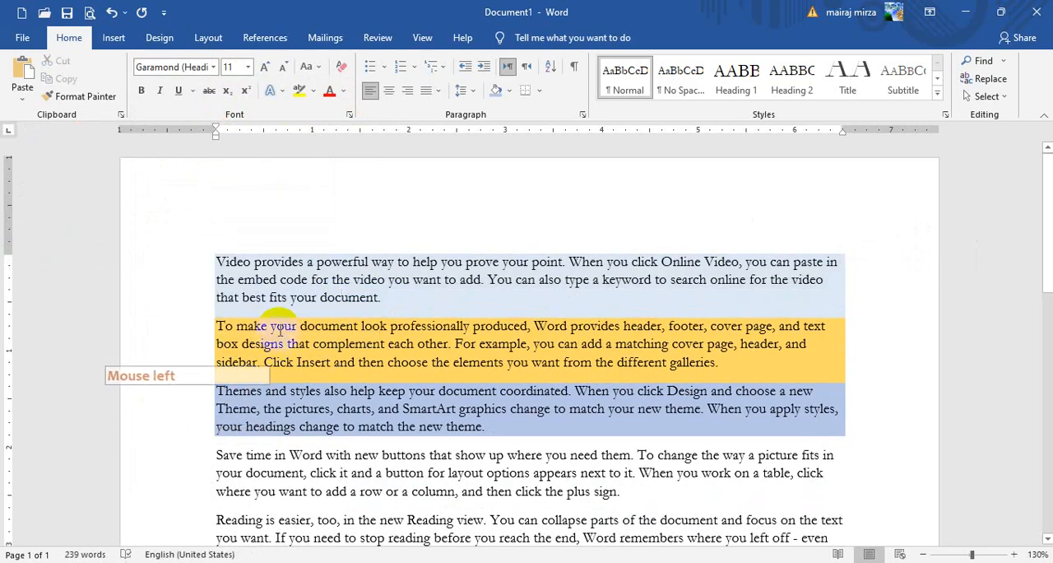
- Change the document's theme fonts to Garamond-TrebuchetMs and check the first paragraph against the other text
click(161, 40)
click(718, 81)
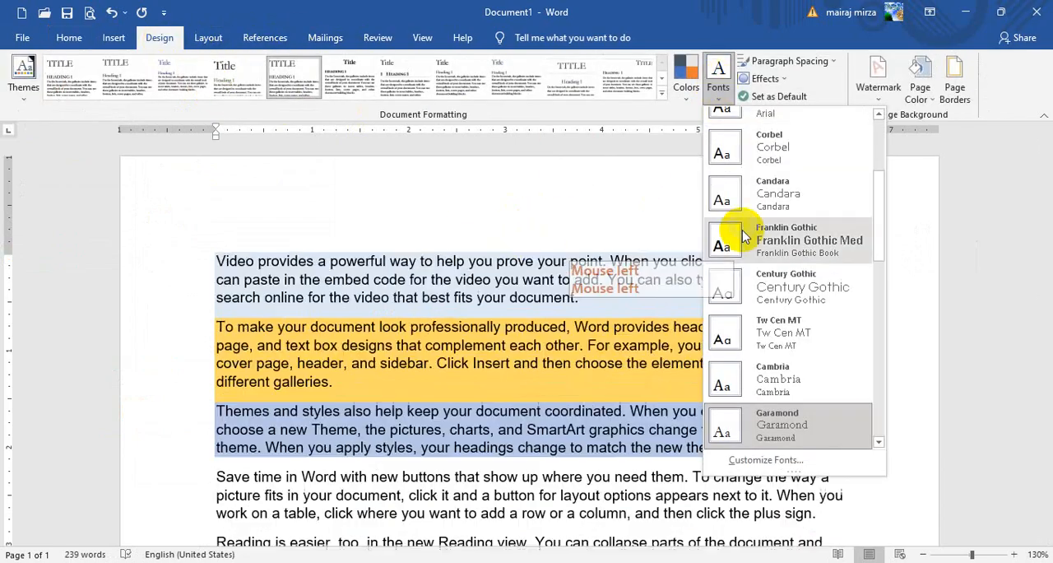
scroll(740, 305, down, 5)
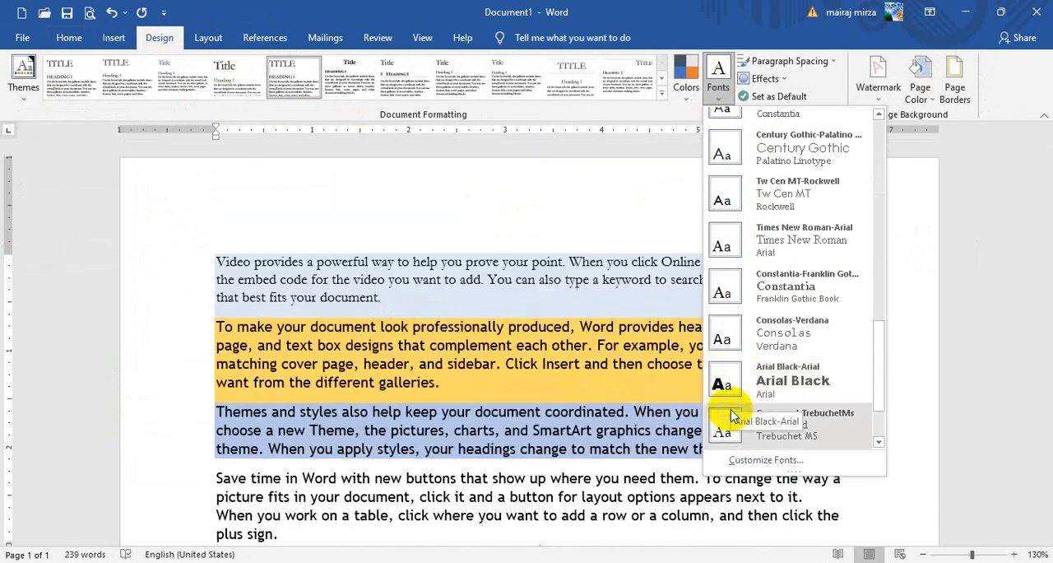
click(731, 417)
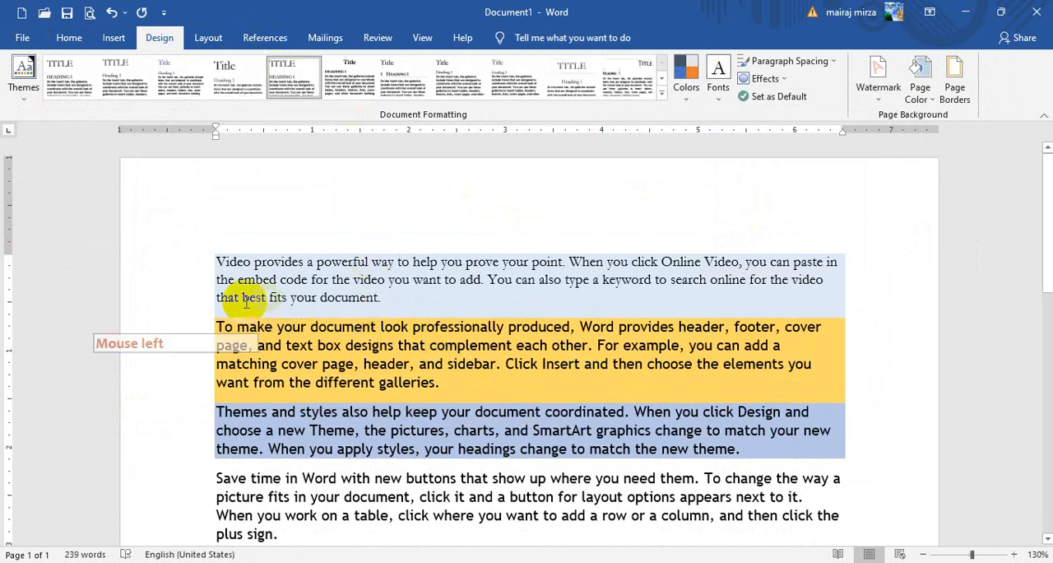
click(214, 260)
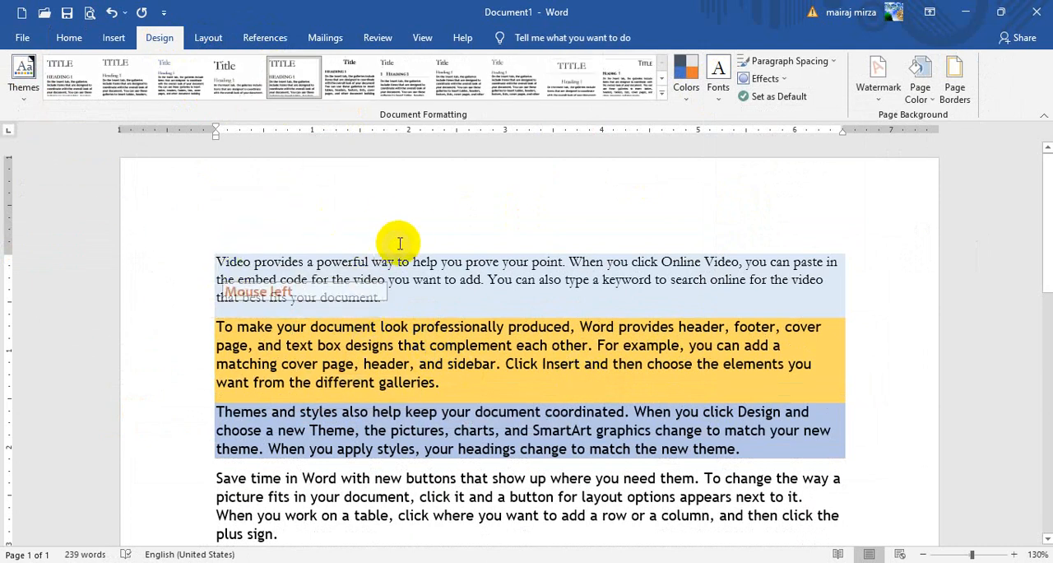
drag(214, 261, 357, 284)
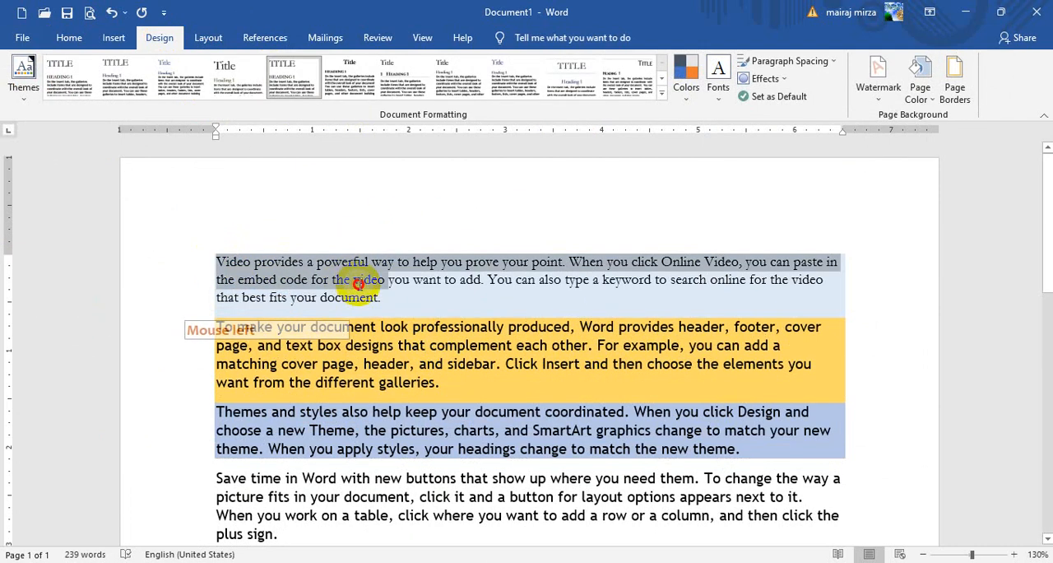
click(266, 298)
- Select the entire document text and remove the shading from all of its paragraphs
click(39, 42)
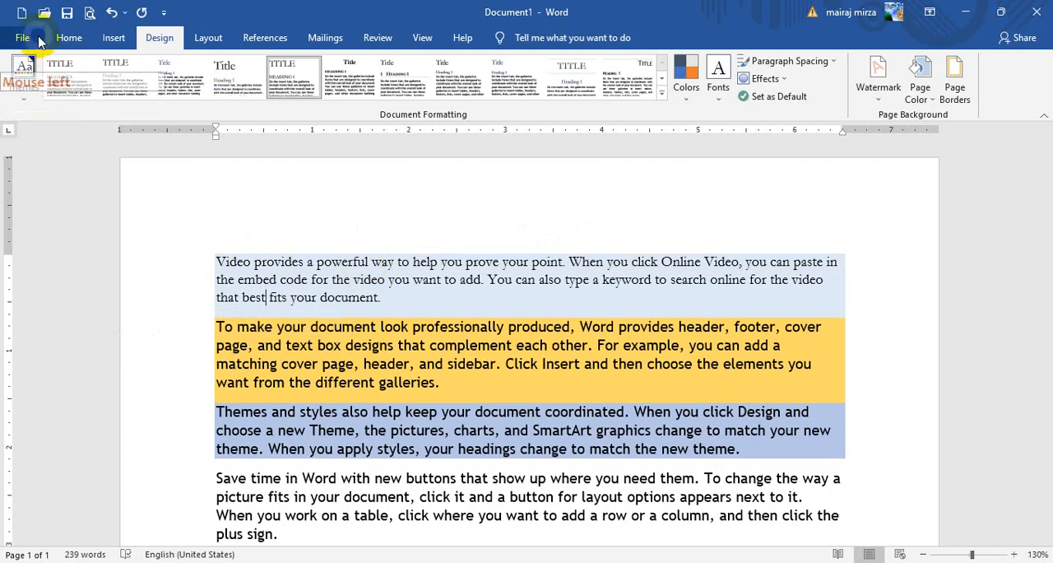
click(69, 41)
click(983, 96)
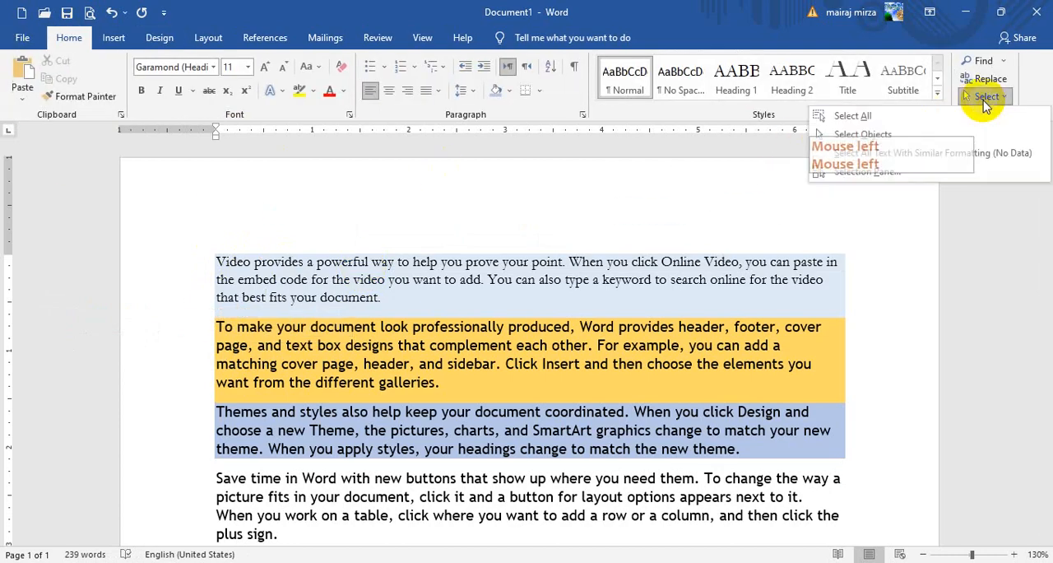
click(905, 115)
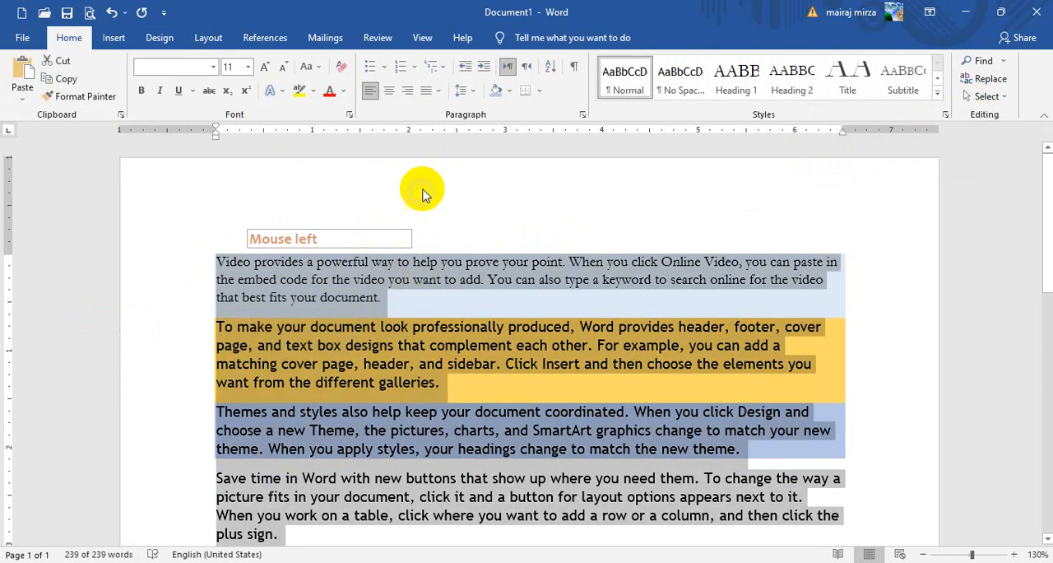
click(510, 92)
click(523, 228)
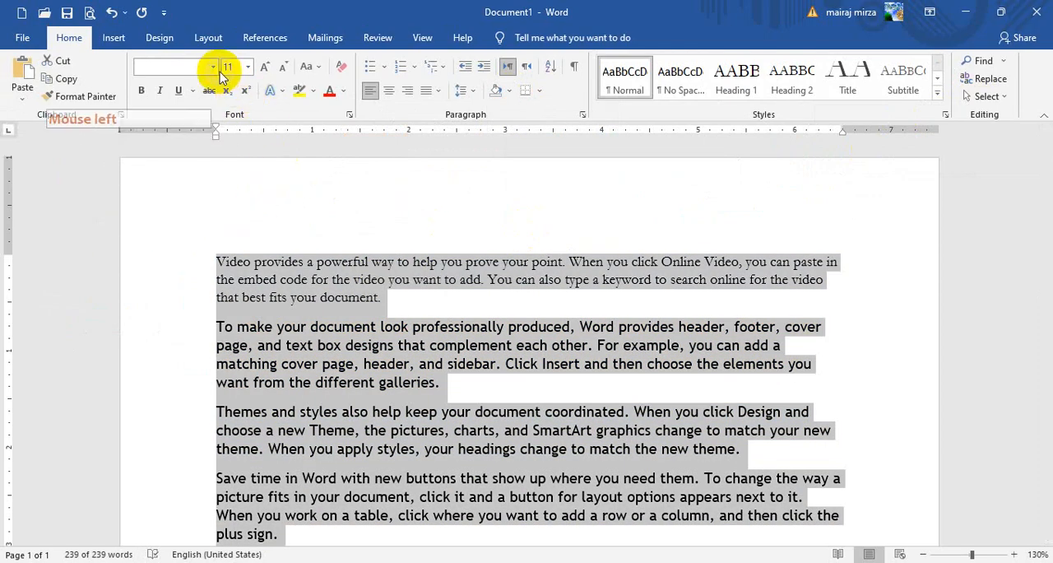
- Set the font of the whole selected text to the Arial headings theme font
click(214, 68)
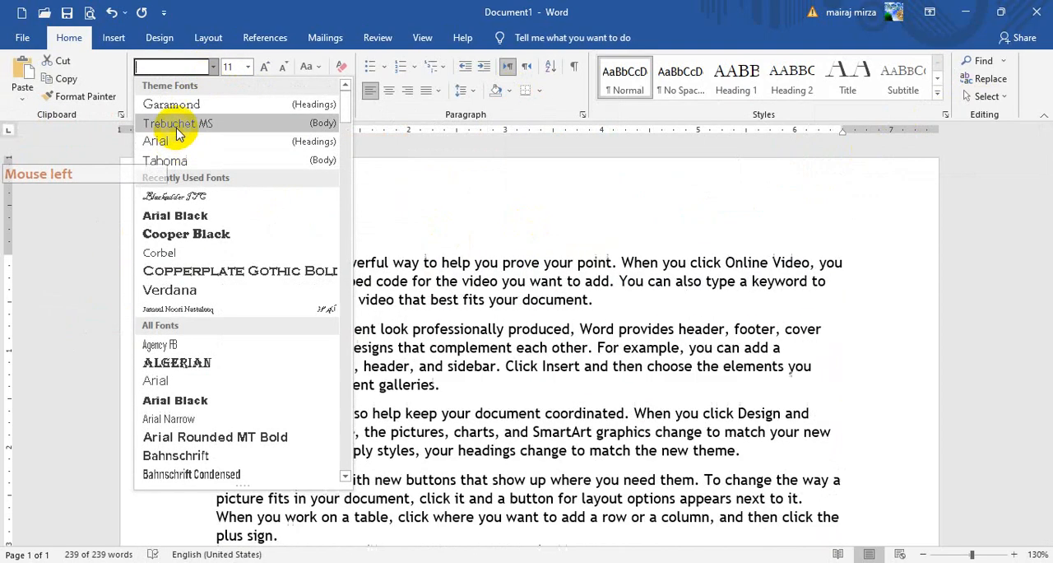
click(165, 142)
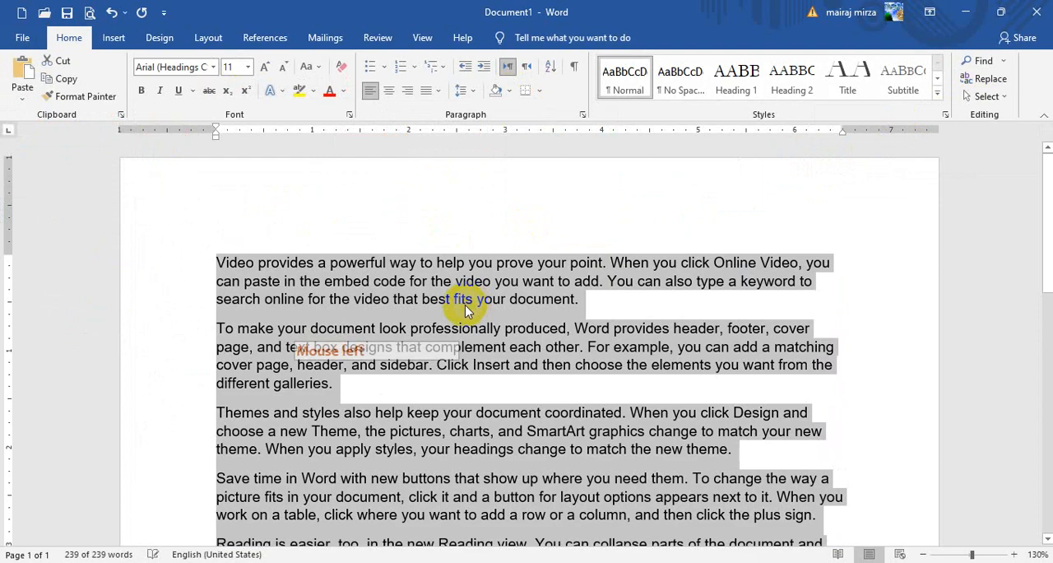
click(376, 280)
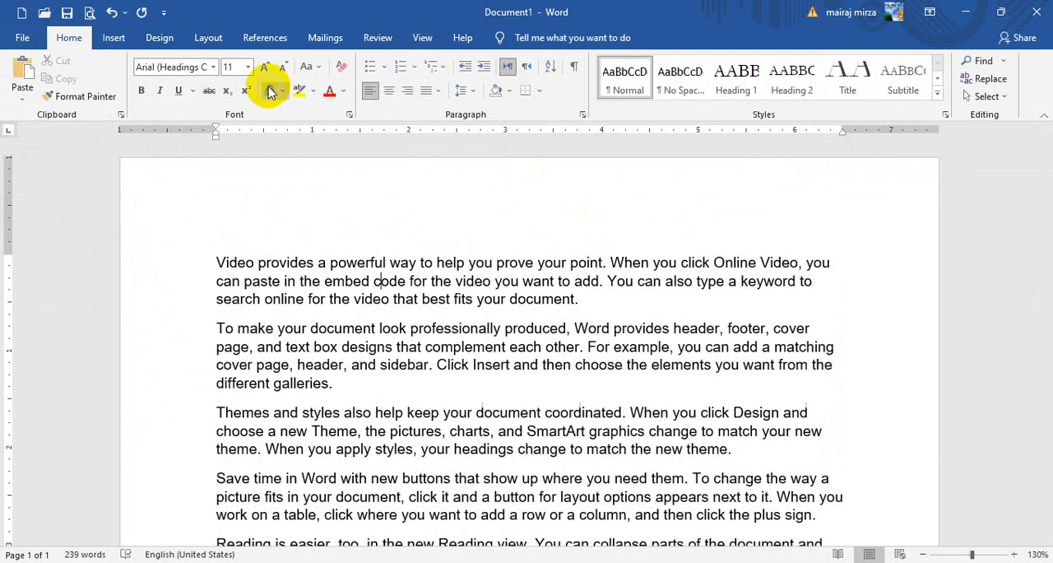
- Apply the built-in Relaxed paragraph spacing to the whole document
click(159, 38)
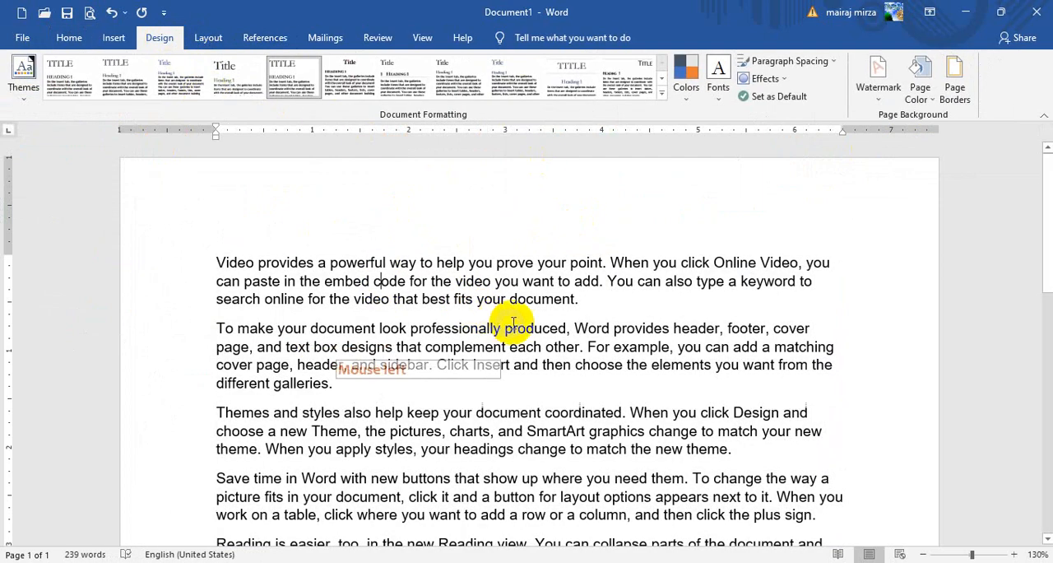
click(384, 263)
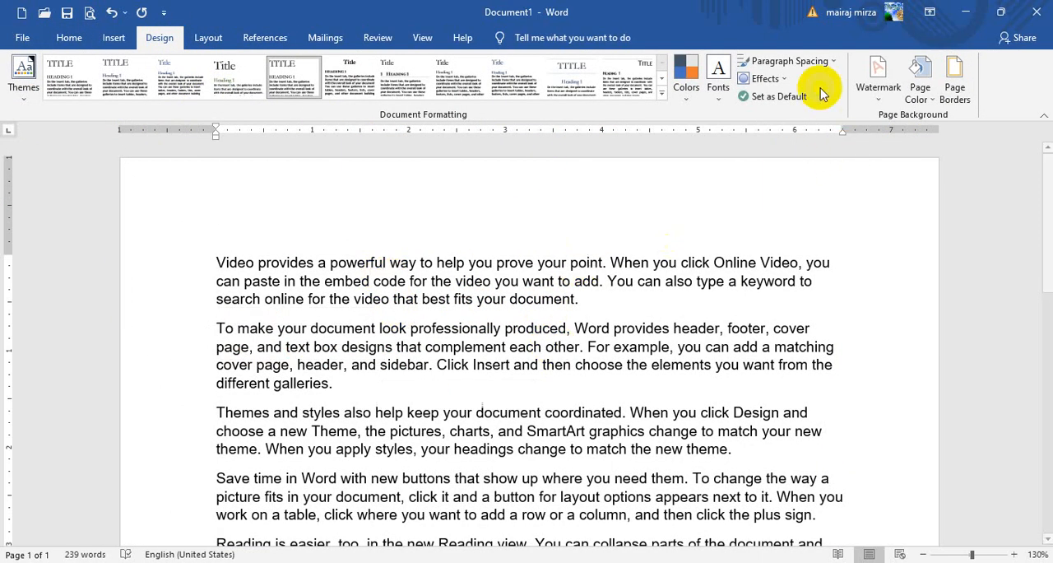
click(923, 554)
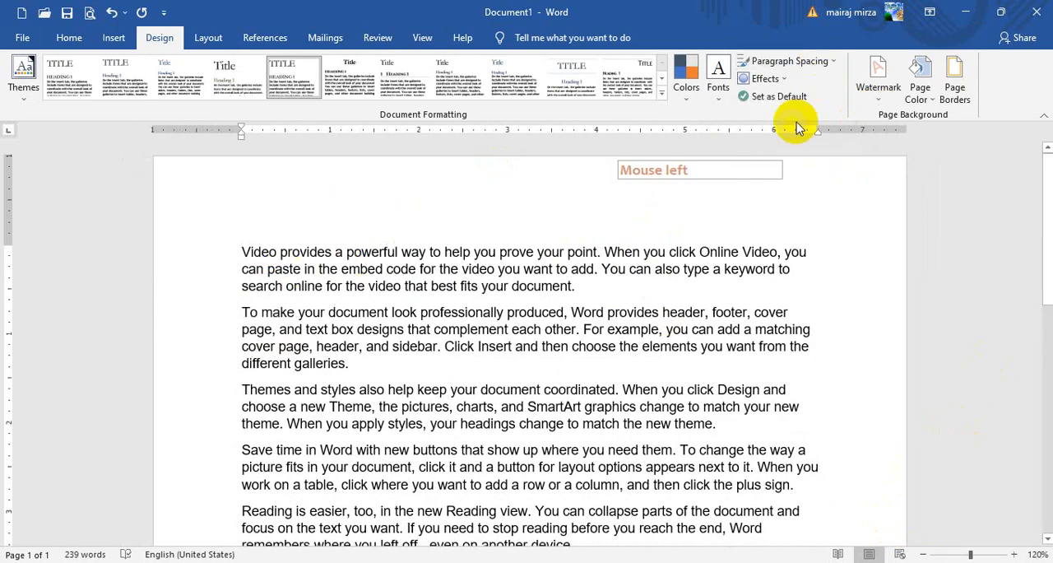
click(803, 63)
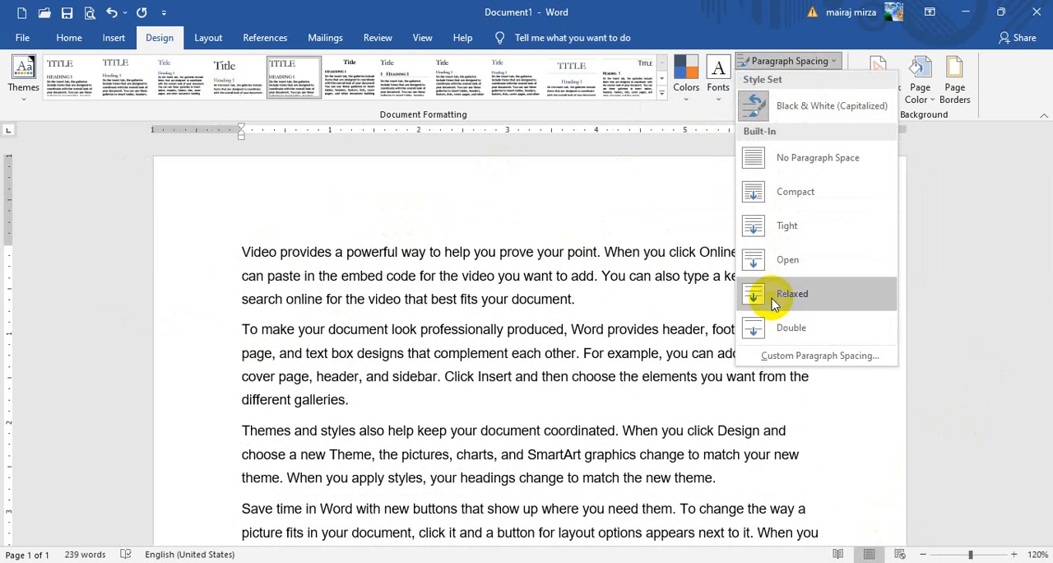
click(774, 296)
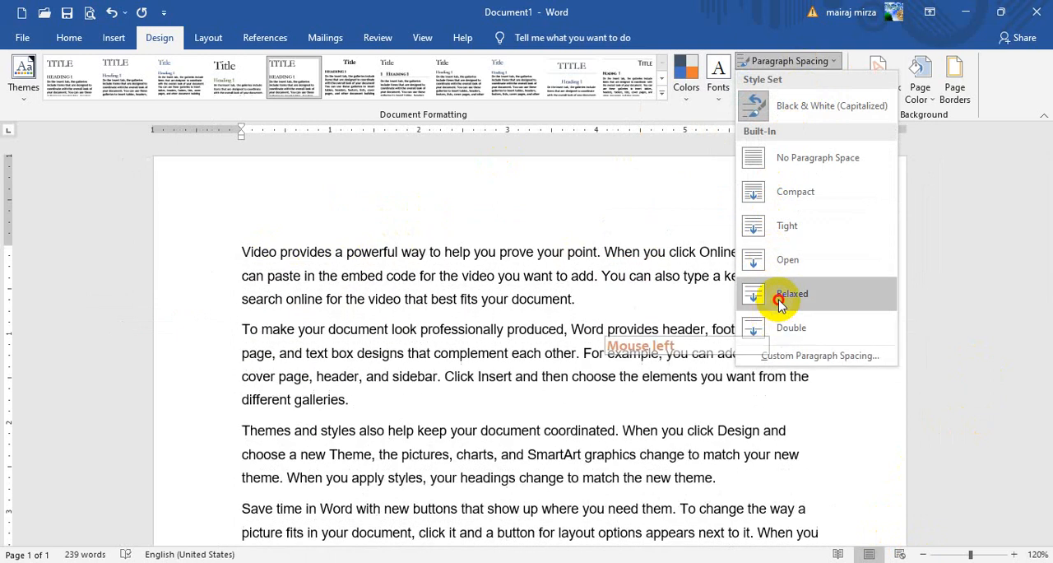
click(448, 267)
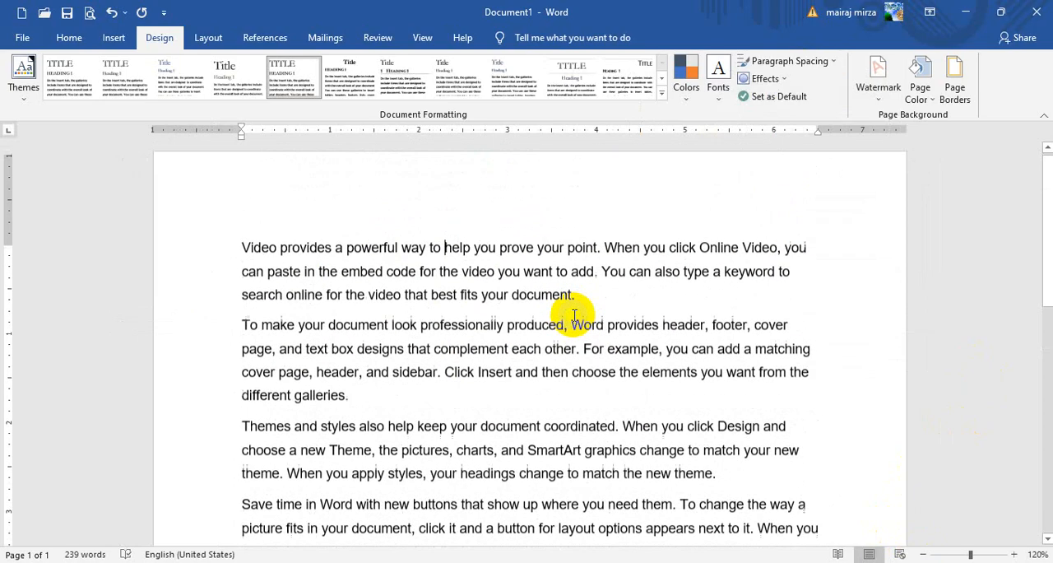
click(237, 251)
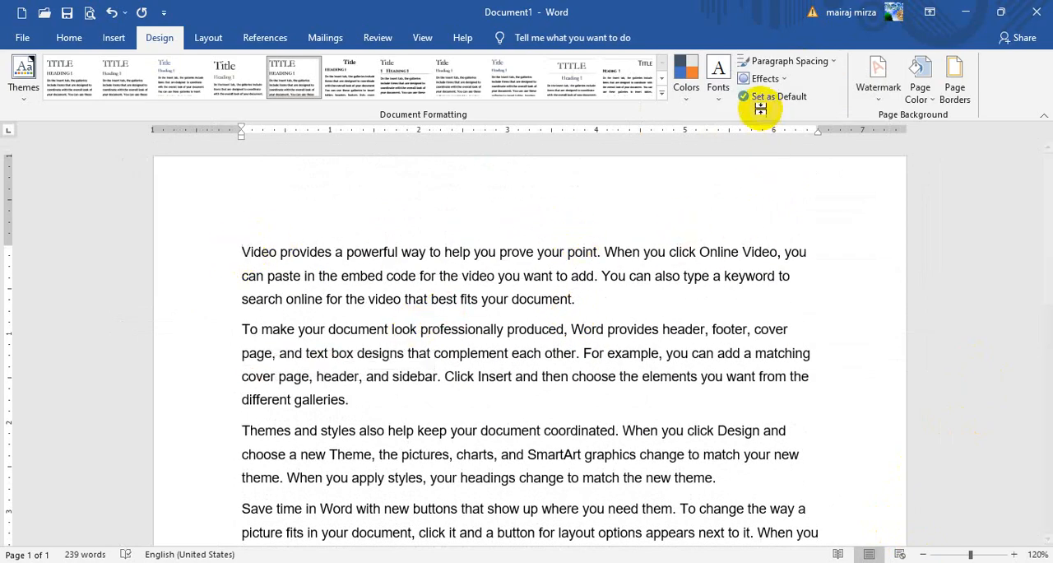
- Insert a Continuous Picture List SmartArt graphic within the word "code" in the first paragraph
click(771, 80)
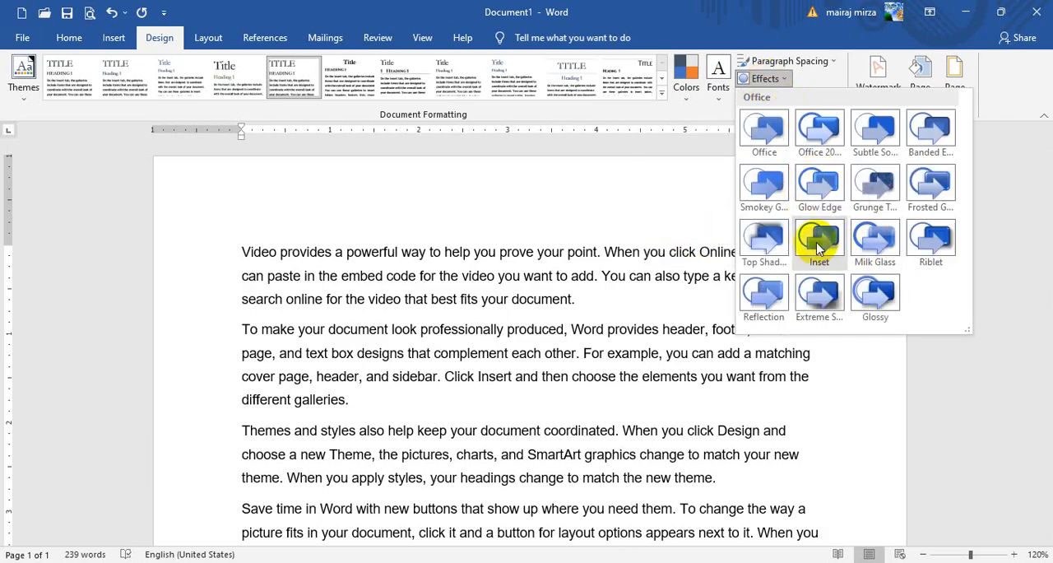
click(416, 276)
click(415, 276)
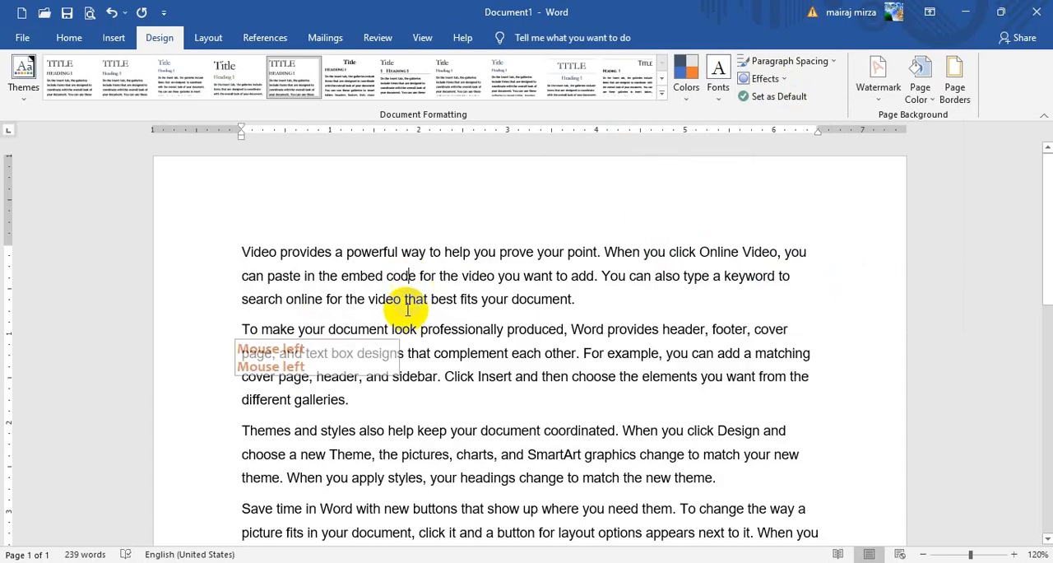
click(113, 39)
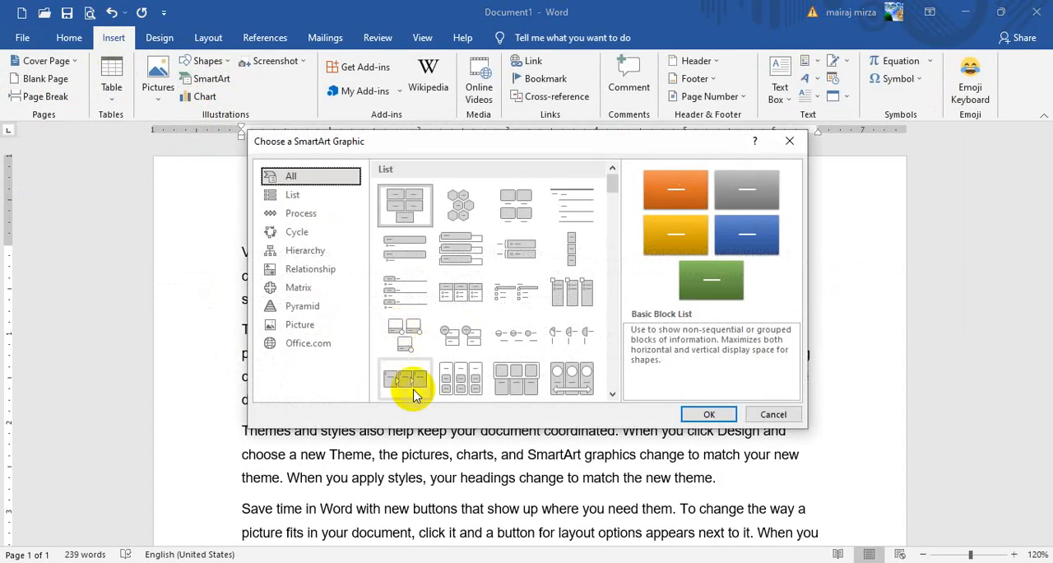
click(560, 382)
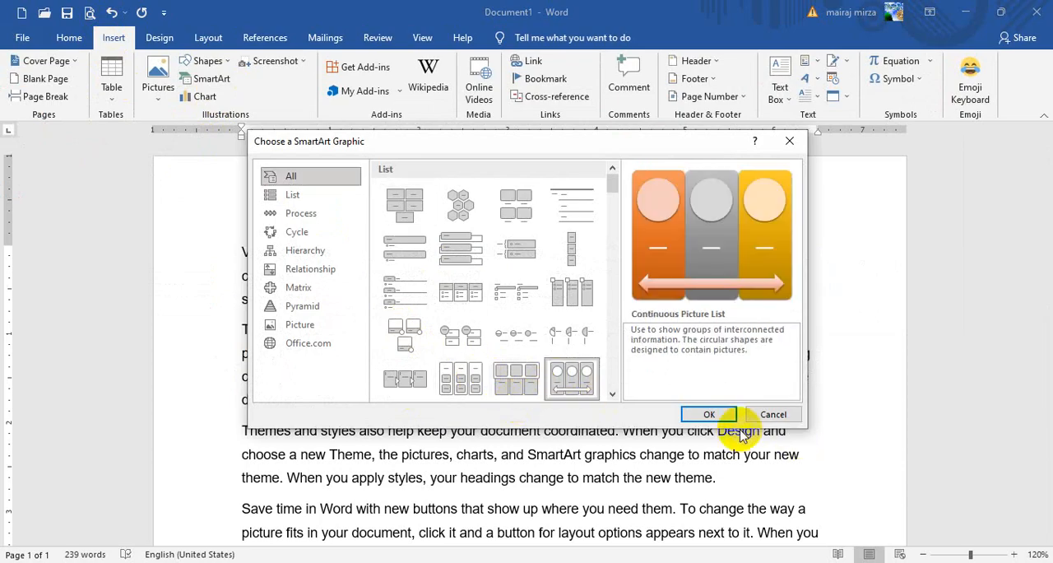
click(698, 414)
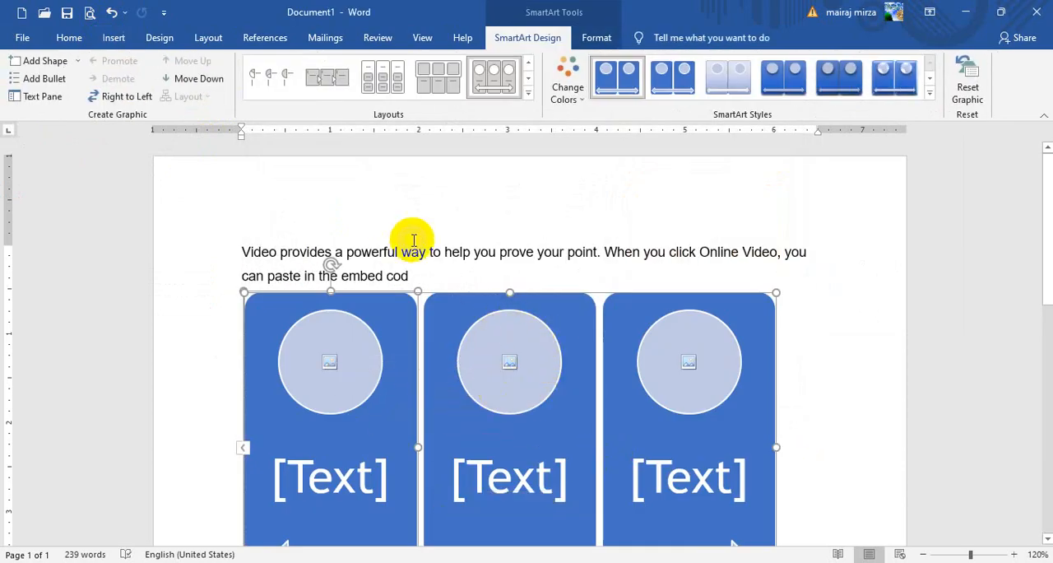
- Apply the Milk Glass theme effects to the document
click(156, 38)
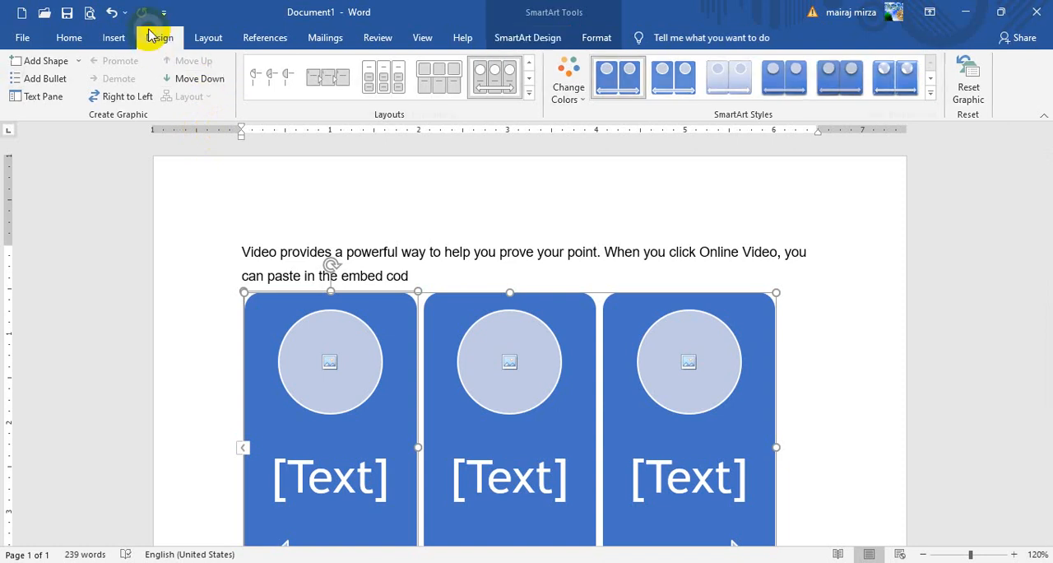
click(747, 80)
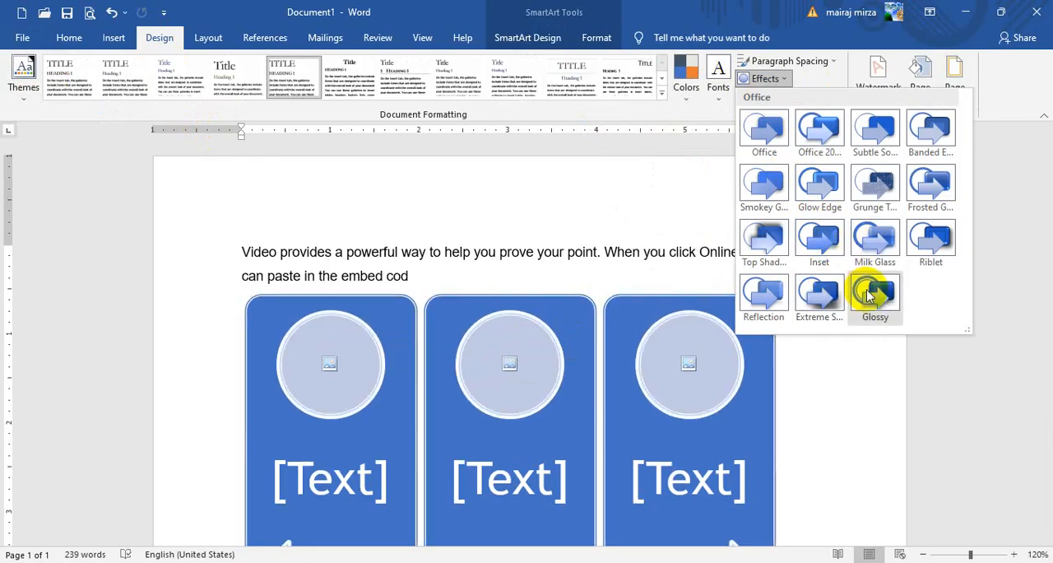
click(877, 240)
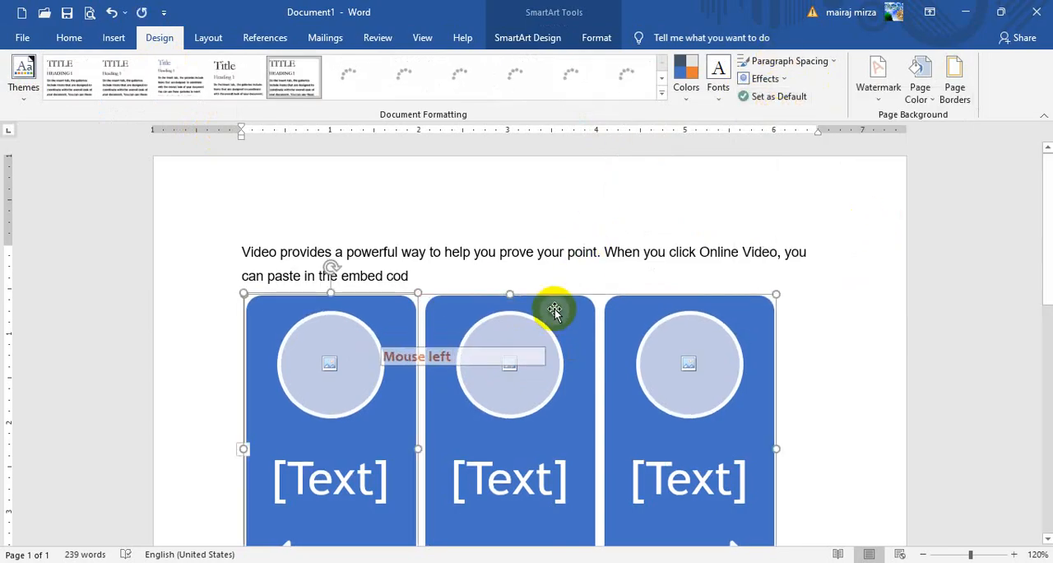
- Delete the SmartArt graphic from the first paragraph
click(592, 294)
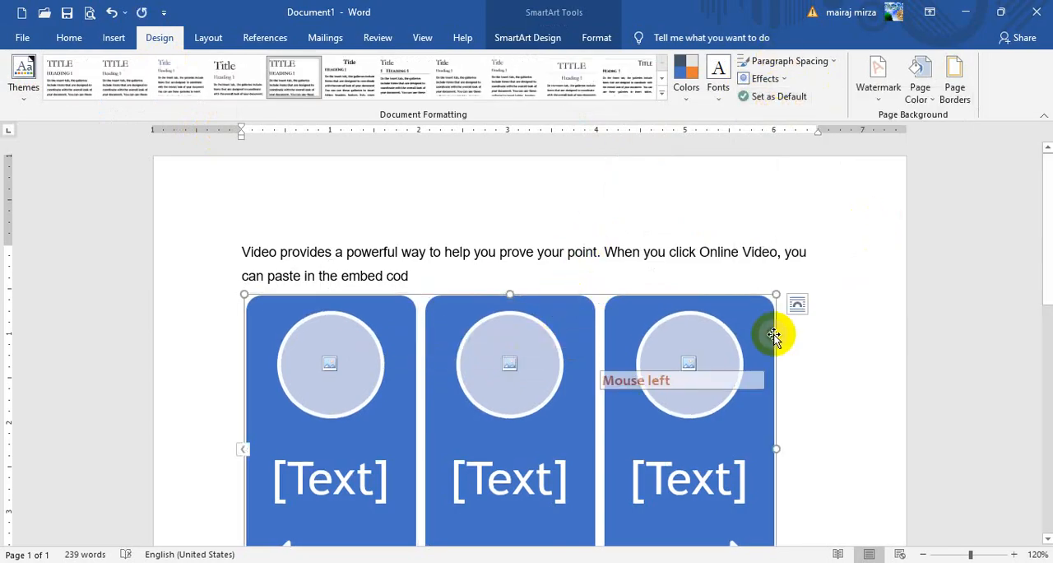
key(Delete)
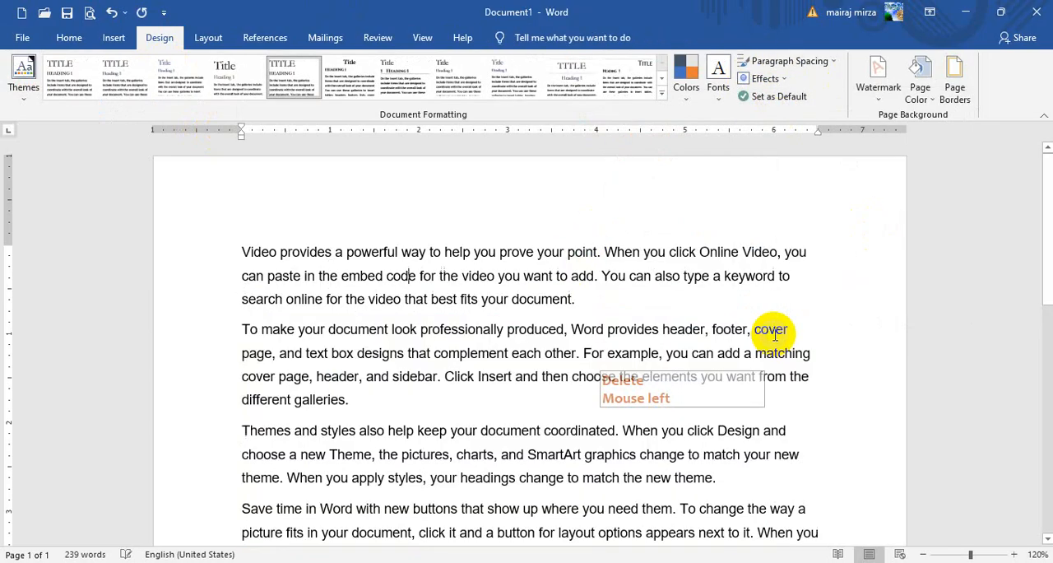
click(344, 251)
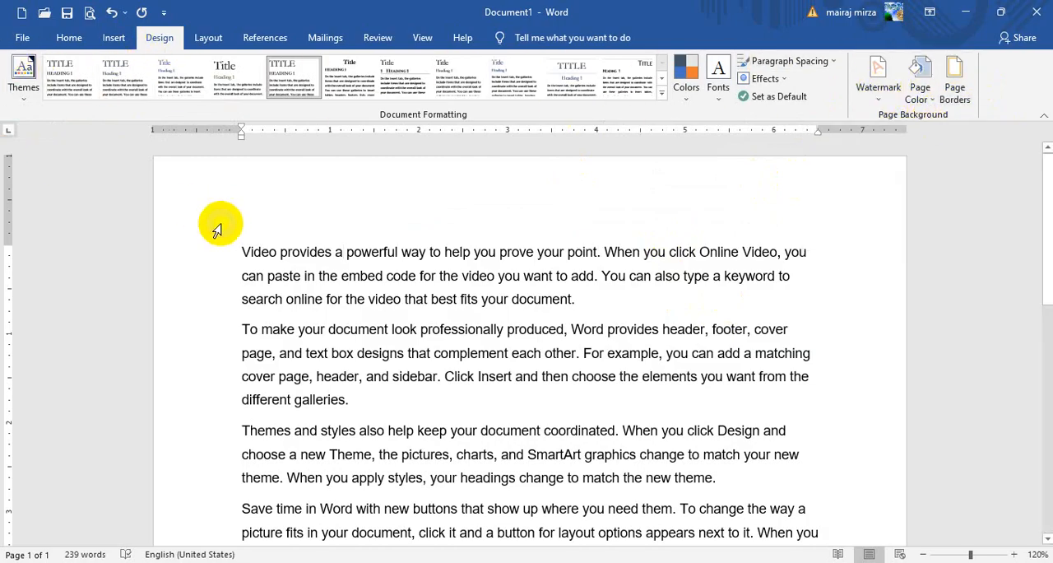
- Add the built-in CONFIDENTIAL 1 watermark to the document and look over the page
click(241, 252)
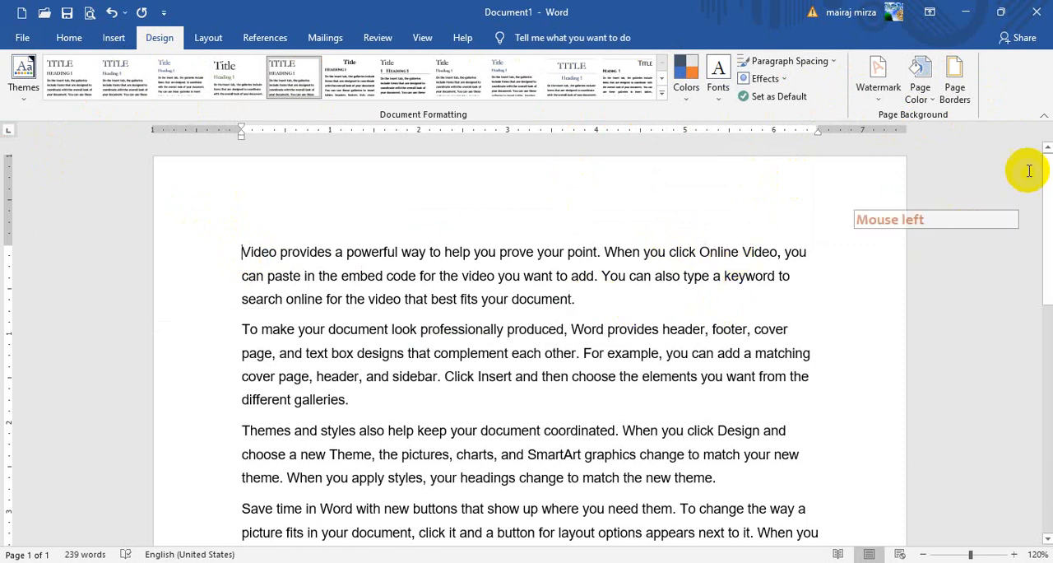
click(874, 92)
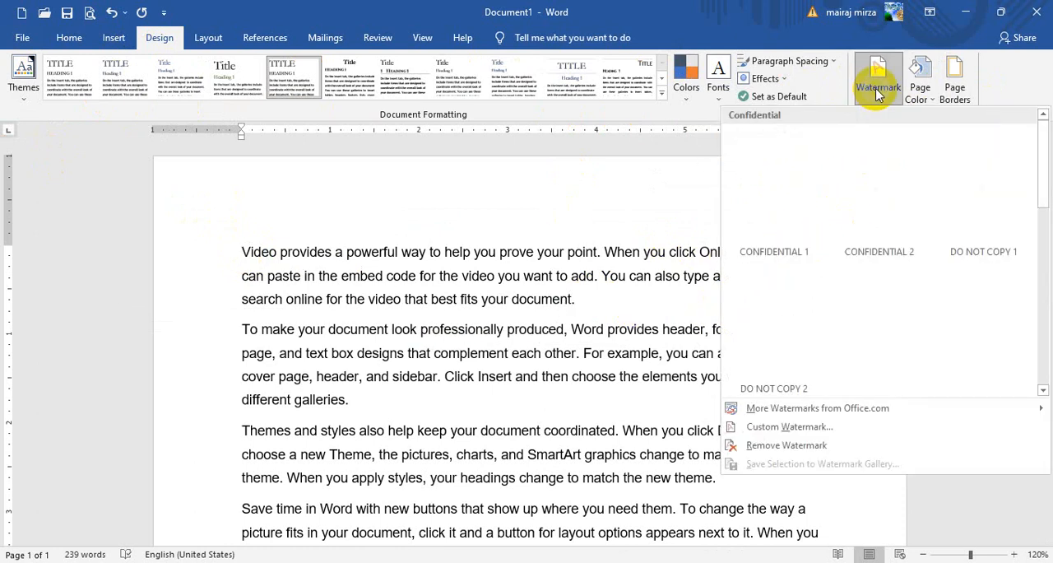
click(771, 201)
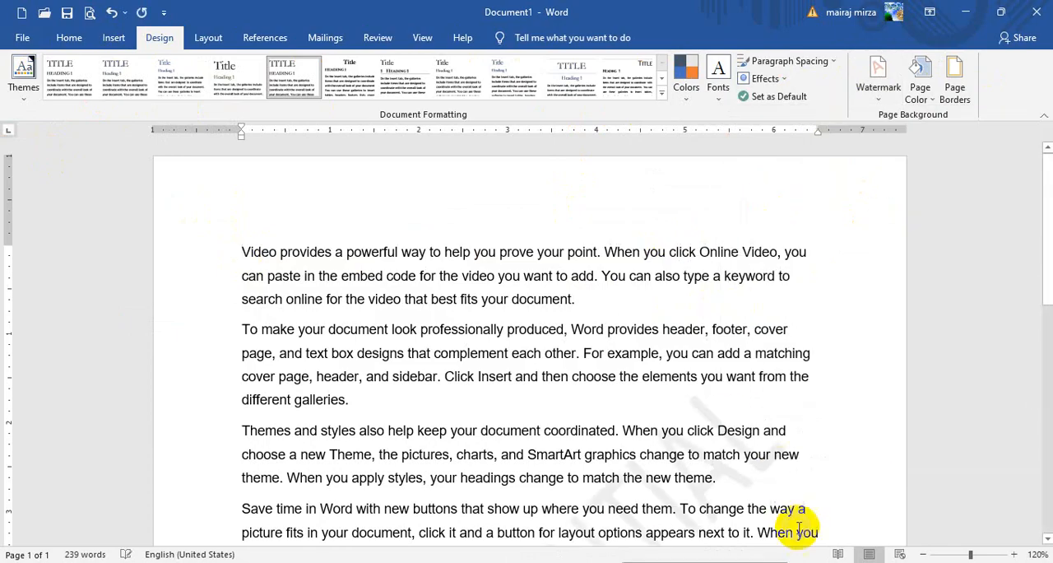
click(923, 554)
click(923, 554)
click(923, 554)
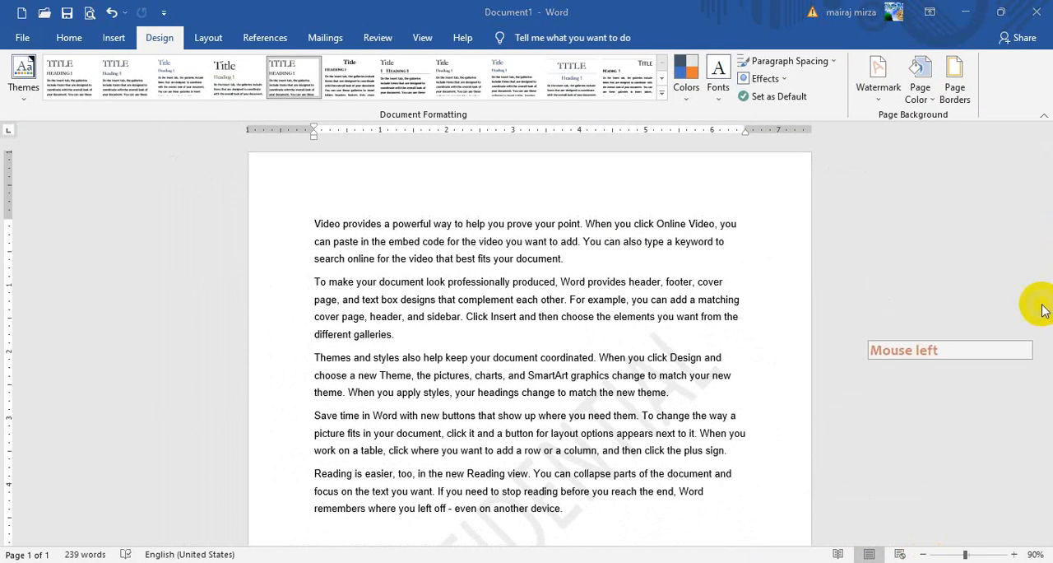
scroll(499, 338, down, 2)
scroll(502, 350, down, 2)
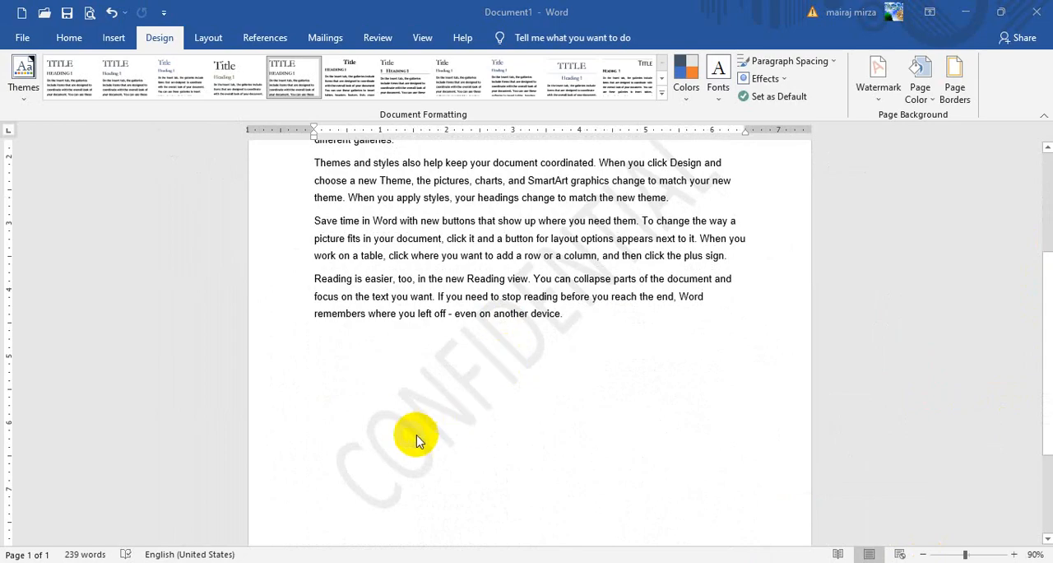
- Insert a page break before the second paragraph, which starts with "To make your document look professionally produced"
scroll(508, 251, up, 4)
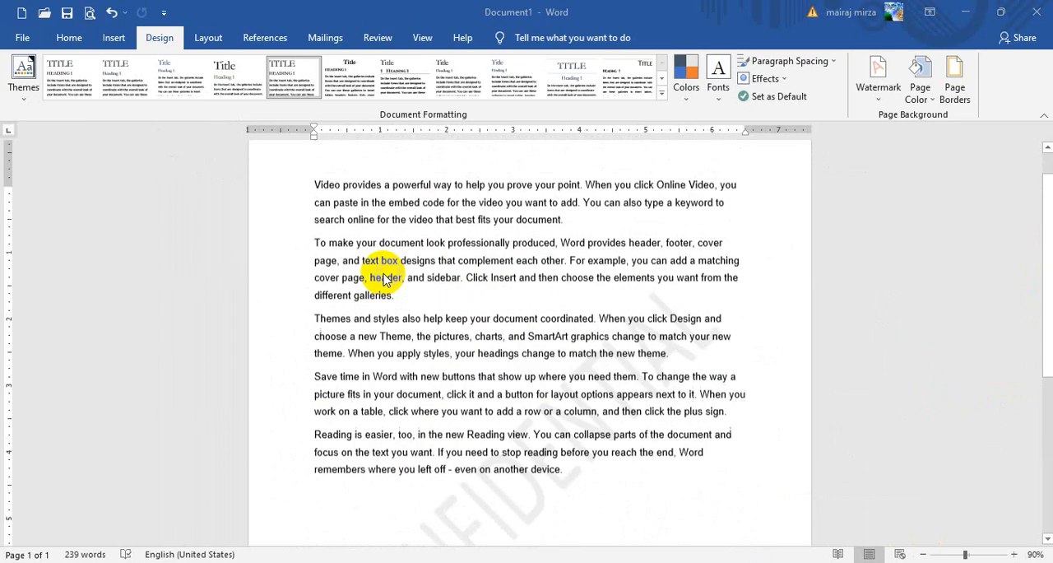
click(315, 253)
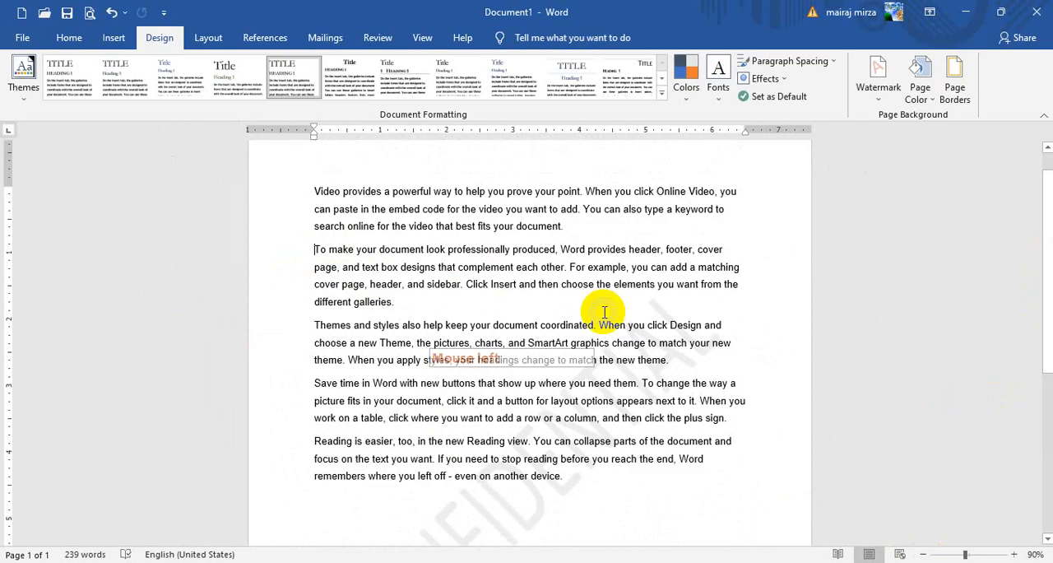
click(113, 41)
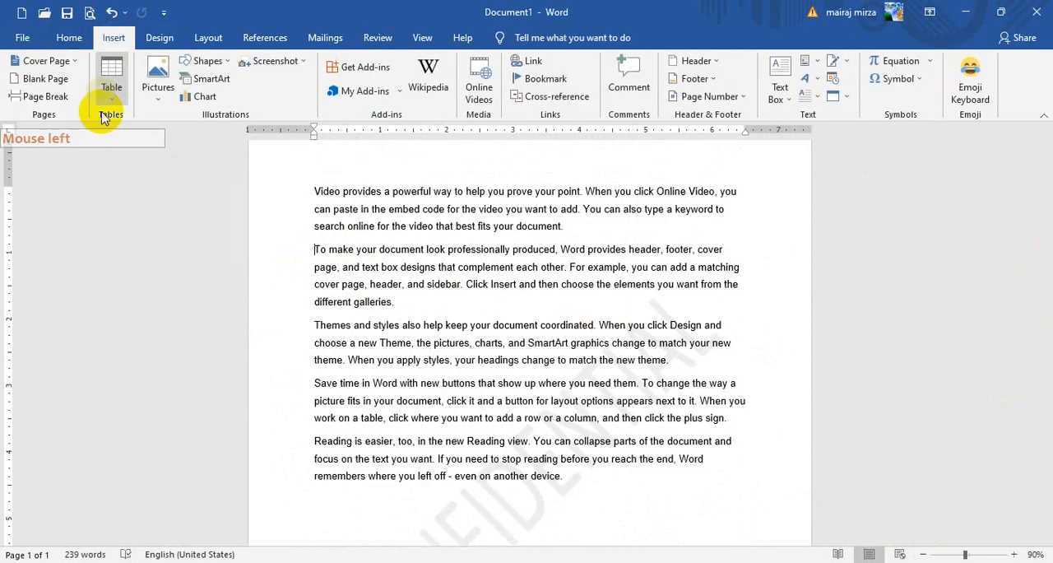
click(37, 95)
click(1049, 286)
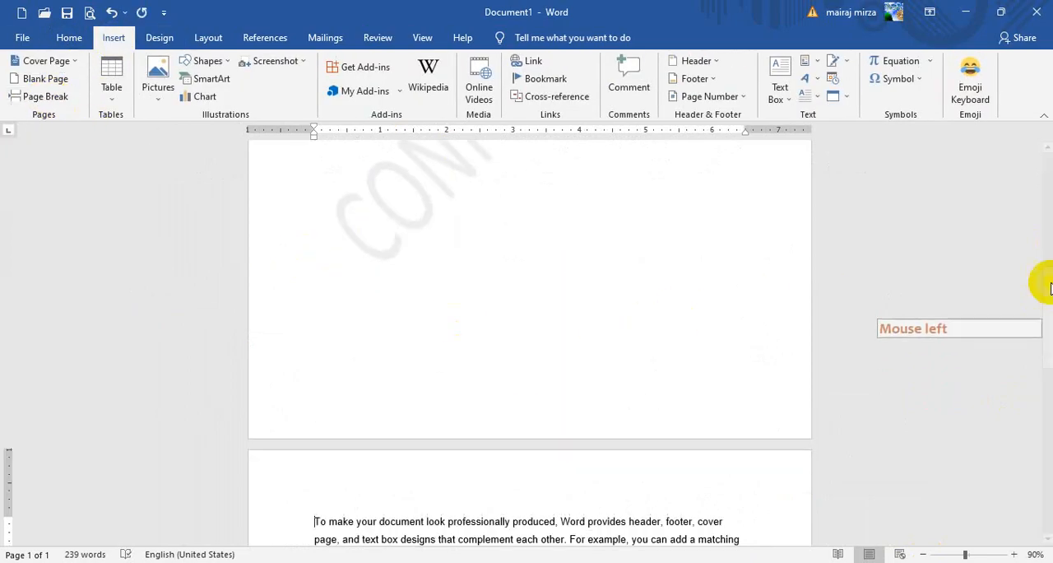
drag(1048, 288, 1045, 399)
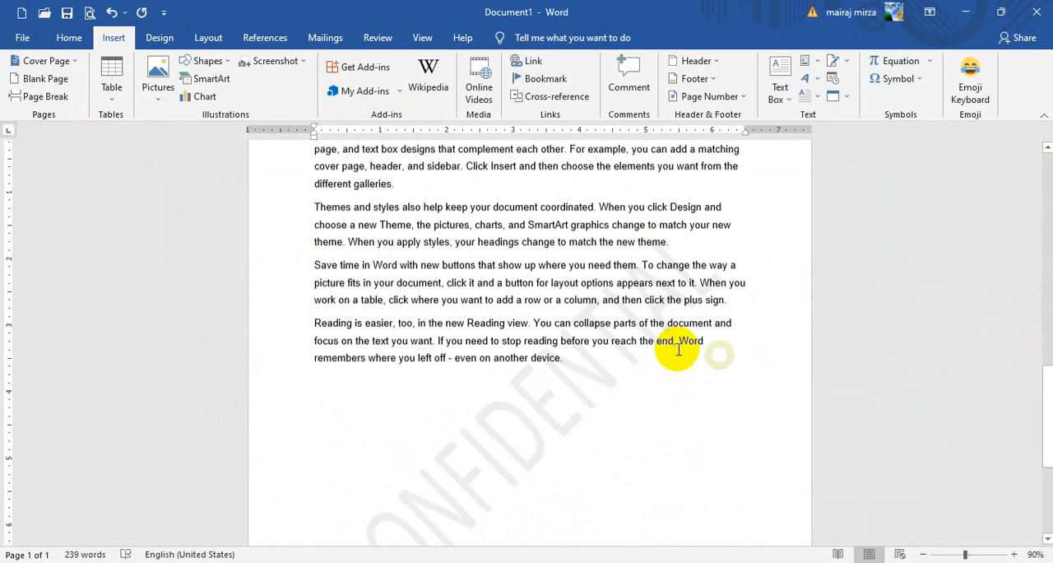
- Insert a page break before the "Themes and styles" paragraph and look over the watermark on the pages
click(315, 206)
click(46, 96)
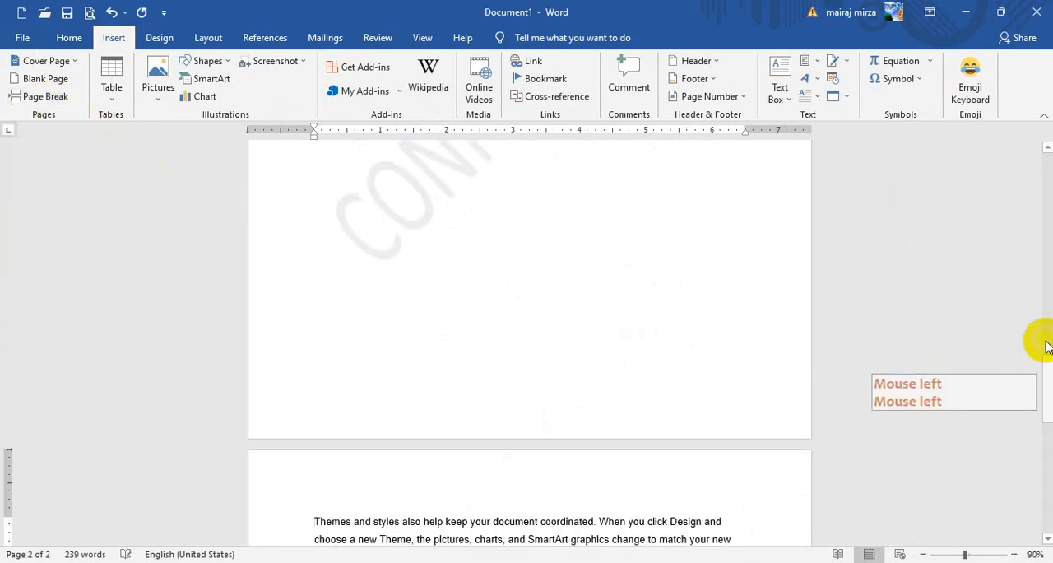
drag(1047, 346, 1049, 207)
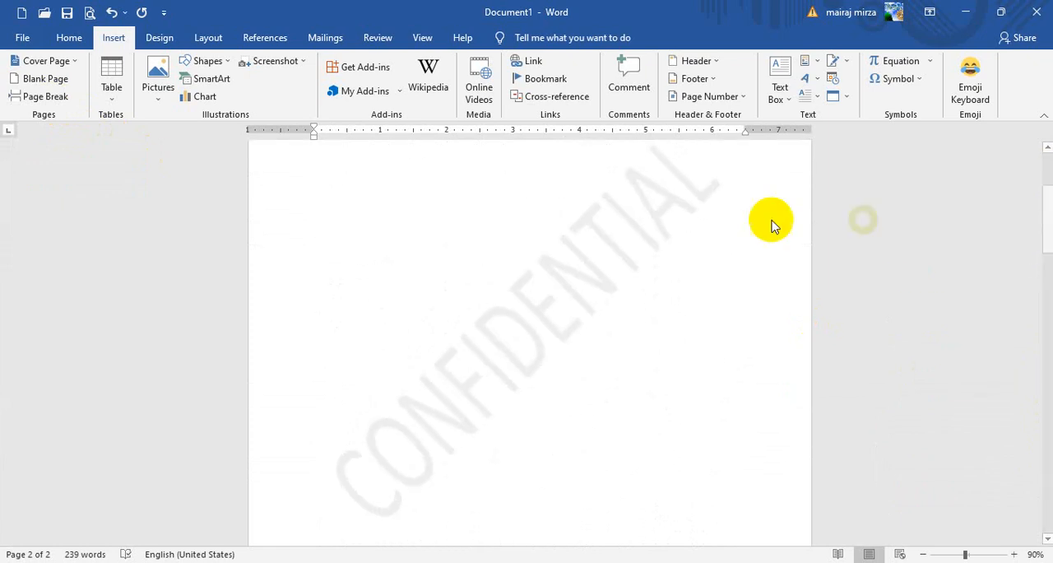
- Replace the CONFIDENTIAL watermark text with "SIR" and the presenter's name in capitals through a custom text watermark
click(167, 42)
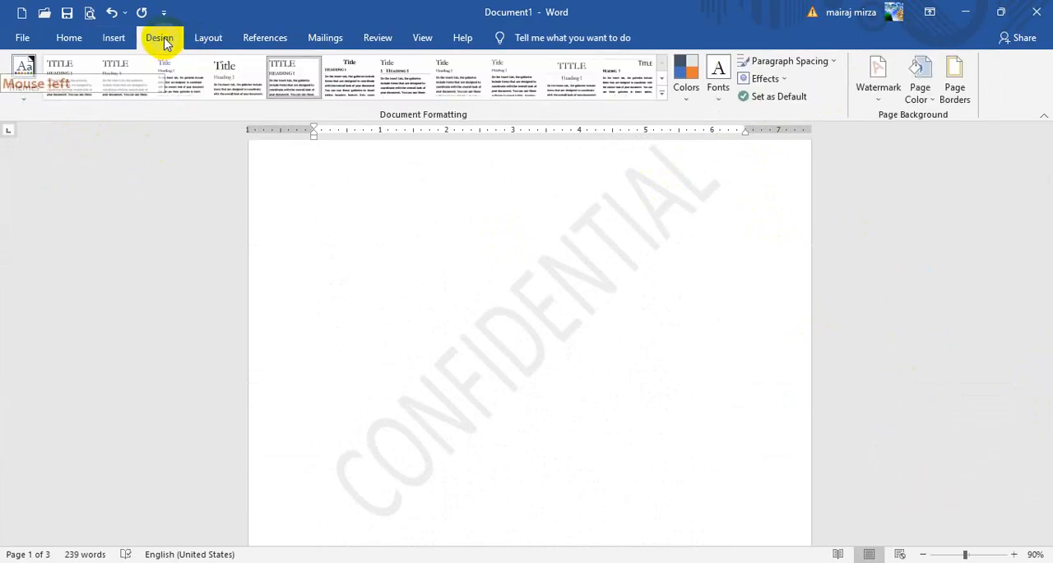
click(877, 98)
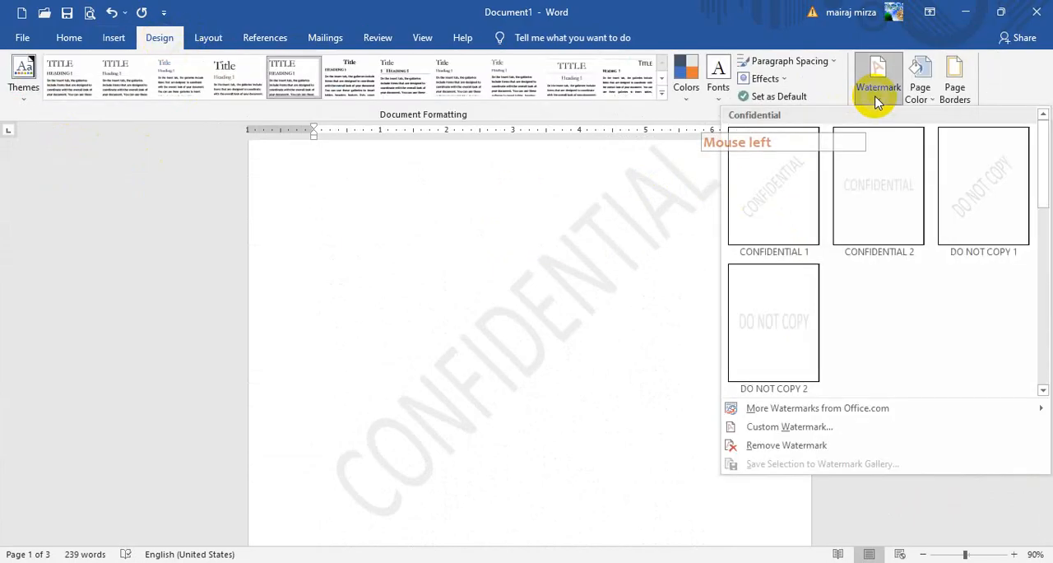
click(786, 428)
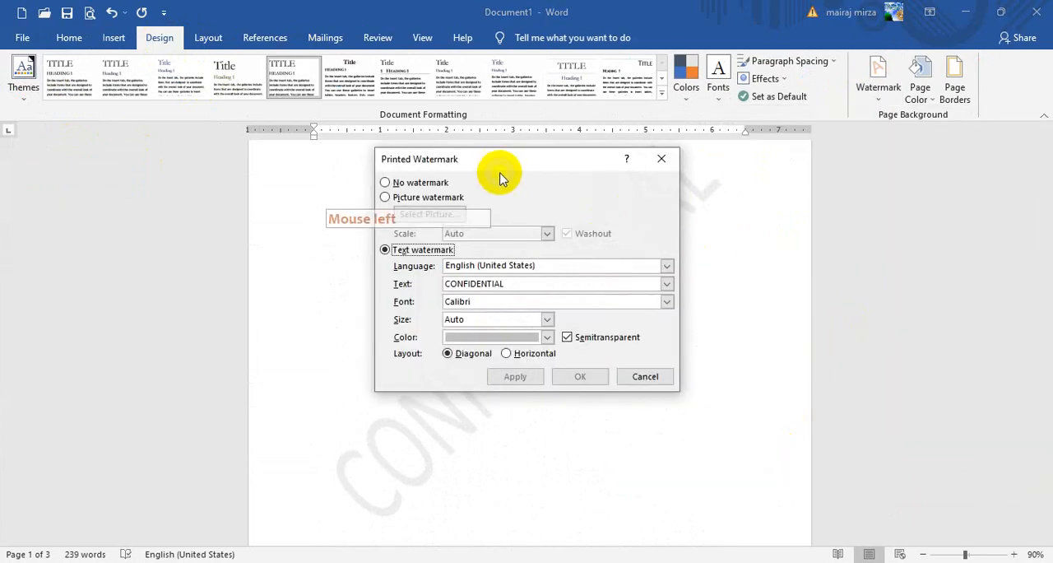
drag(500, 179, 839, 238)
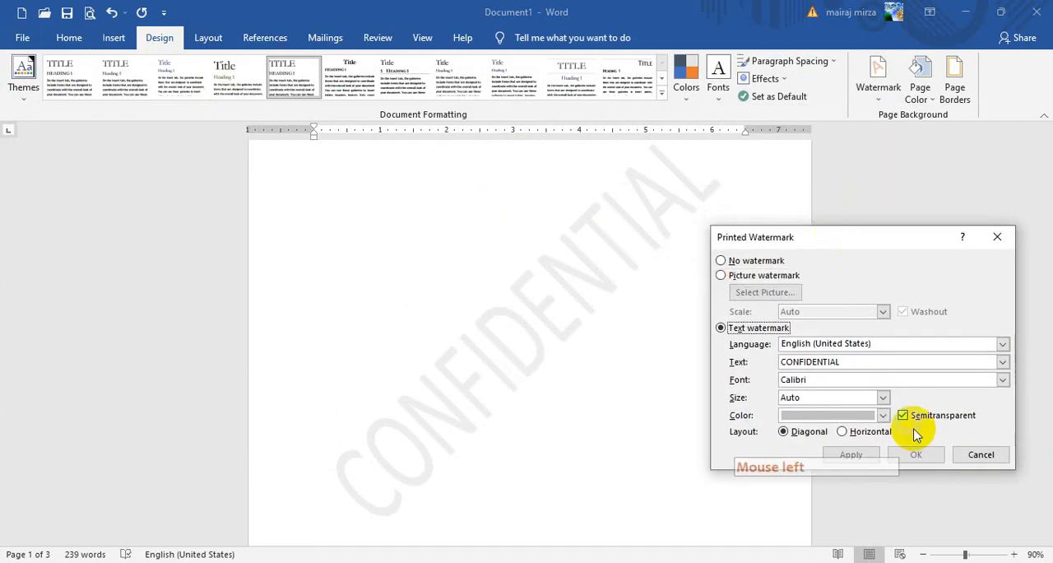
drag(856, 361, 743, 359)
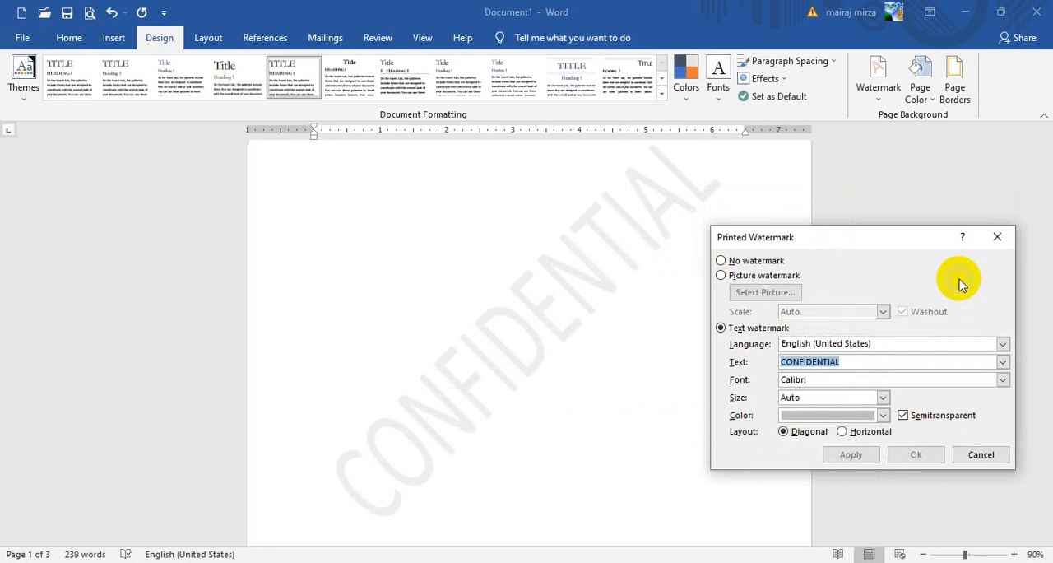
key(Caps_Lock)
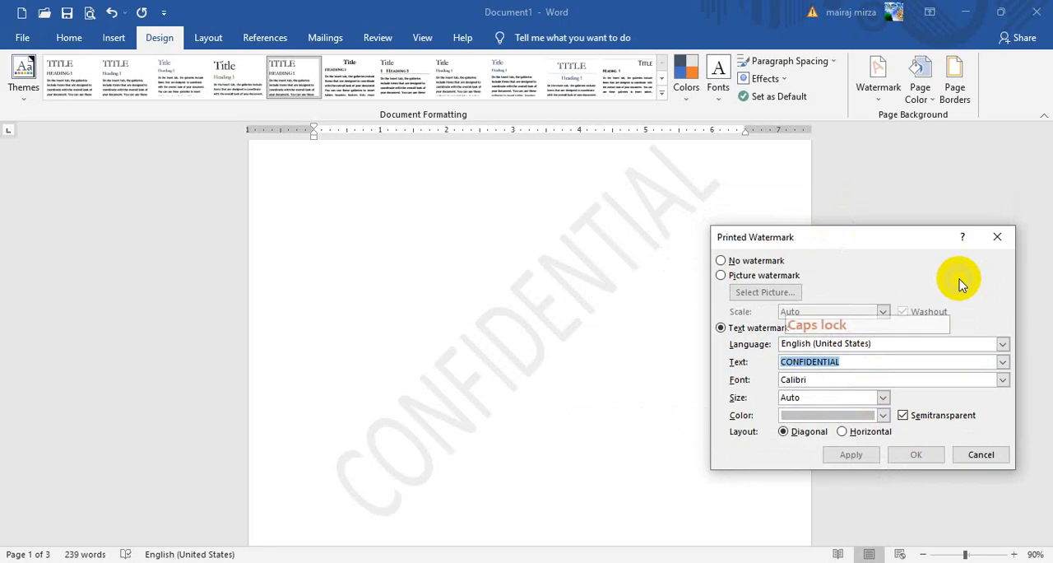
text(SIR MAIRAJ)
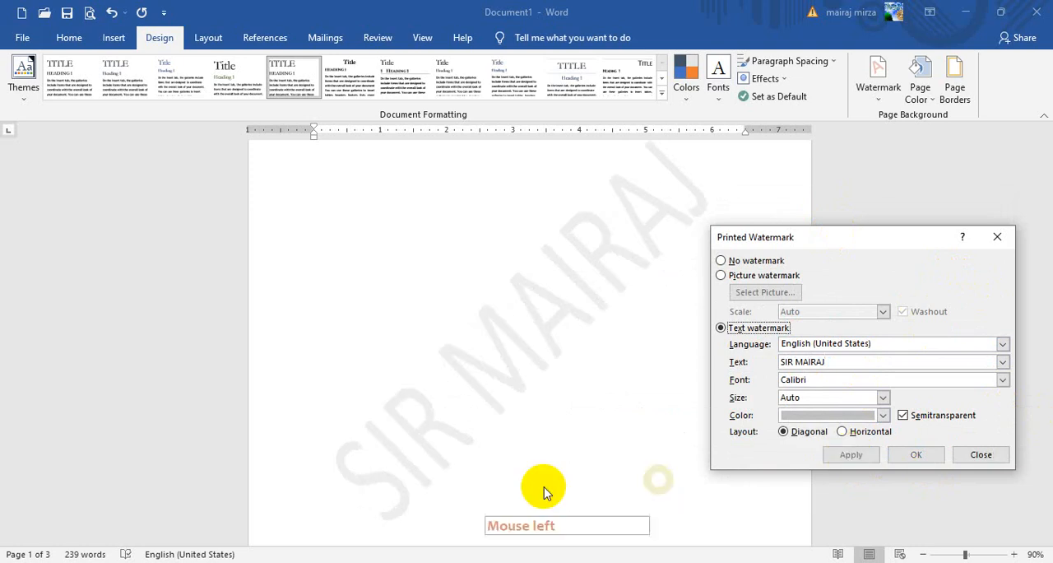
- Compare the text watermark with semitransparency off and on, leaving Semitransparent turned off
drag(851, 247, 886, 208)
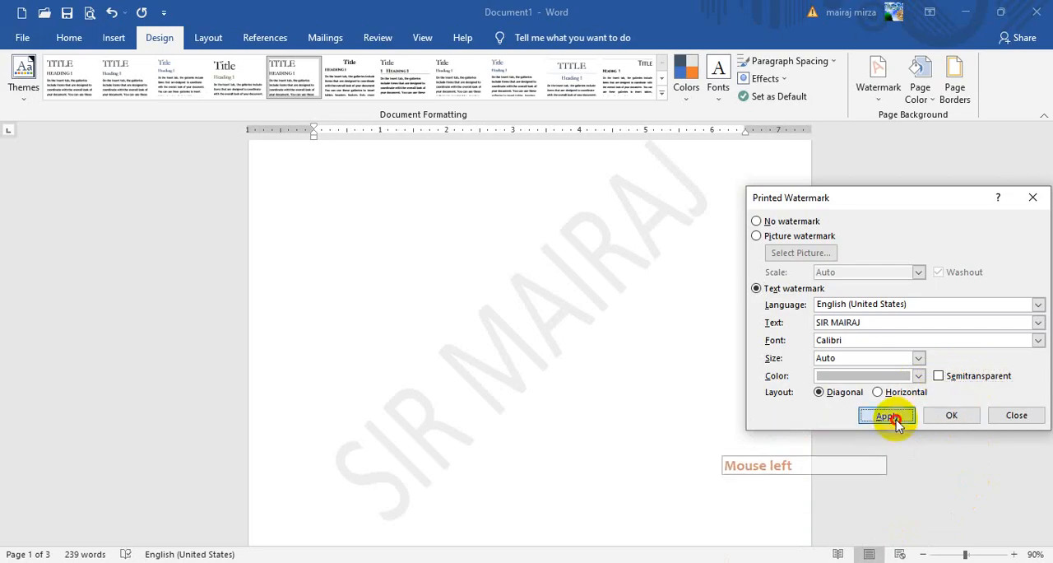
click(885, 416)
click(939, 375)
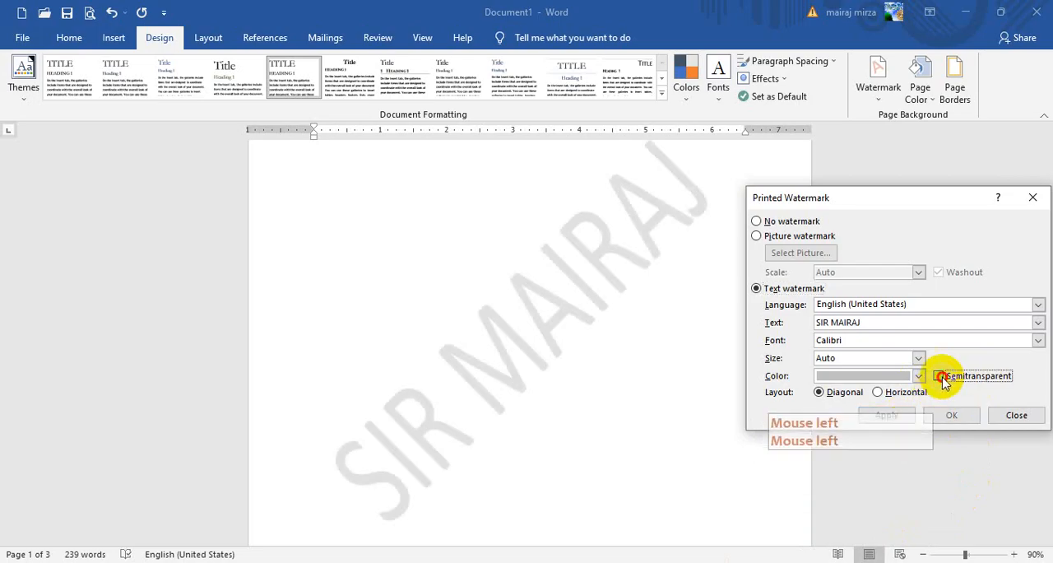
click(887, 414)
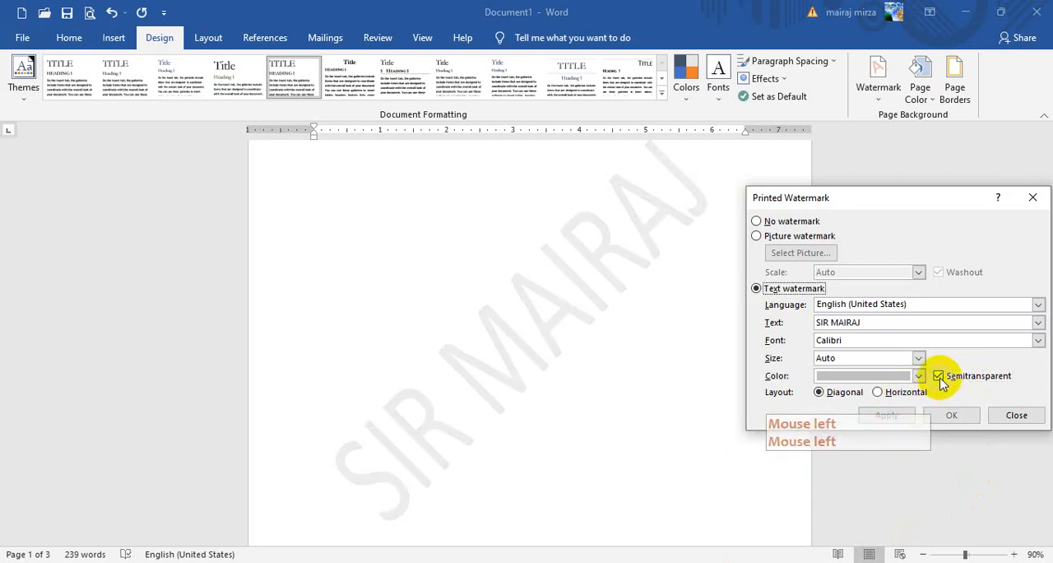
click(939, 375)
click(886, 415)
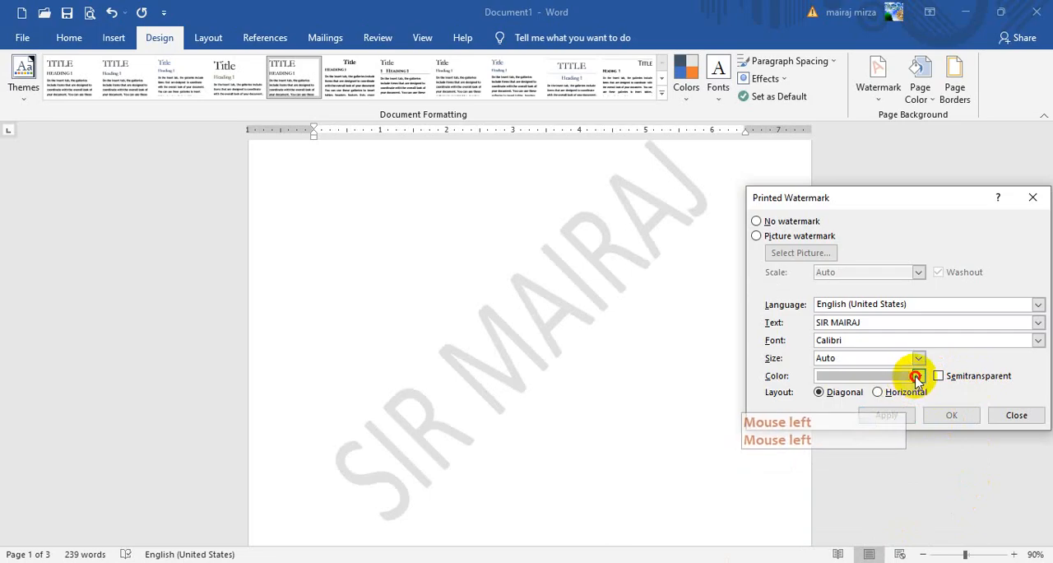
- Apply a dark blue theme color to the text watermark
click(916, 377)
click(926, 478)
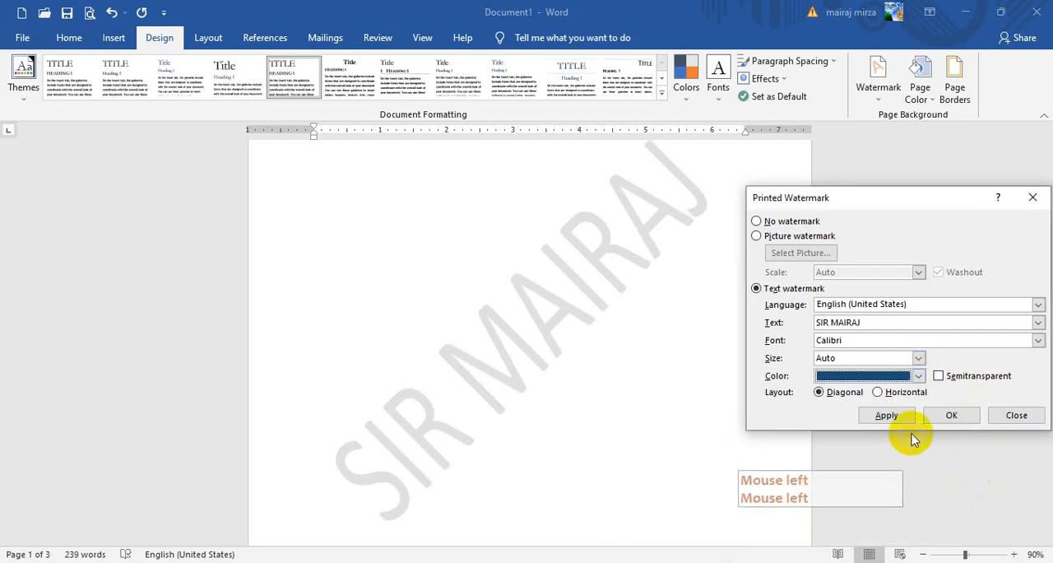
click(895, 415)
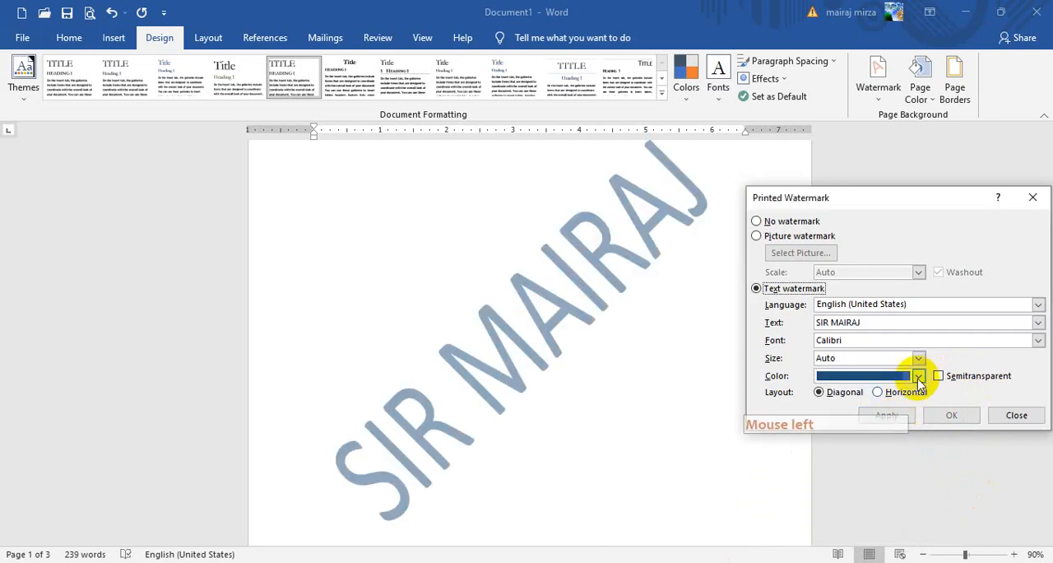
- Recolor the text watermark with a dark orange theme color
click(918, 377)
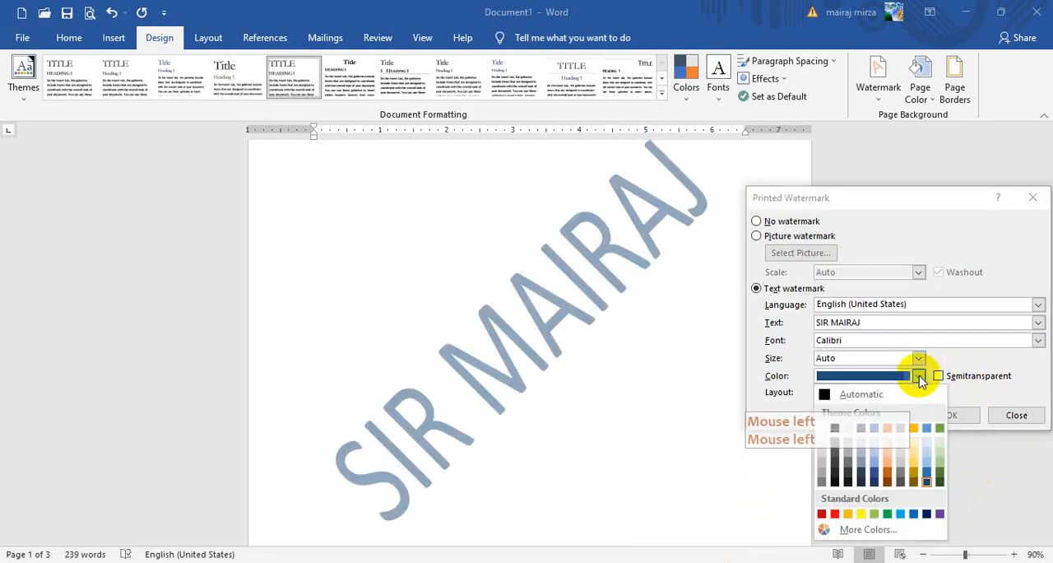
click(886, 469)
click(882, 415)
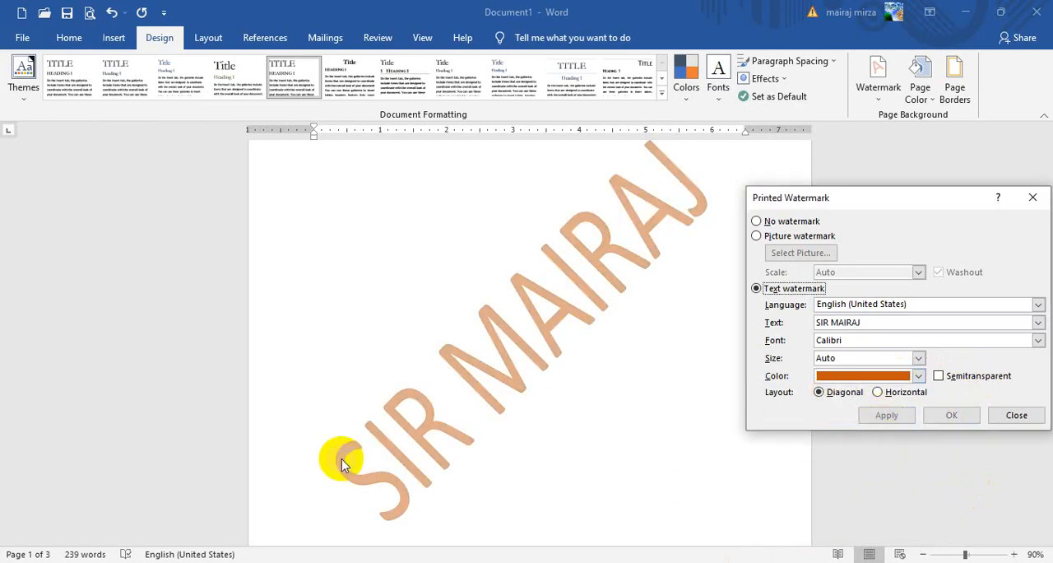
- Try the Horizontal layout for the watermark and return it to Diagonal
click(905, 393)
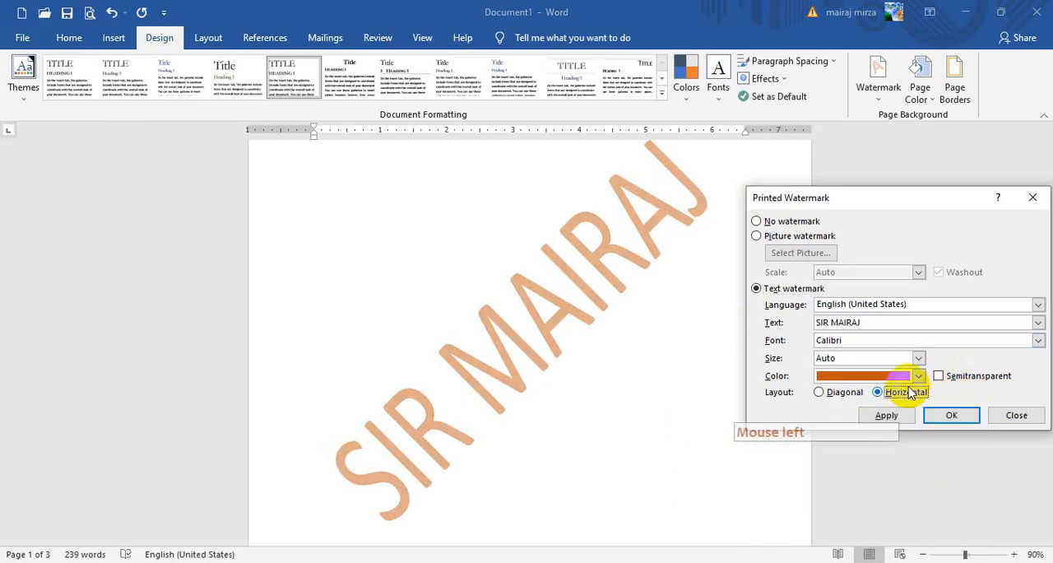
click(886, 415)
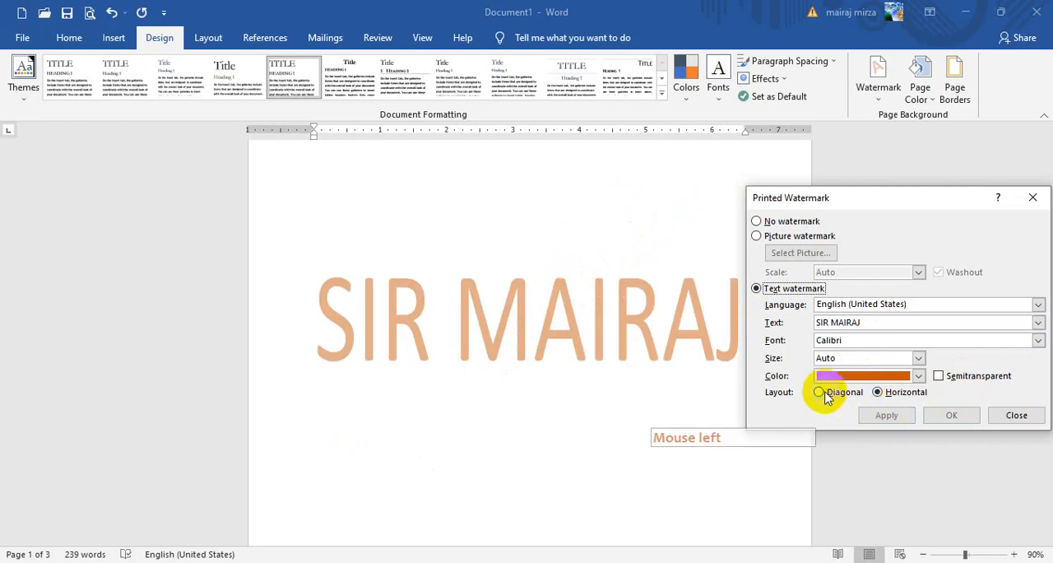
click(883, 417)
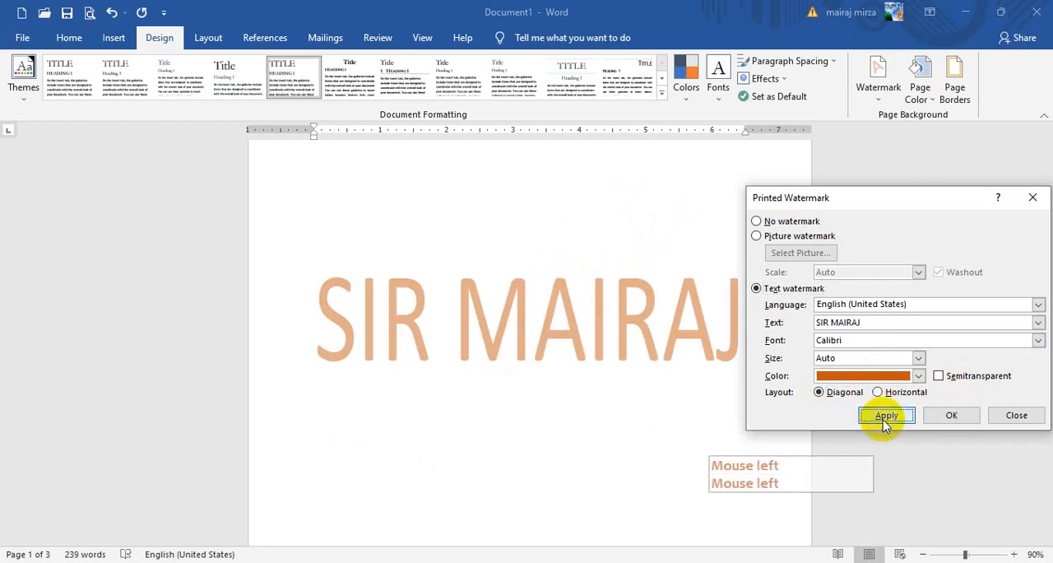
- Apply the Calibri Light font to the text watermark
drag(925, 197, 862, 200)
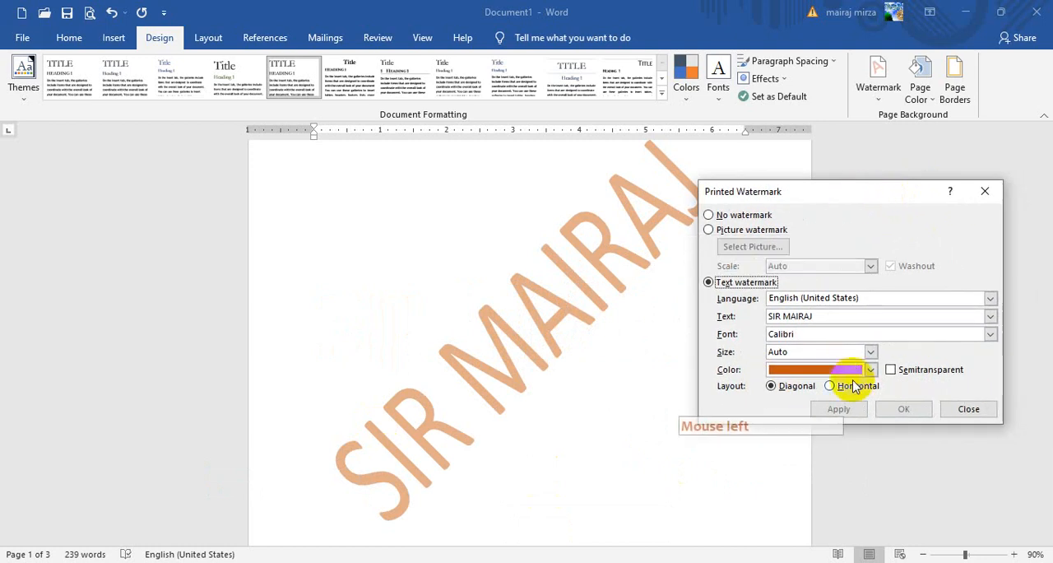
click(990, 335)
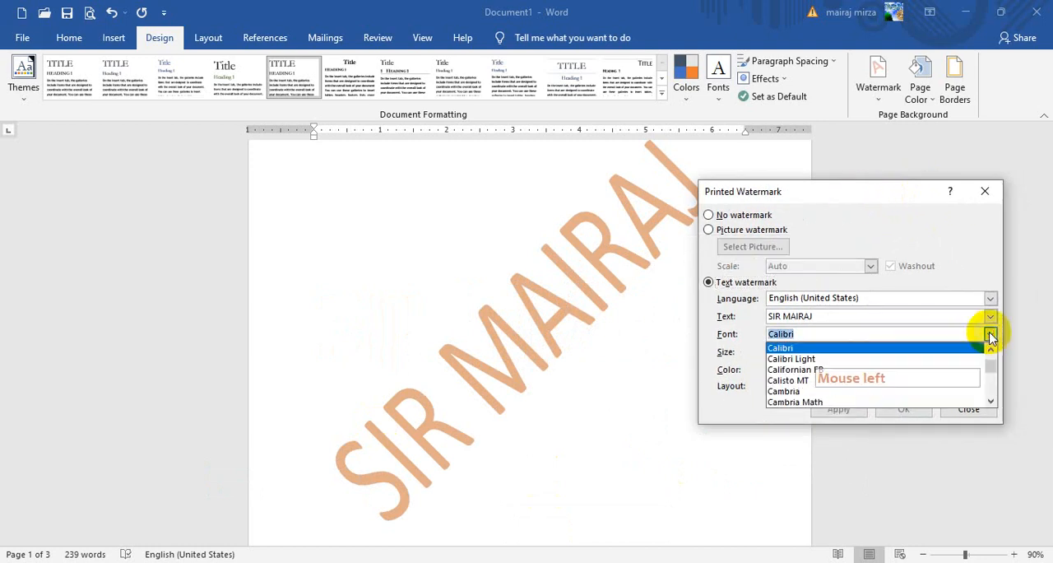
click(900, 358)
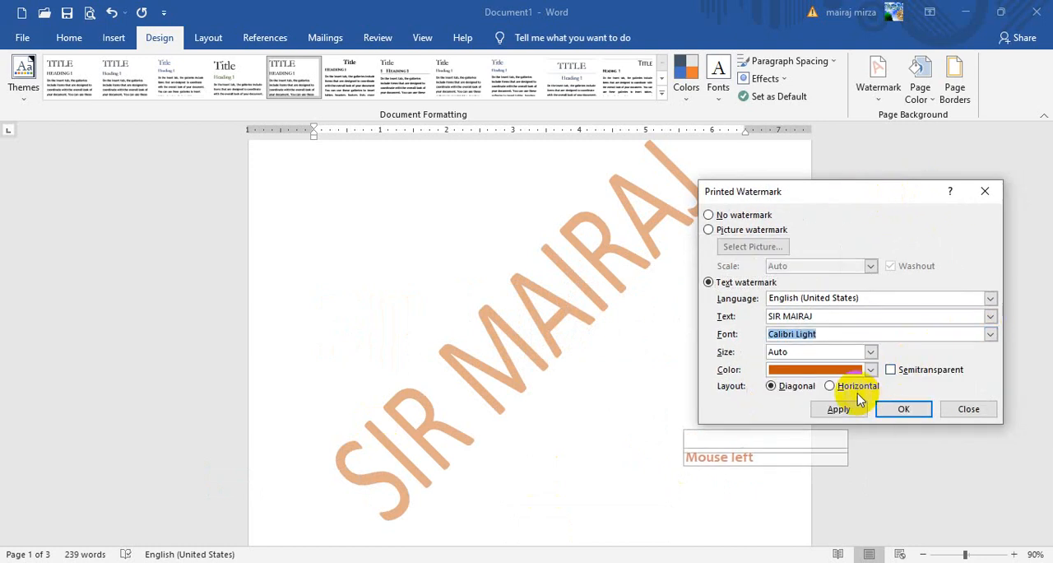
click(840, 410)
- Change the text watermark's font to Lucida Handwriting
click(991, 335)
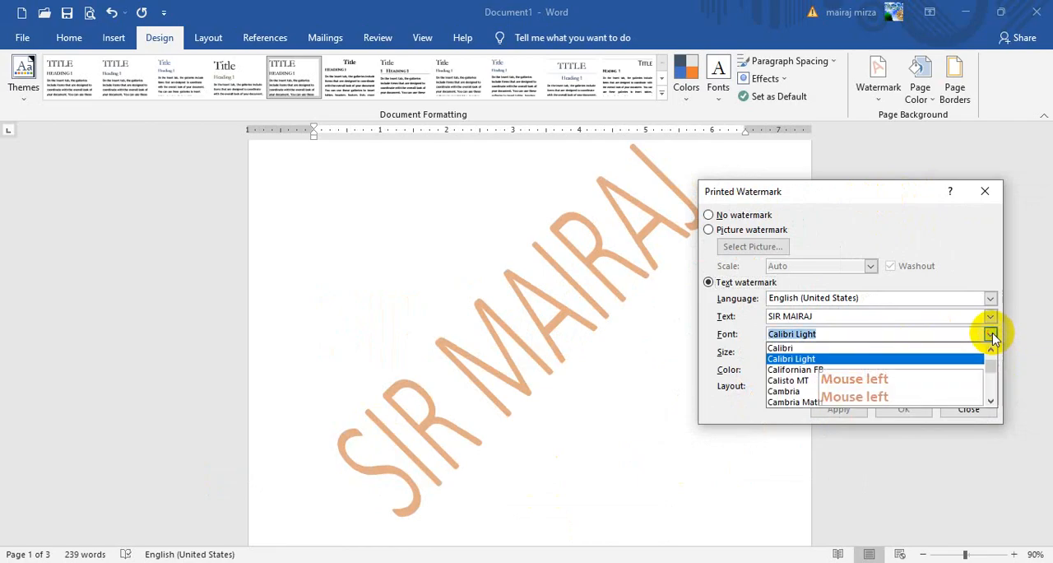
drag(993, 364, 991, 369)
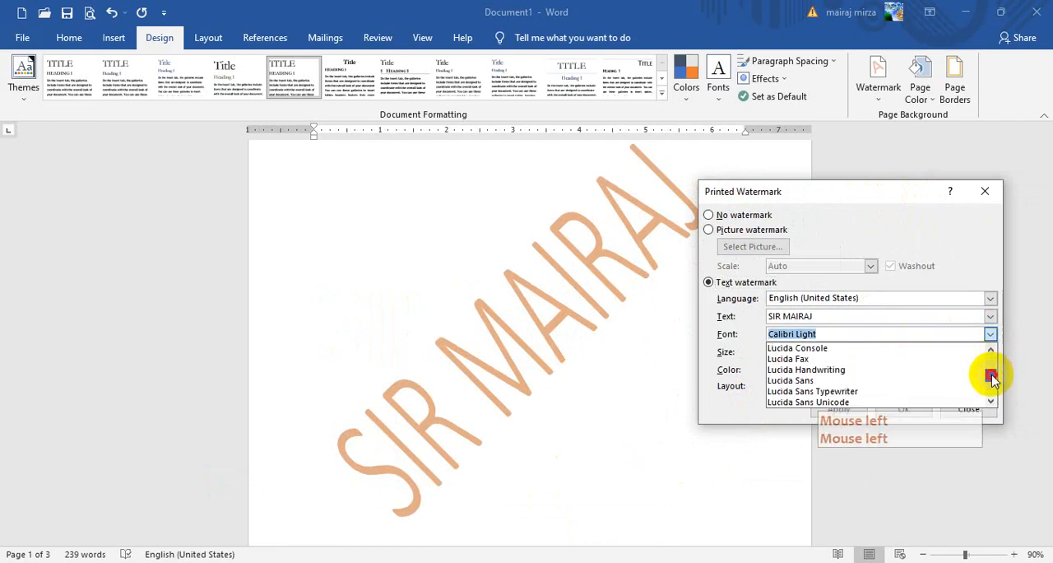
click(874, 369)
click(833, 407)
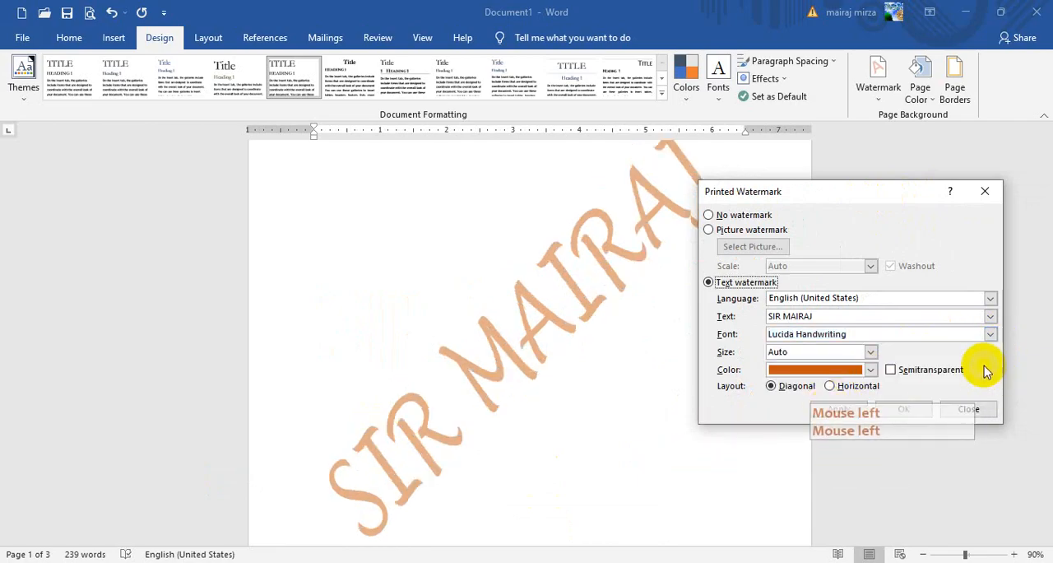
- Set the text watermark's font to Arial Black and apply it
click(990, 335)
drag(991, 376, 993, 327)
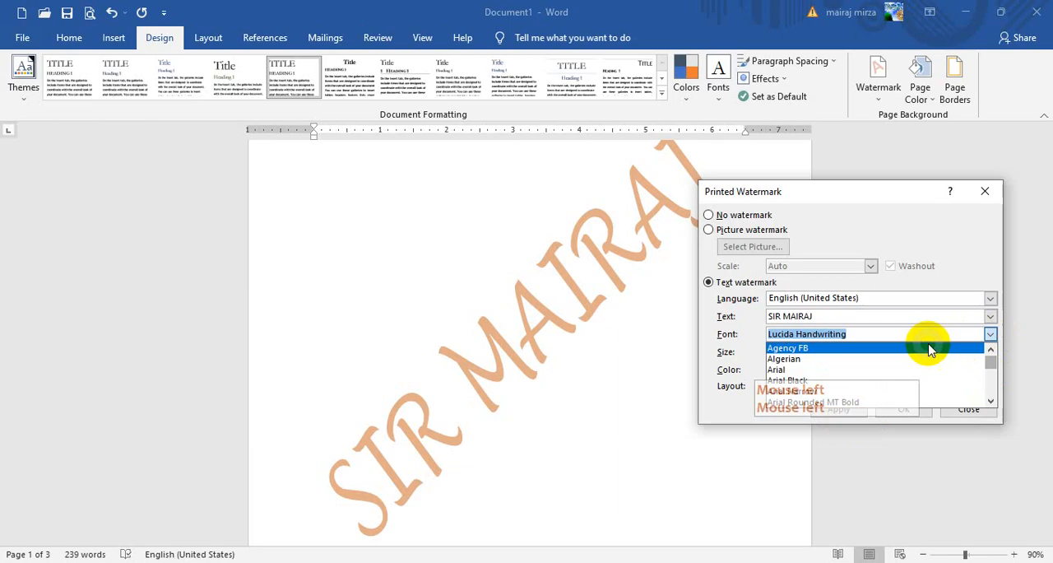
click(869, 380)
click(837, 409)
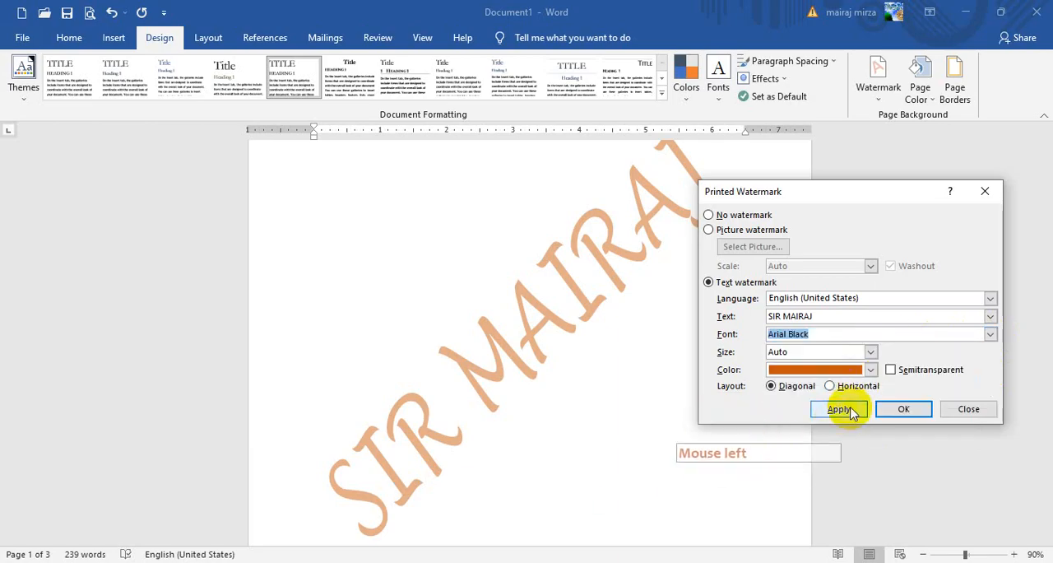
- Set the text watermark's size to 40 and apply it
drag(821, 198, 823, 169)
click(831, 355)
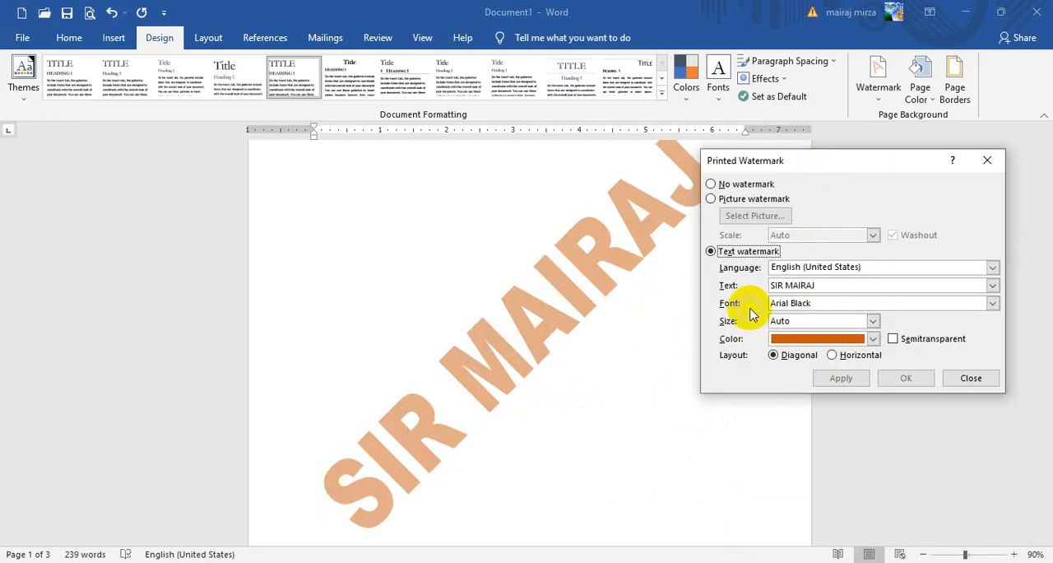
click(873, 322)
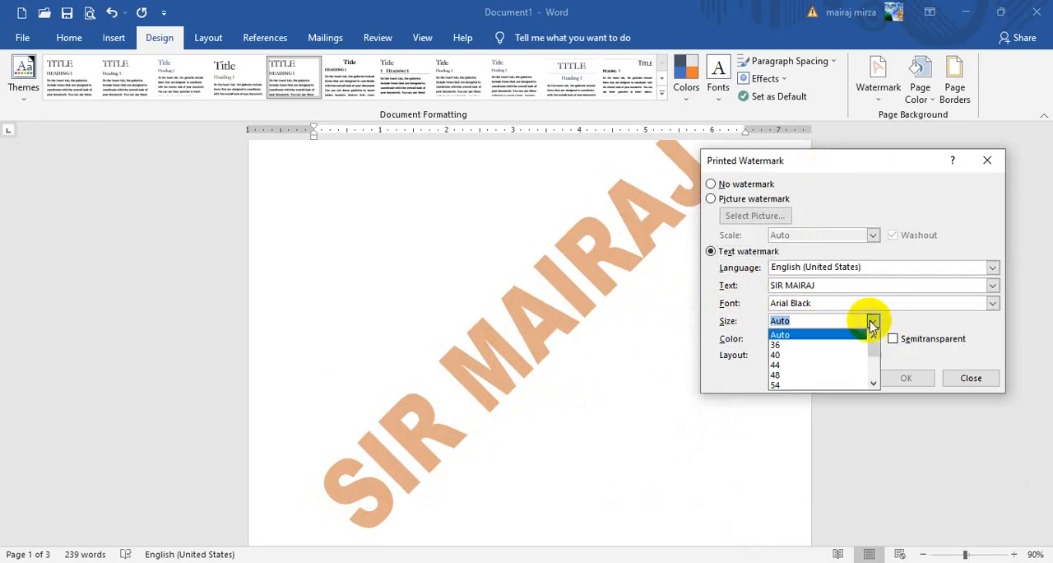
click(827, 356)
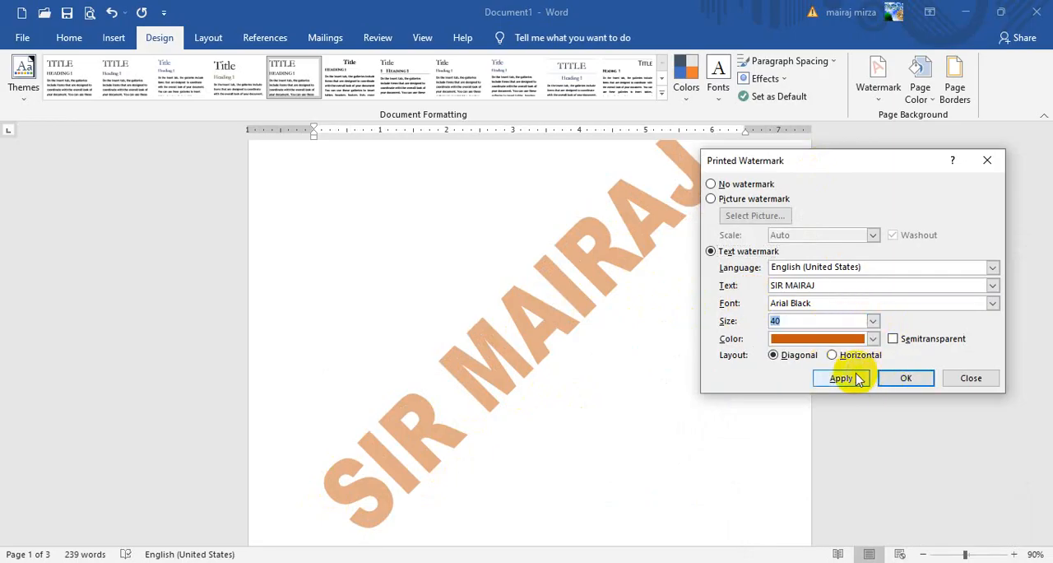
click(856, 378)
- Enlarge the text watermark to size 120 and apply it
click(872, 322)
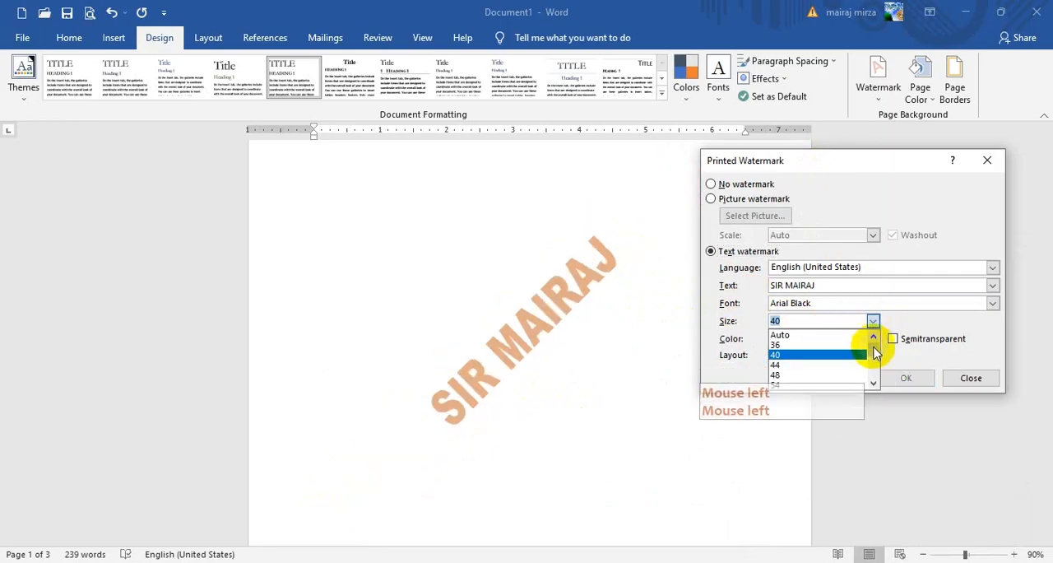
click(874, 368)
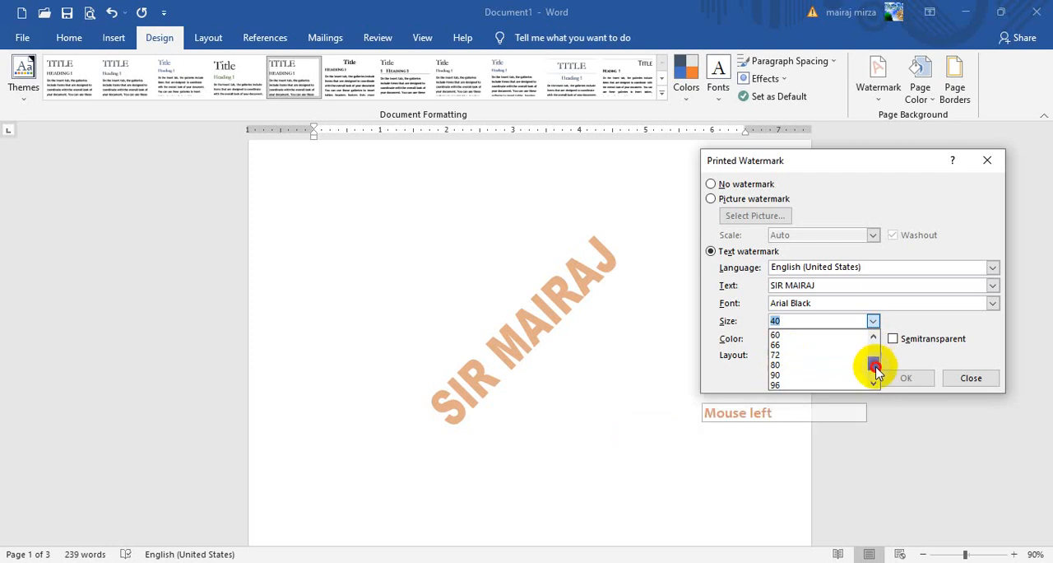
drag(874, 367, 875, 371)
click(790, 384)
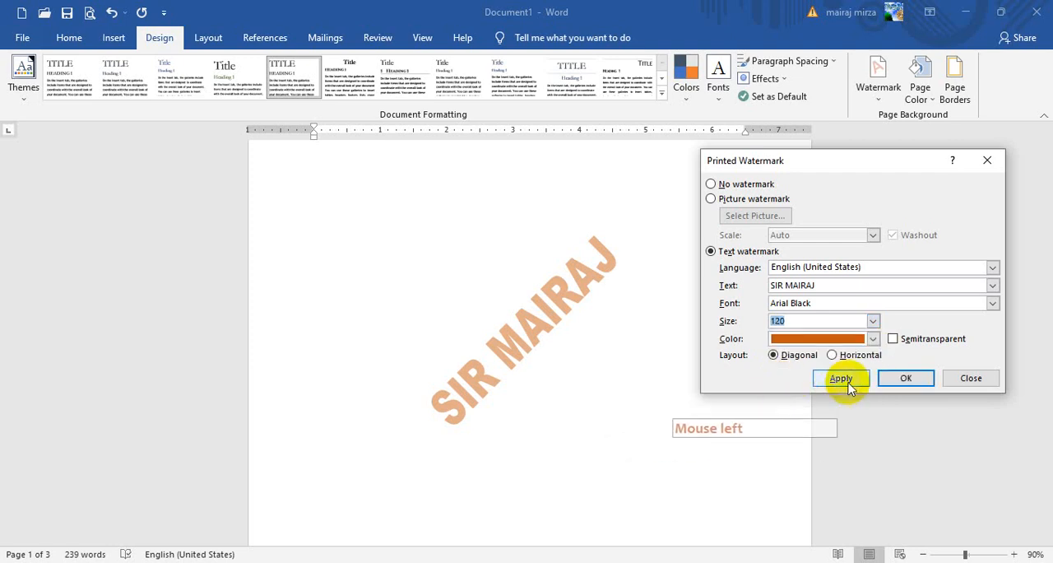
click(839, 379)
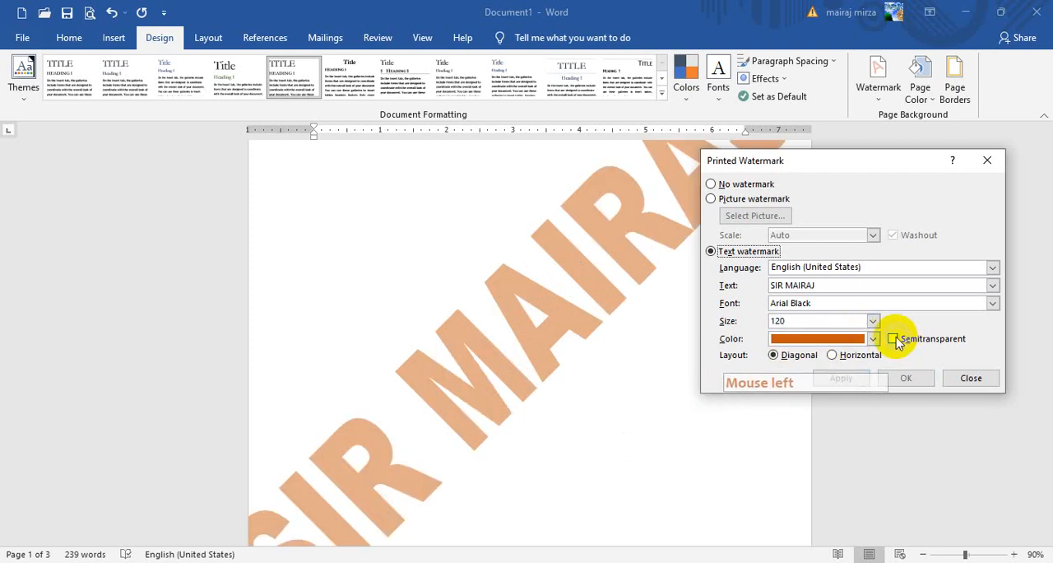
- Apply size 96 to the text watermark and close the watermark settings
click(872, 324)
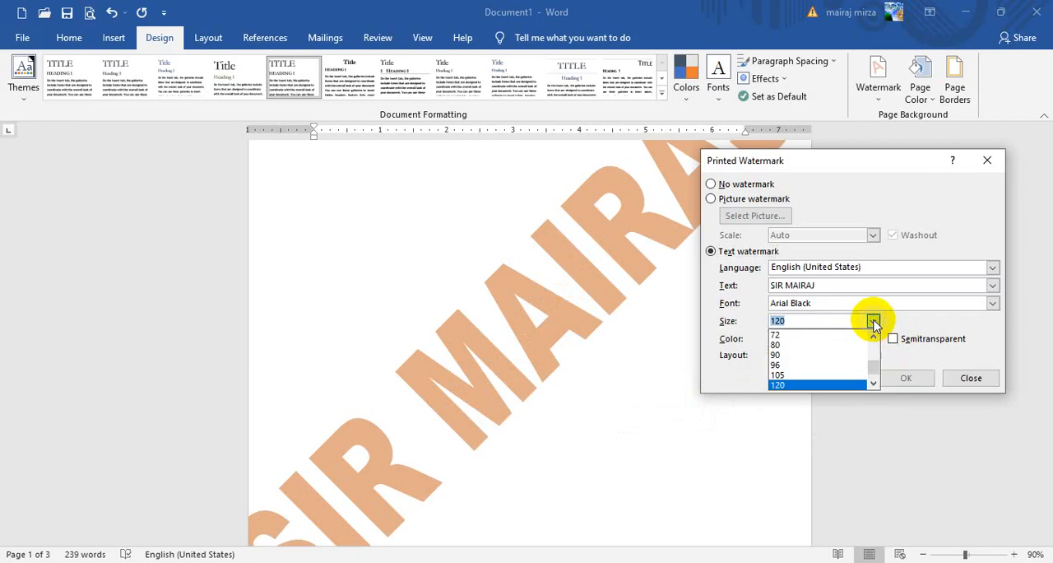
click(829, 366)
click(817, 380)
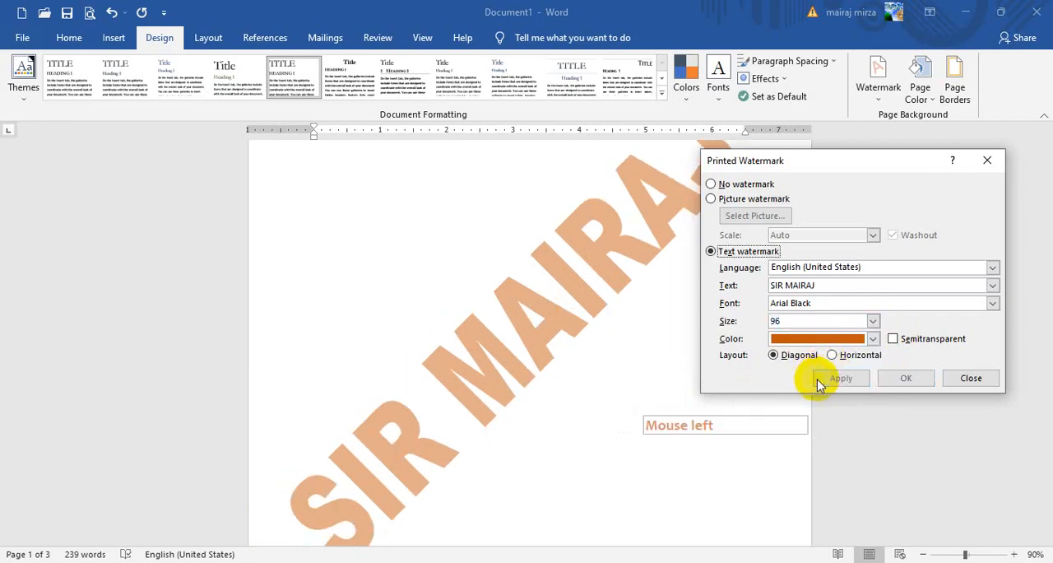
click(949, 379)
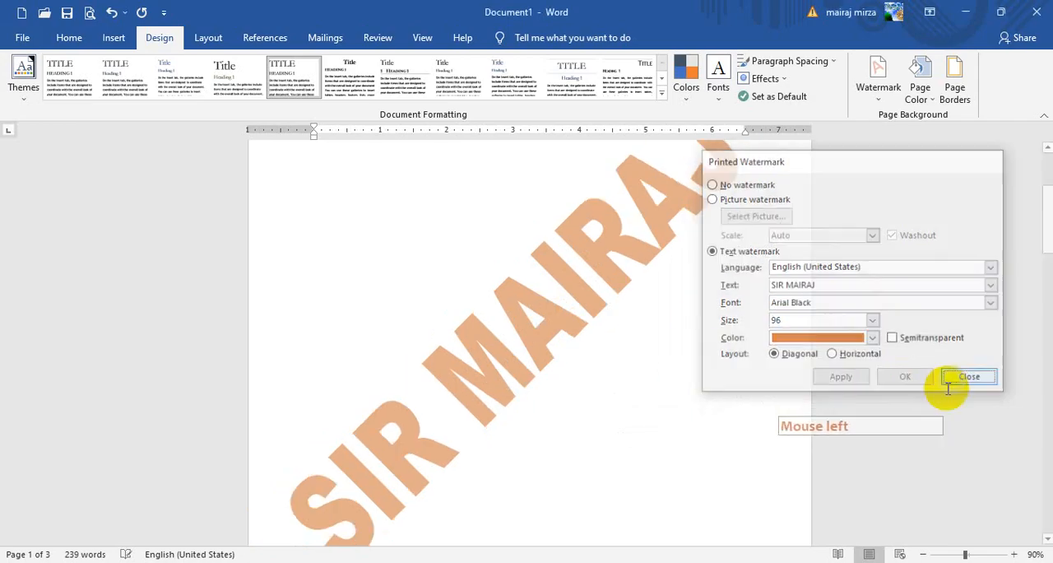
- Examine how the text watermark looks across the document's pages at a smaller zoom
click(922, 553)
click(922, 554)
click(922, 554)
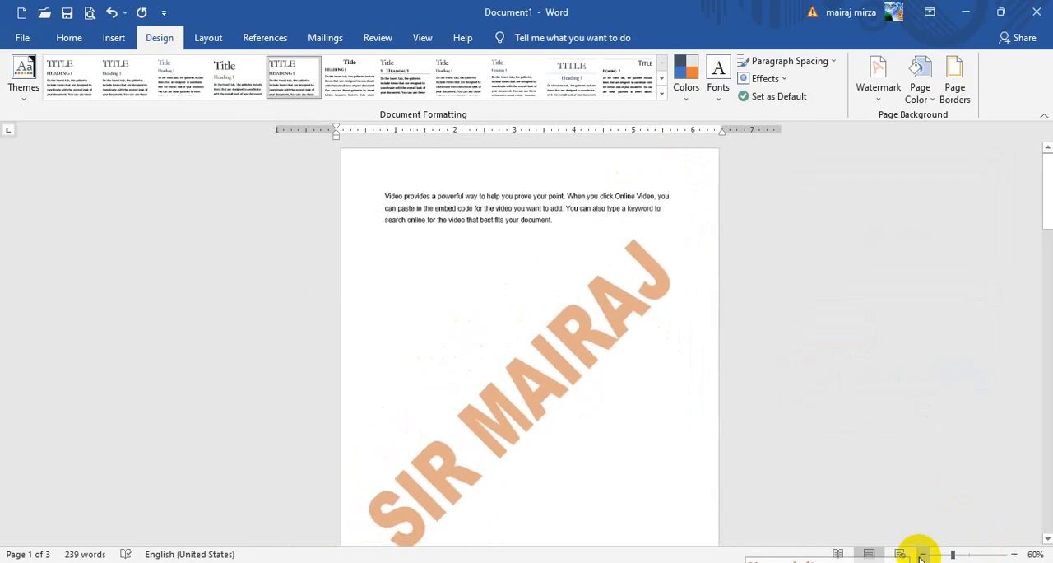
click(1052, 248)
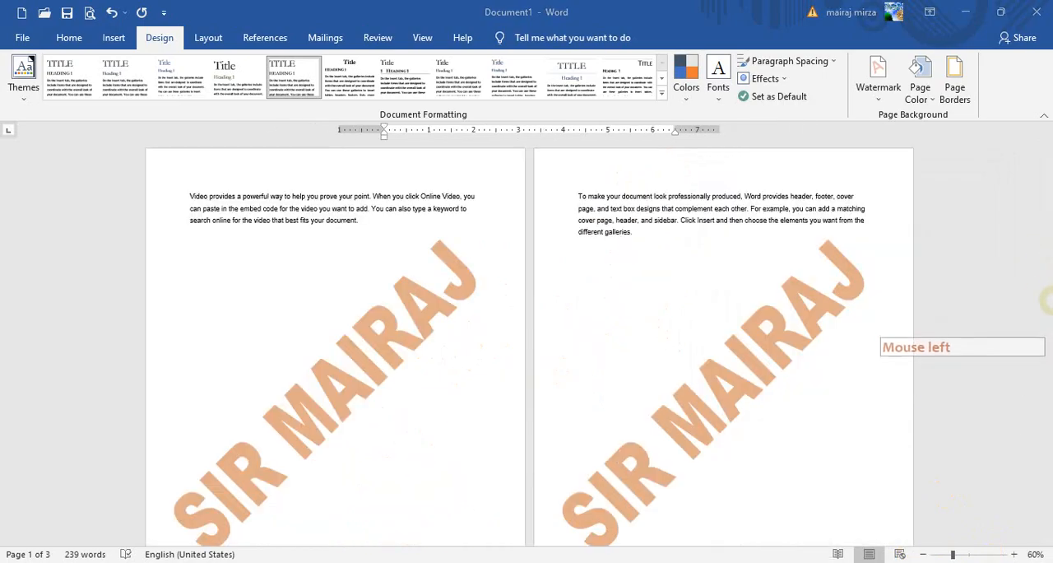
scroll(965, 362, down, 5)
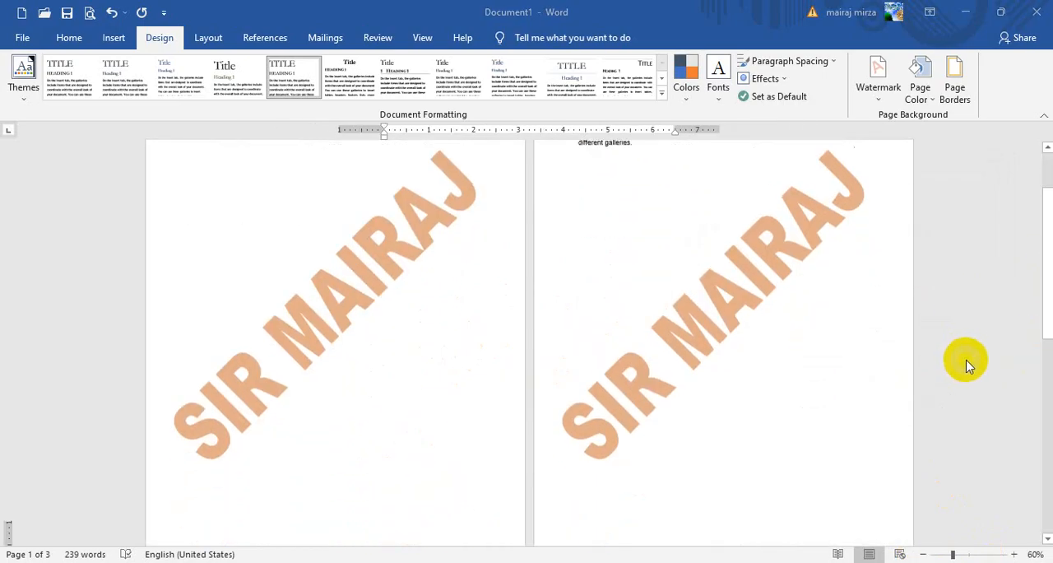
scroll(968, 367, up, 3)
scroll(968, 366, up, 2)
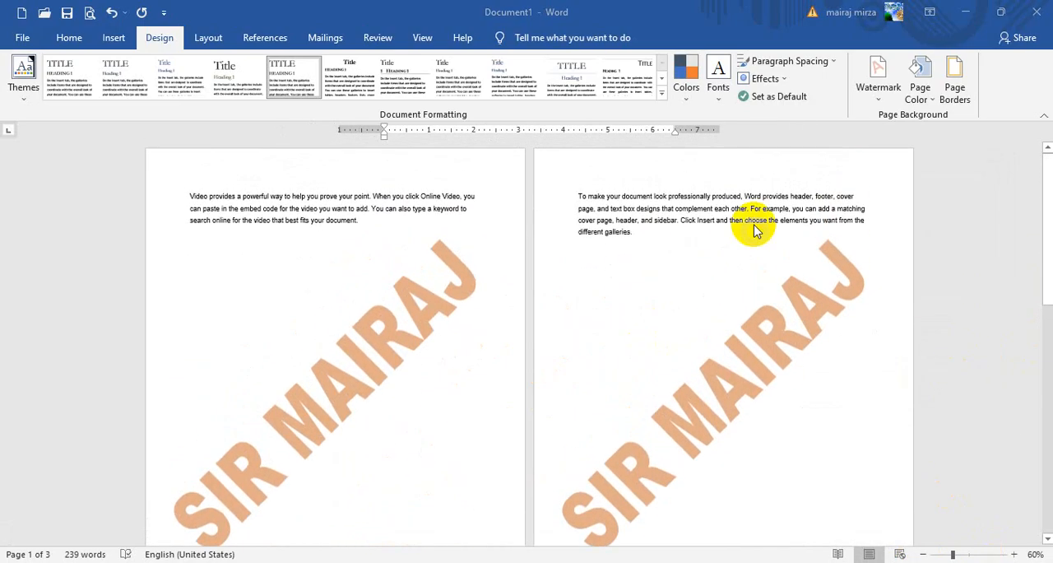
click(1015, 555)
click(1015, 555)
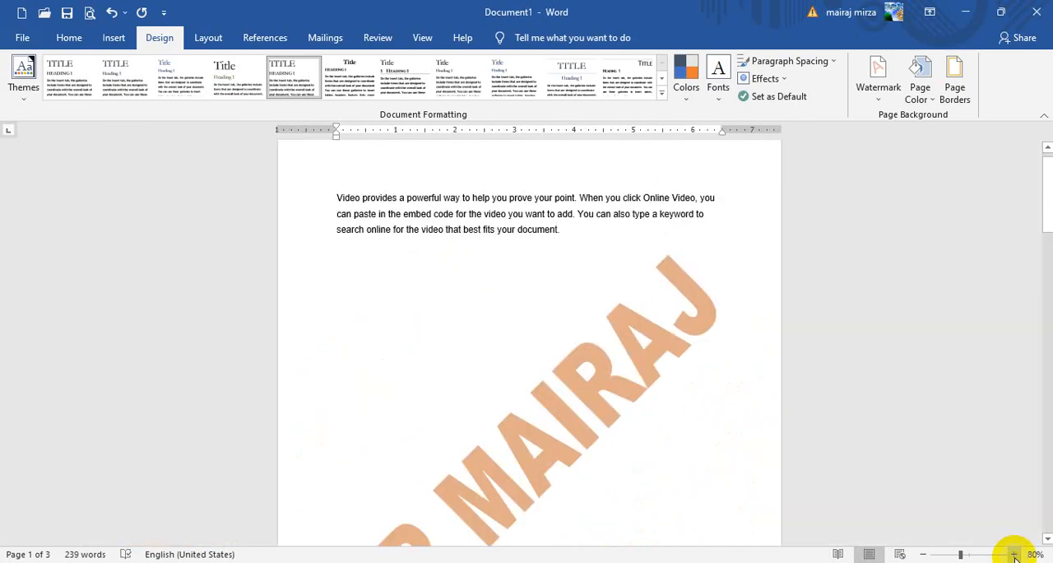
scroll(867, 285, down, 3)
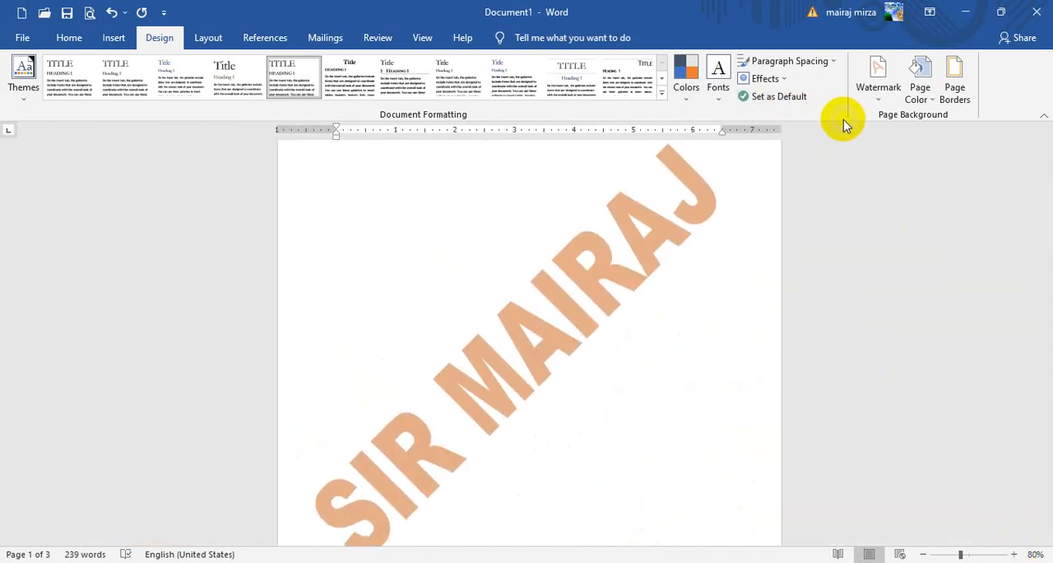
- Change the custom text watermark's color to a dark blue theme color and apply it
click(878, 97)
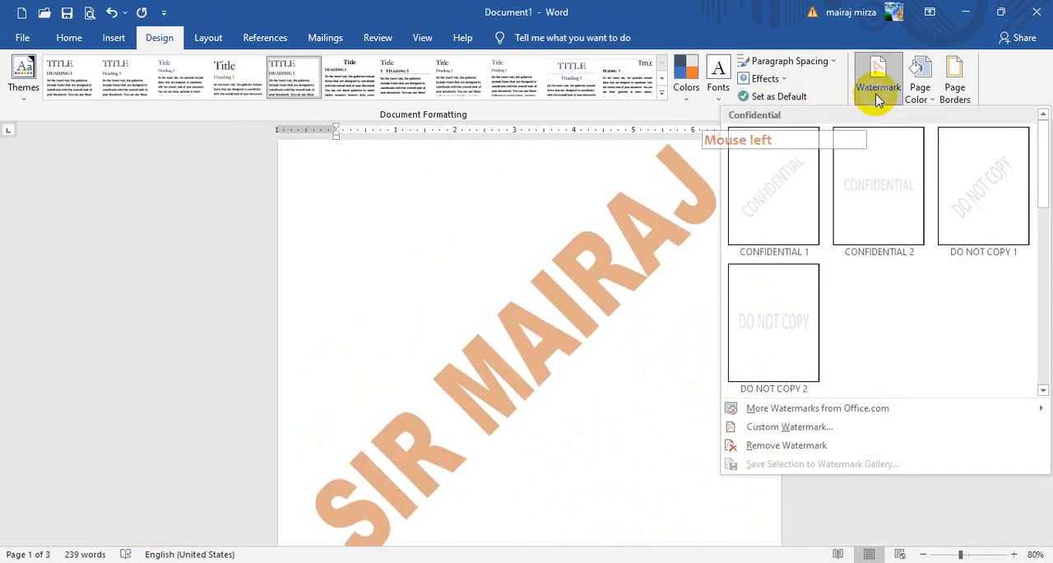
click(786, 427)
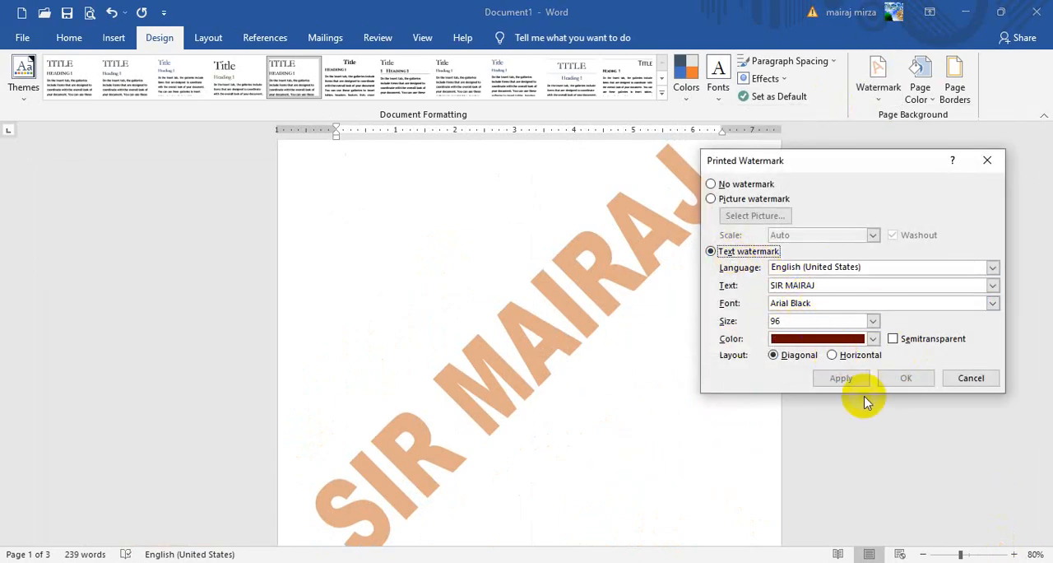
click(874, 339)
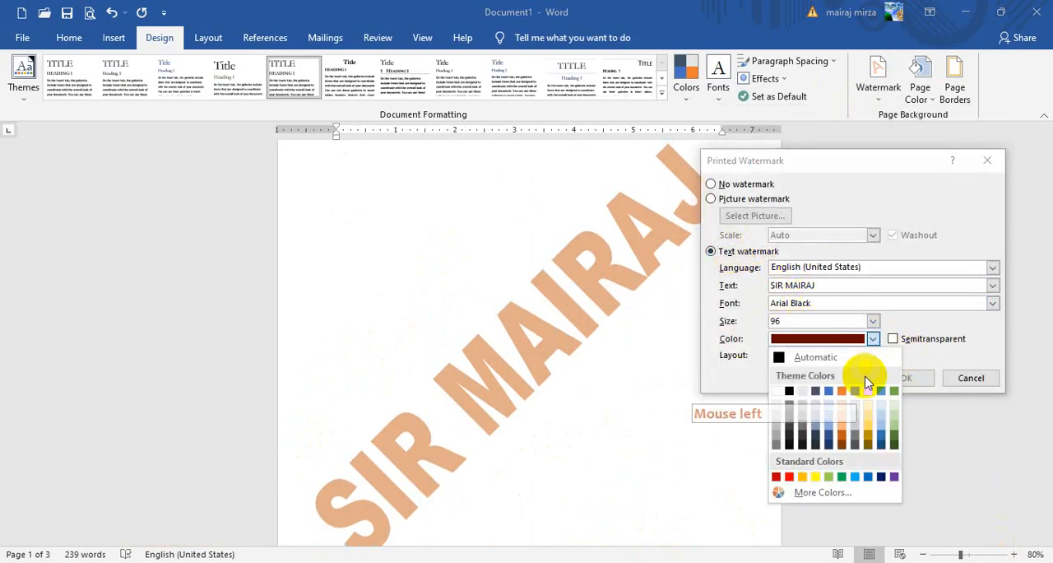
click(887, 438)
click(827, 383)
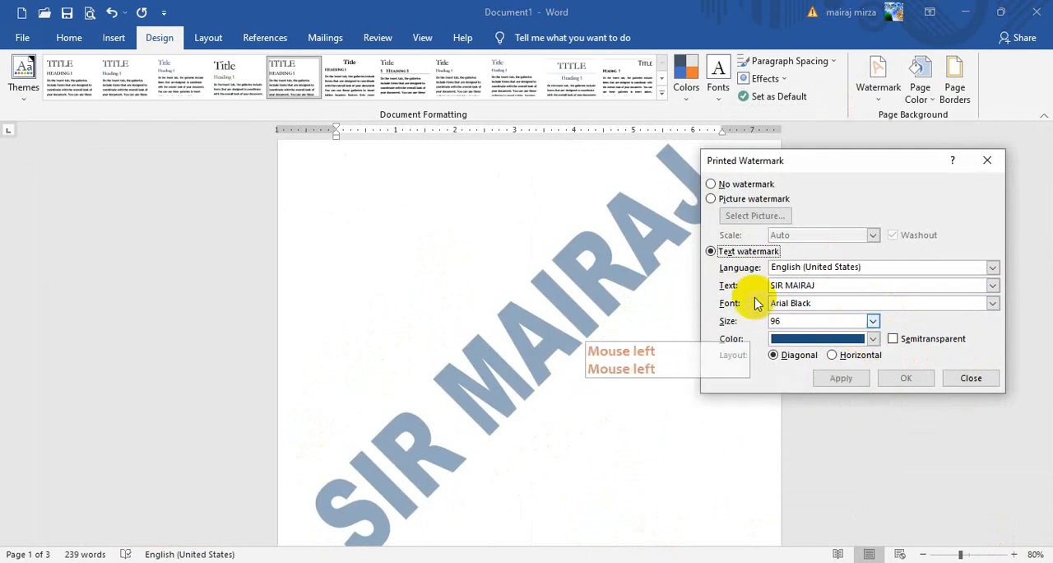
- Remove the text watermark with the No watermark option and return to the beginning of the document
click(735, 185)
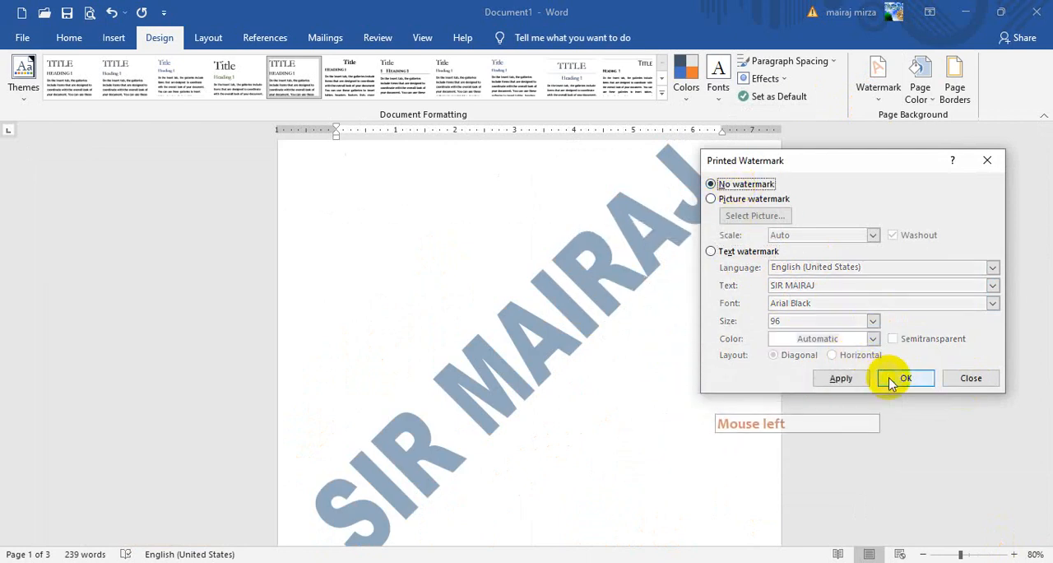
click(841, 379)
click(971, 378)
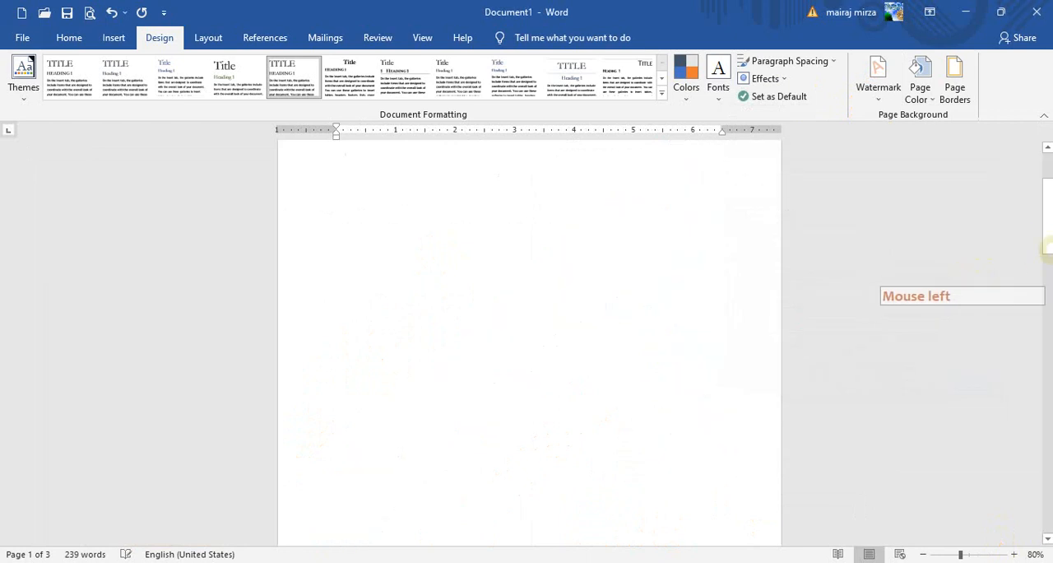
drag(1046, 233, 1045, 103)
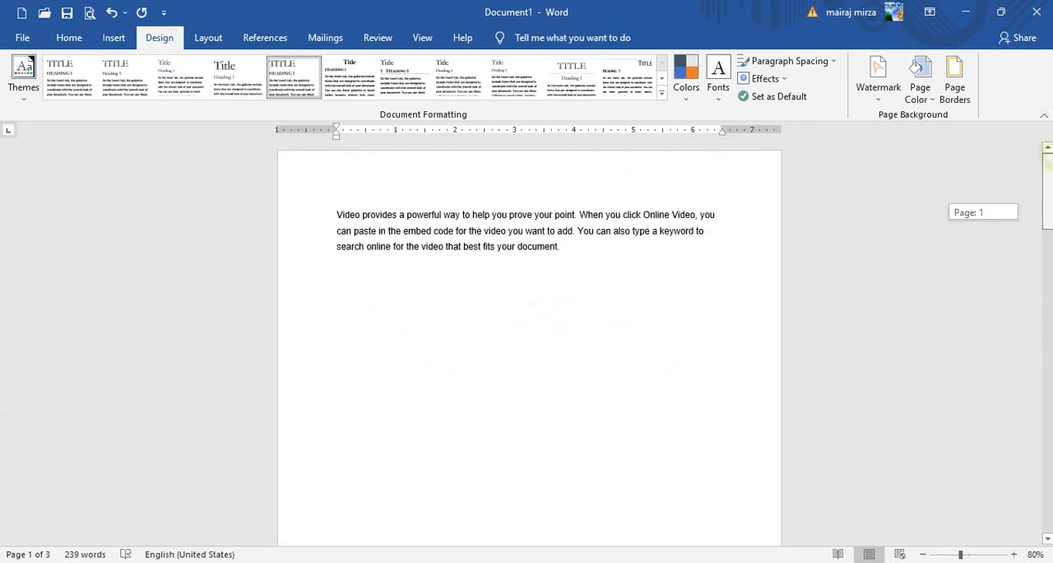
drag(1051, 171, 1049, 167)
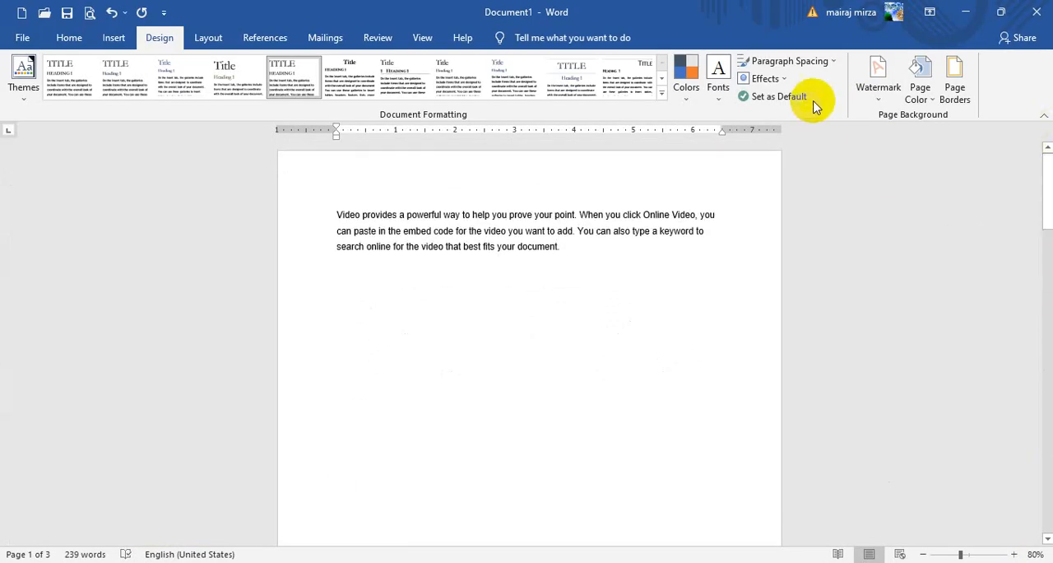
- Set the custom watermark type to Picture watermark and choose to insert the picture from a file
click(877, 91)
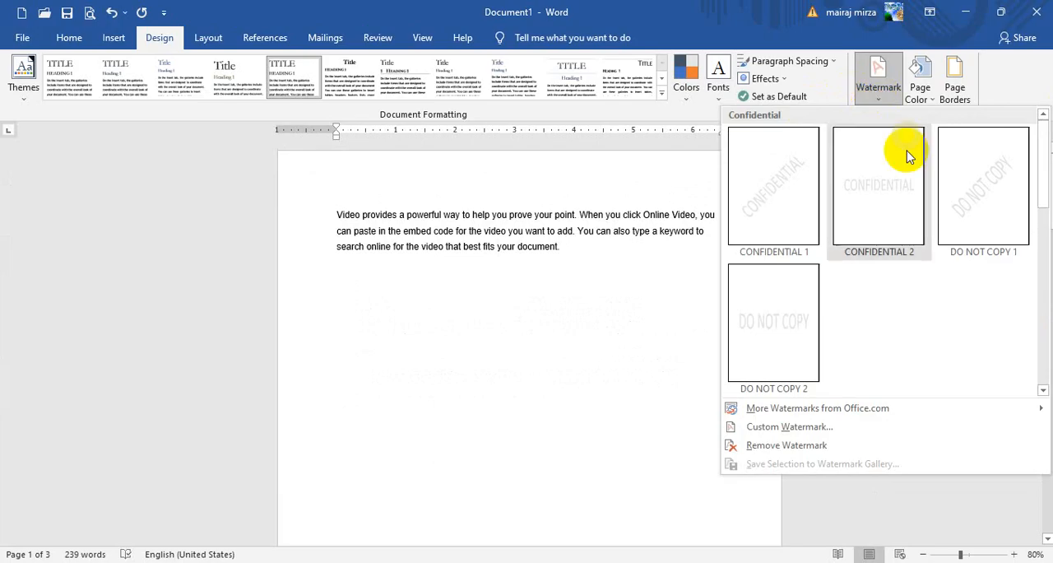
click(788, 426)
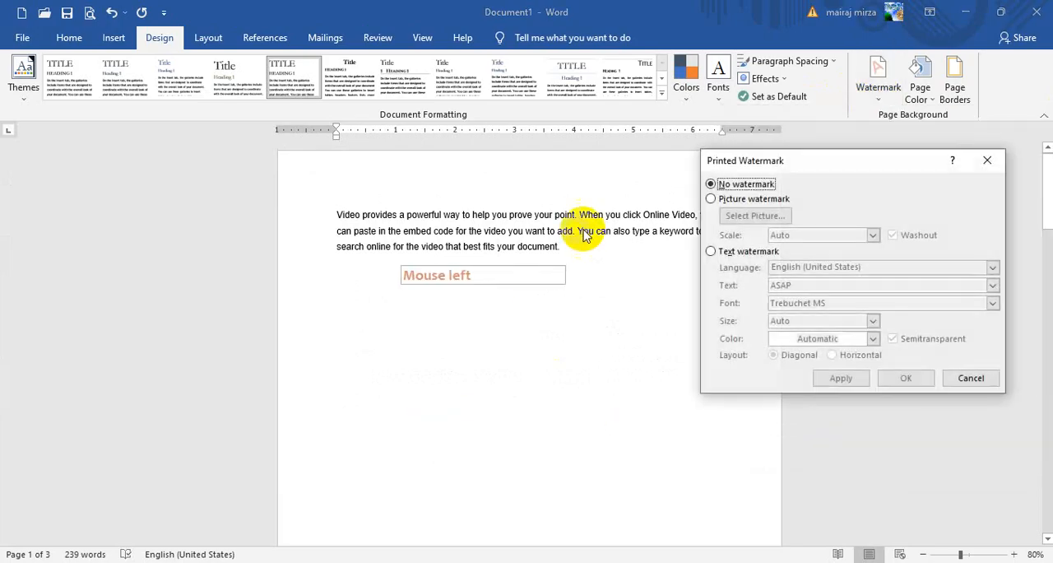
click(711, 199)
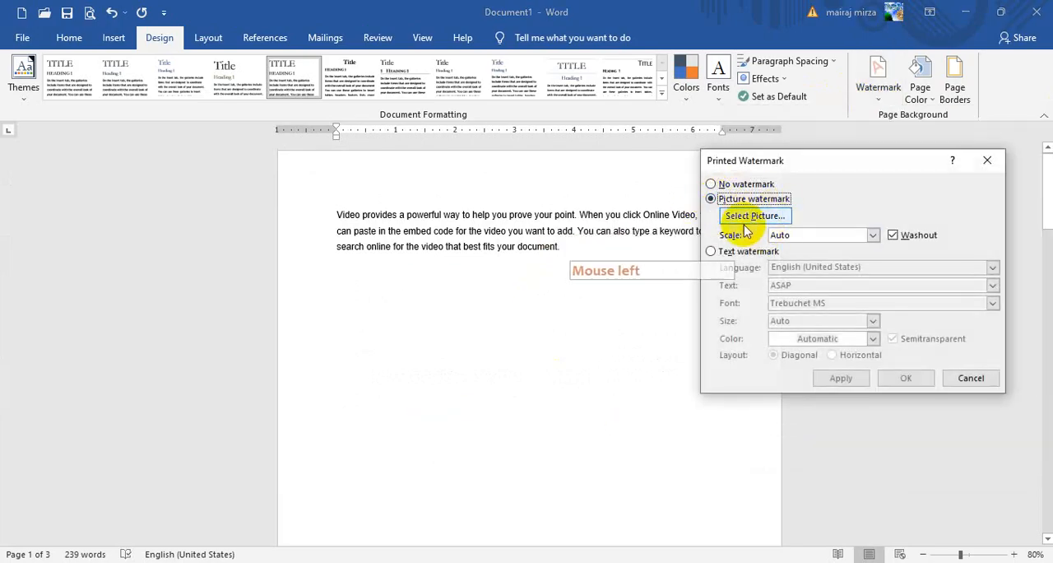
click(740, 222)
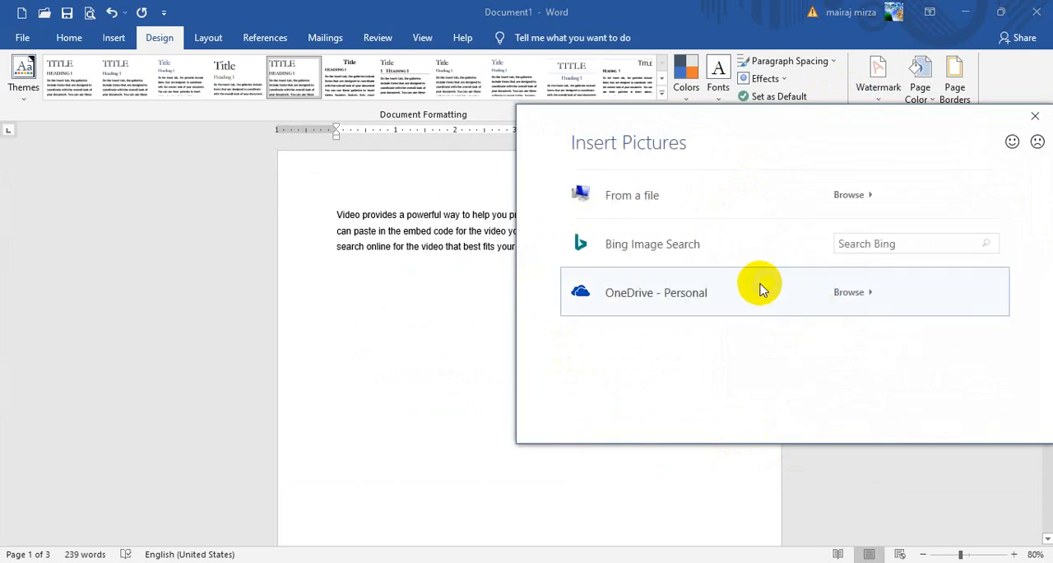
click(672, 207)
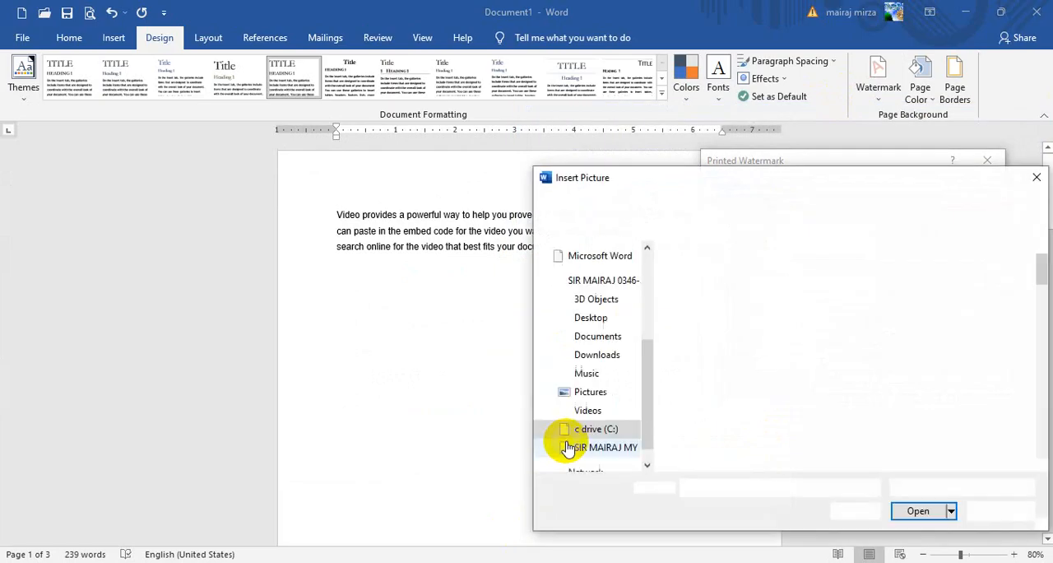
- Insert the picture ending in "TEACHER The Best Computer Teach.jpg" from the Pictures folder, apply it as the watermark and review the page
drag(872, 183, 754, 146)
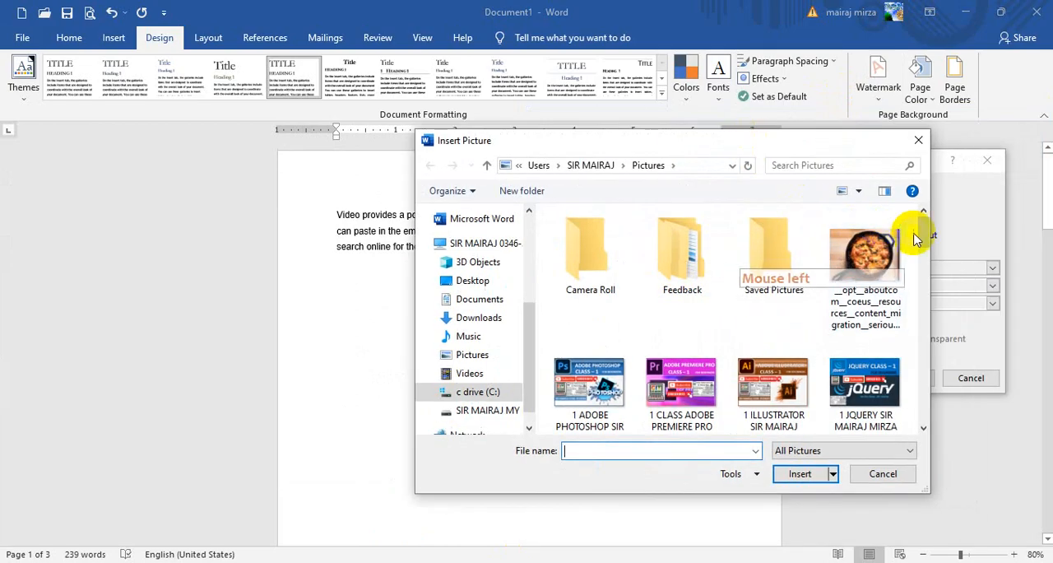
drag(927, 238, 942, 374)
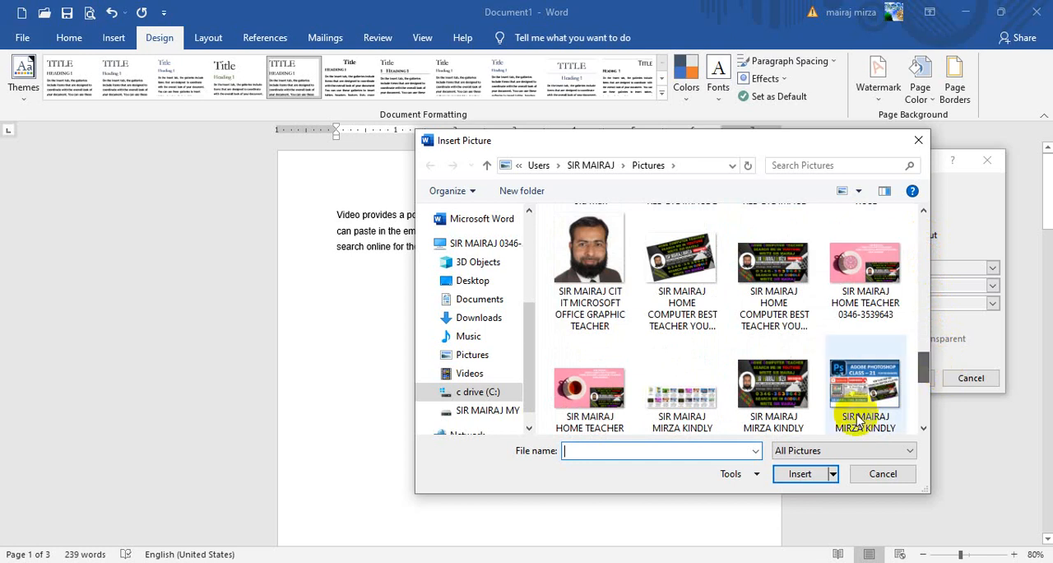
click(773, 390)
click(802, 476)
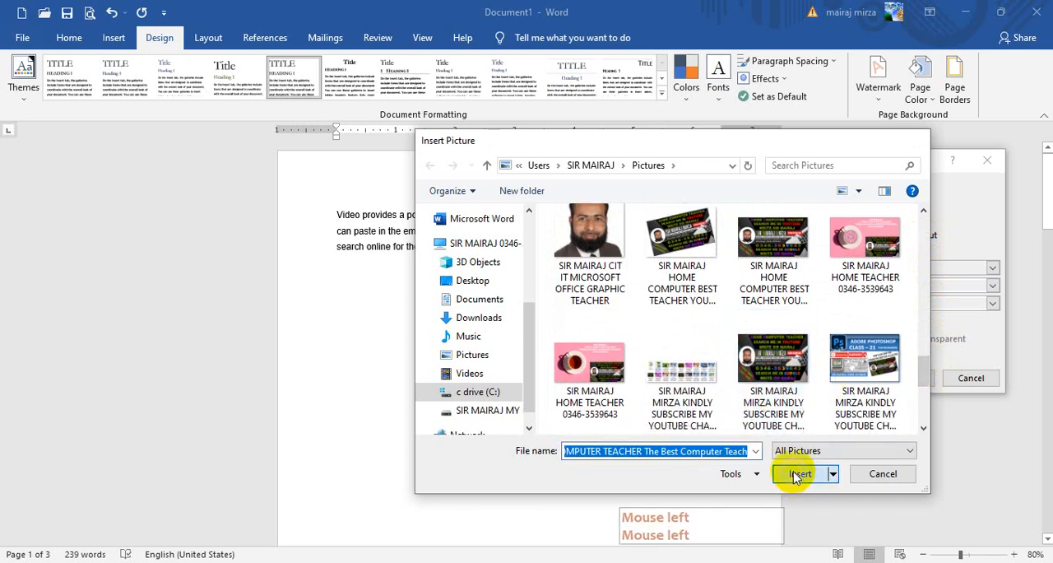
click(823, 377)
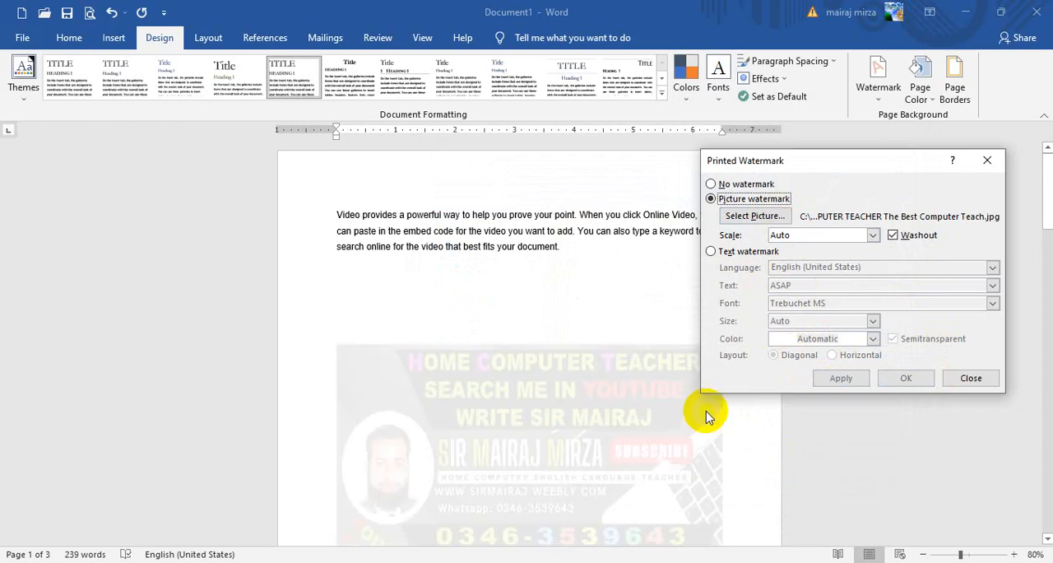
drag(816, 156, 828, 181)
click(980, 403)
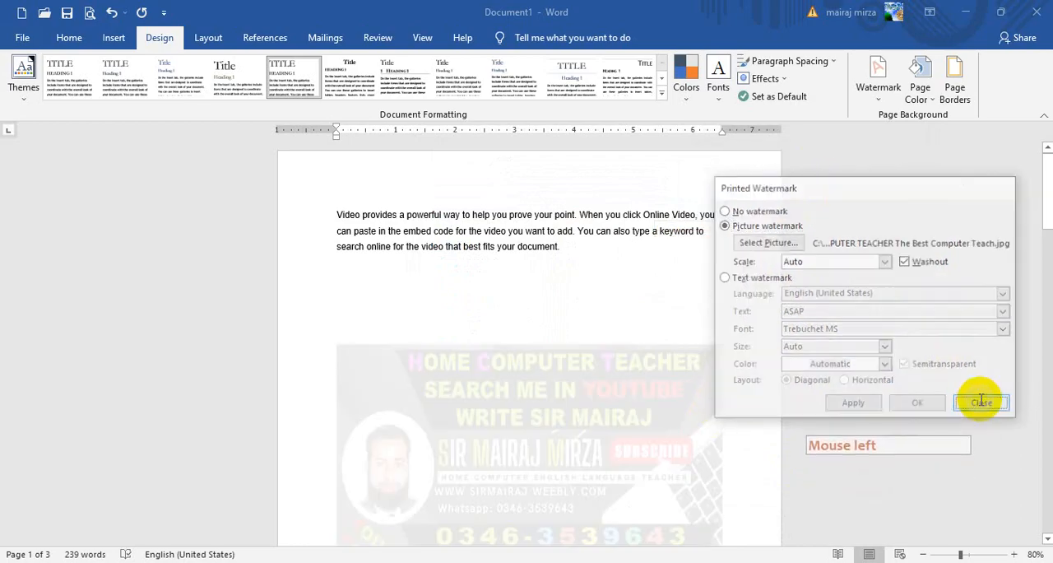
scroll(896, 408, down, 2)
scroll(897, 408, down, 2)
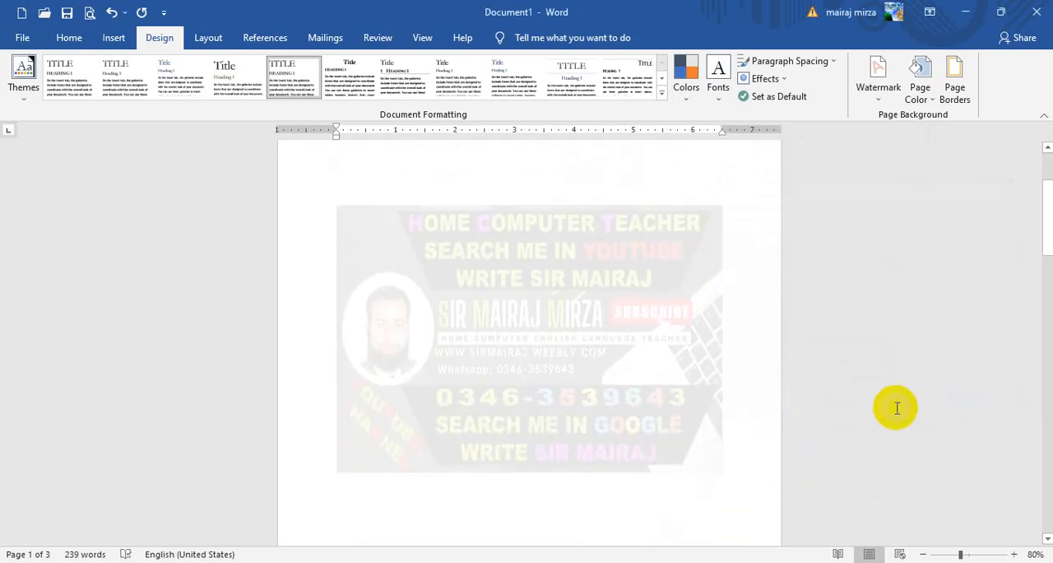
- Turn off Washout for the picture watermark and apply it, and re-enable Washout and apply again
click(872, 94)
click(773, 428)
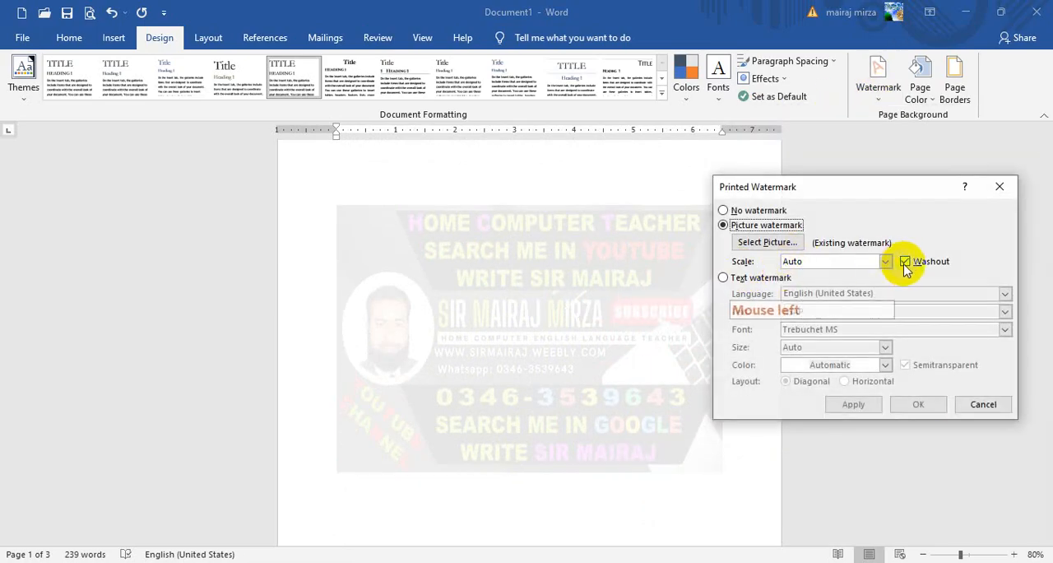
click(853, 404)
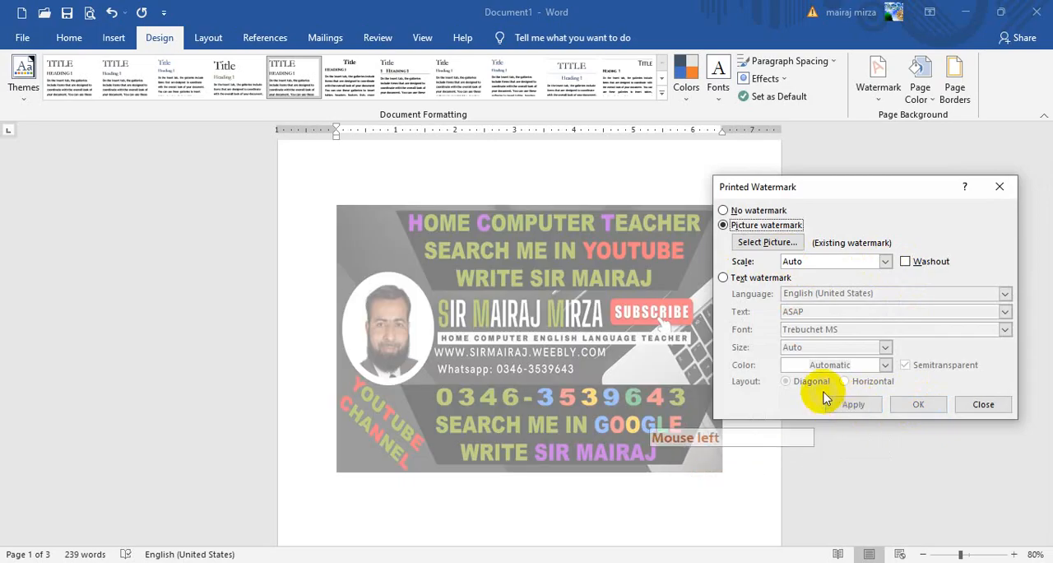
click(906, 261)
click(856, 404)
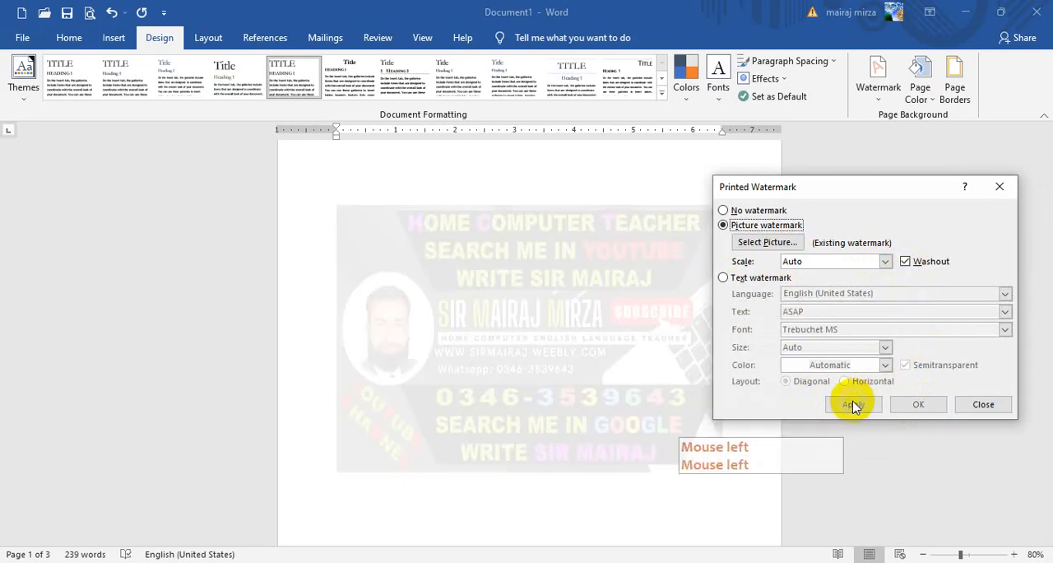
- Scale the picture watermark to 200% and apply it, and reduce the scale to 100% and apply again
click(888, 264)
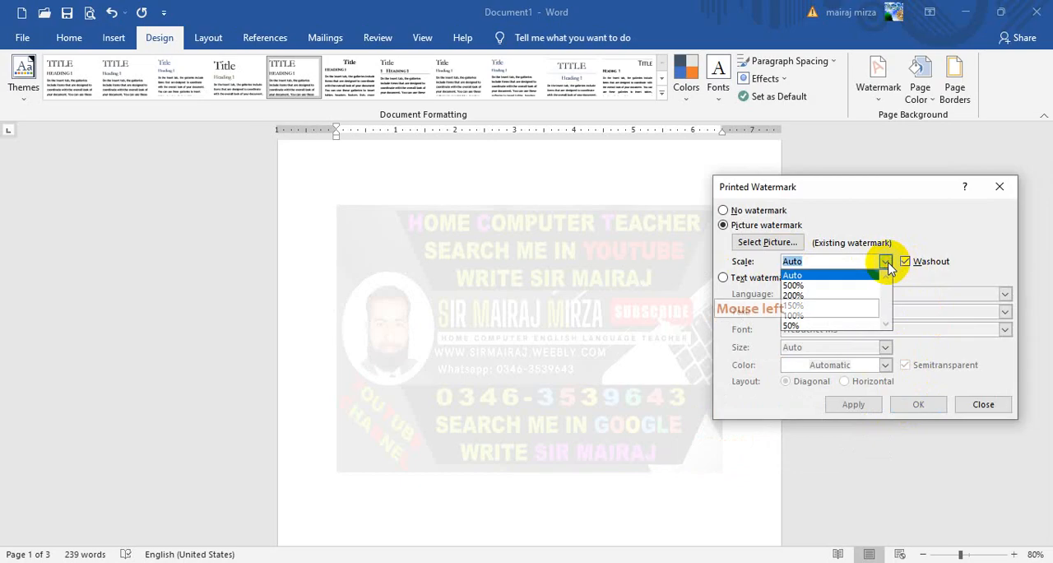
click(823, 296)
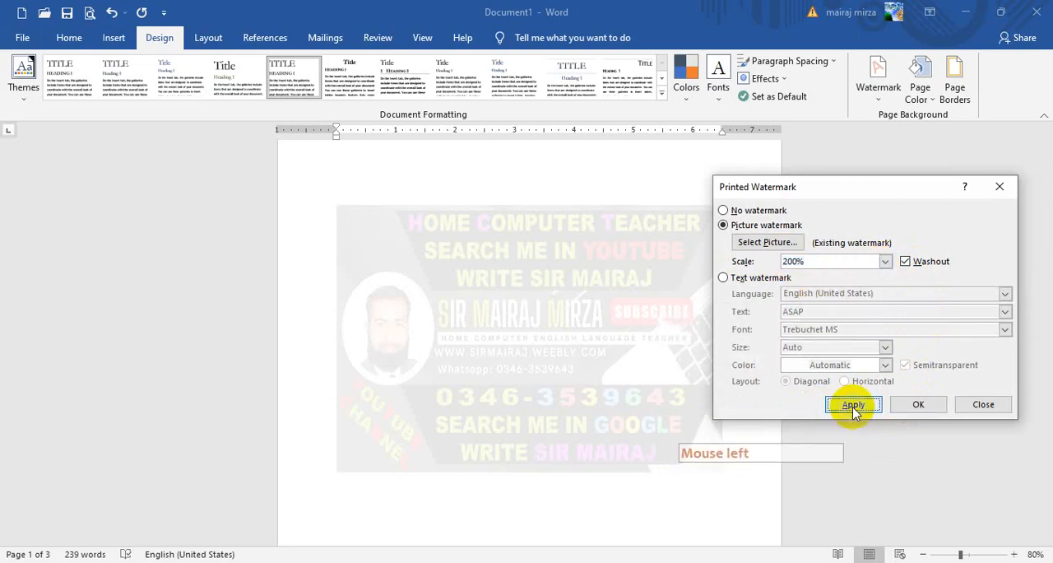
click(853, 404)
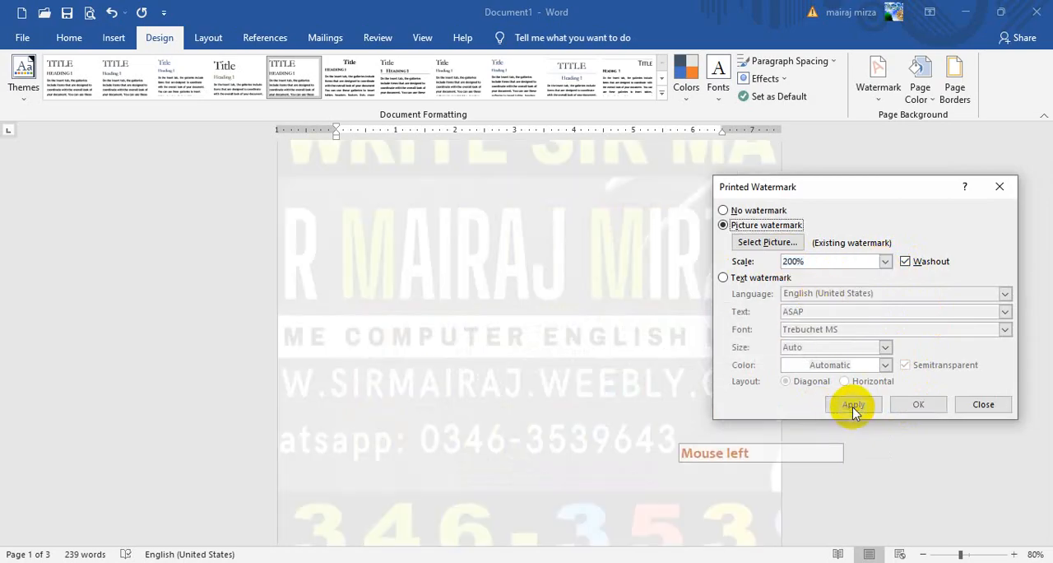
click(885, 261)
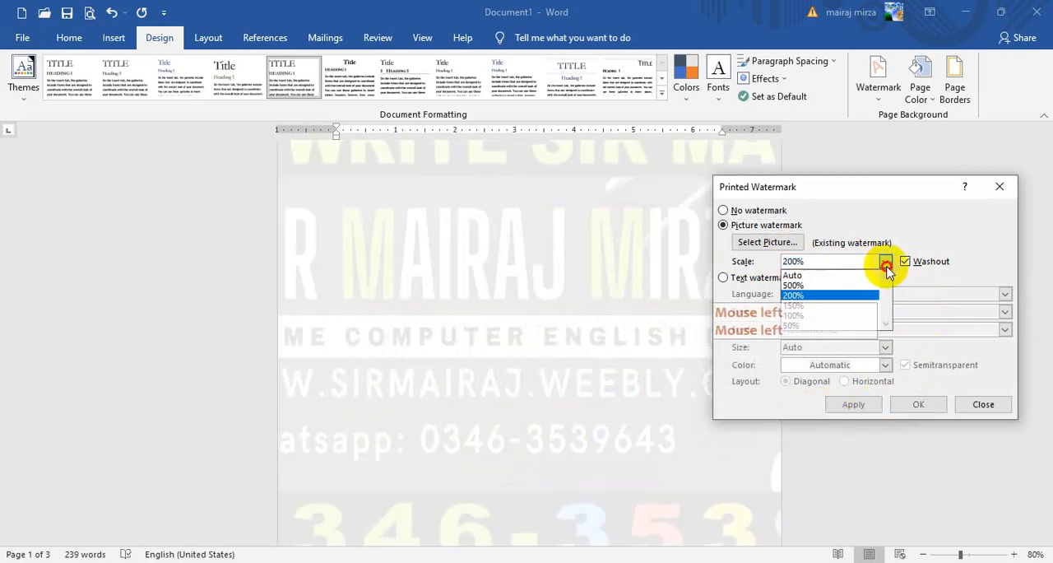
click(850, 315)
click(854, 404)
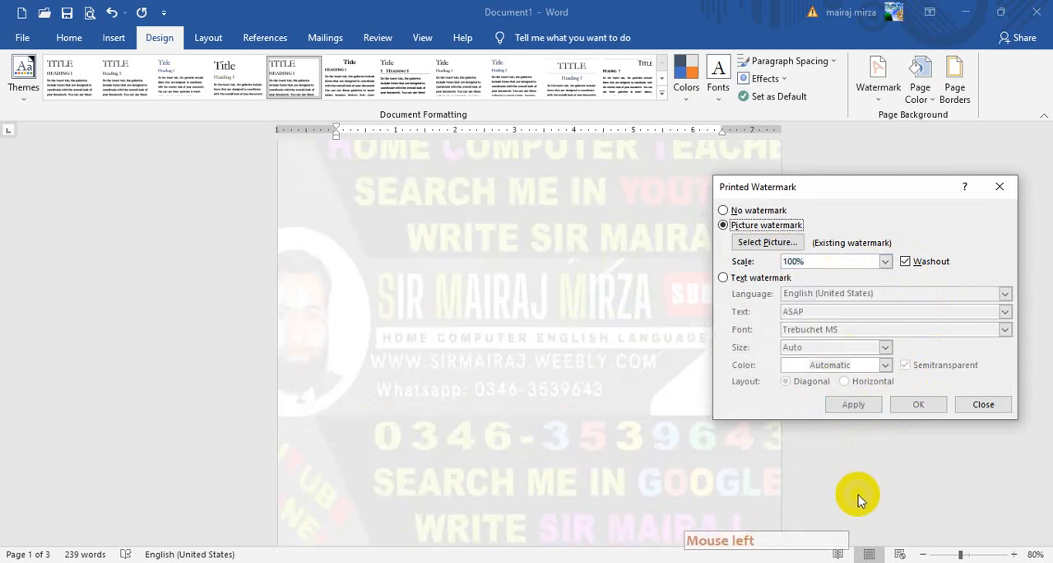
- Apply a 50% scale to the picture watermark, return the scale to Auto, apply it and leave the watermark settings
click(885, 261)
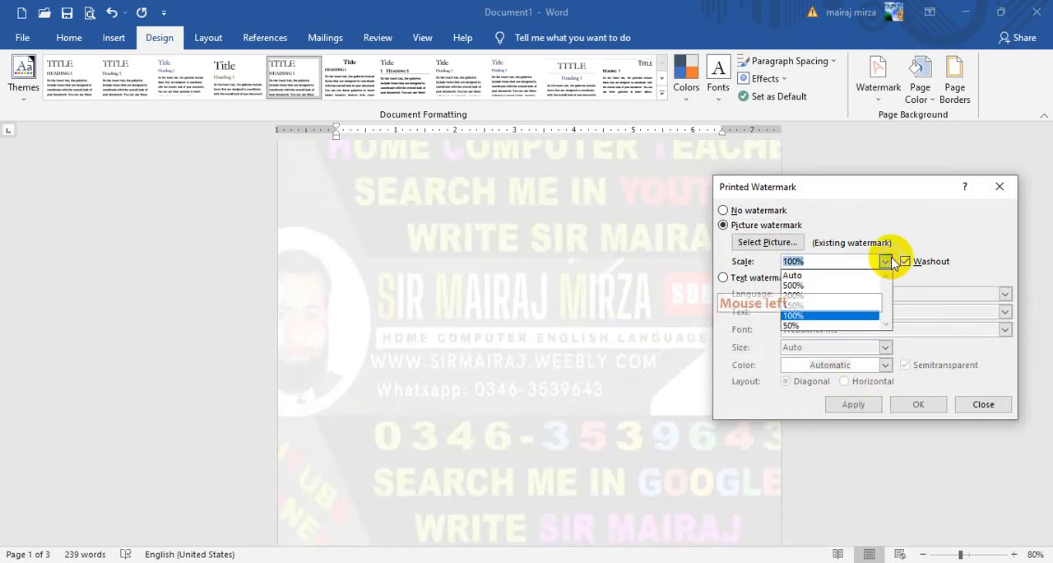
click(833, 325)
click(854, 404)
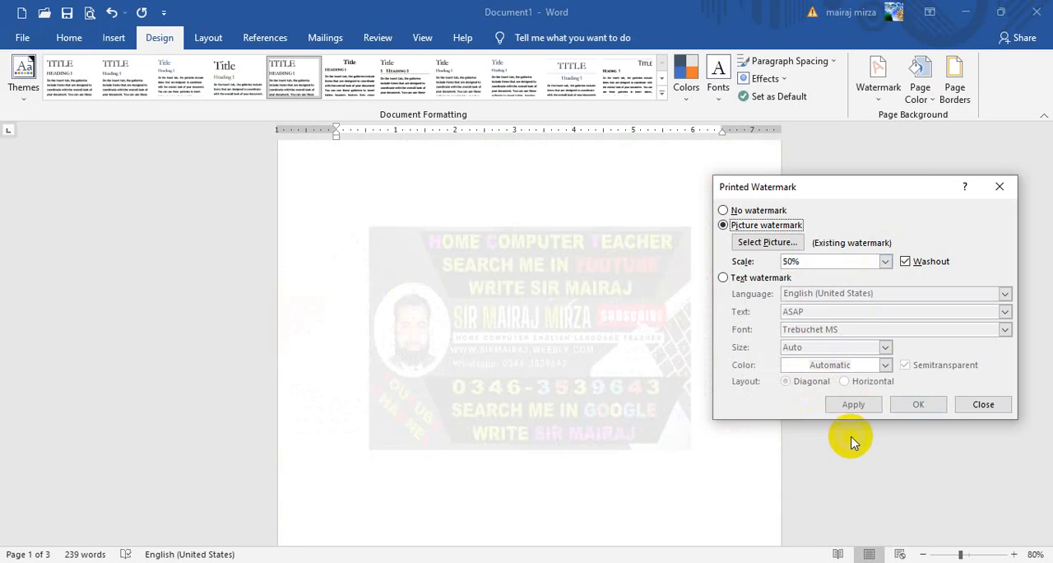
click(886, 261)
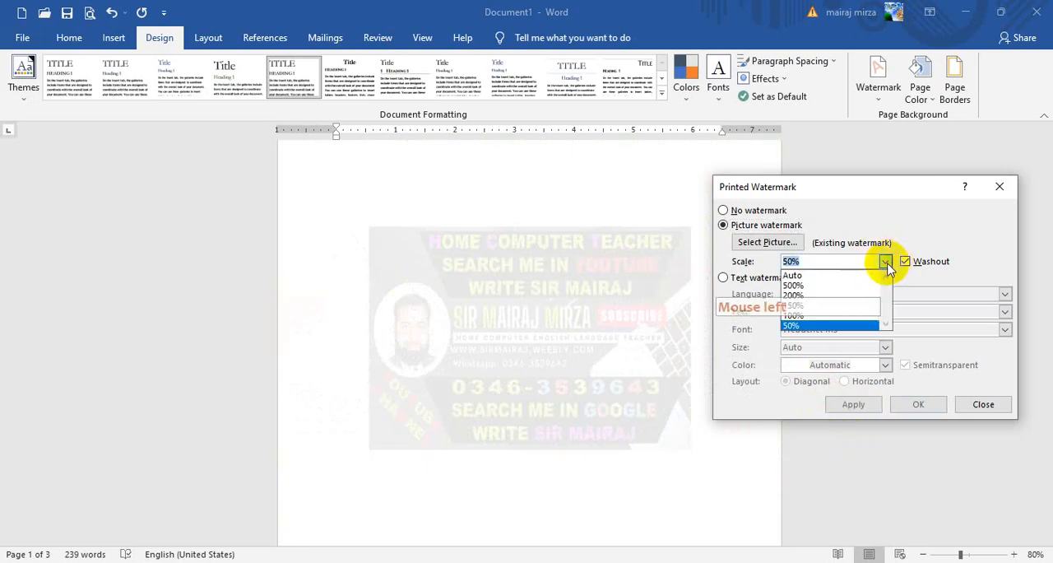
click(836, 277)
click(855, 404)
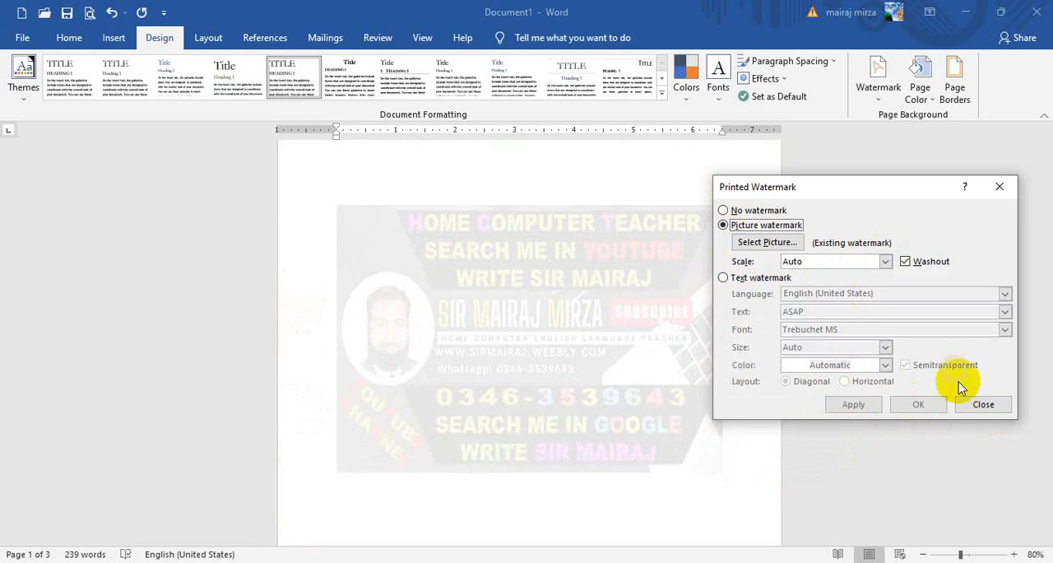
click(984, 407)
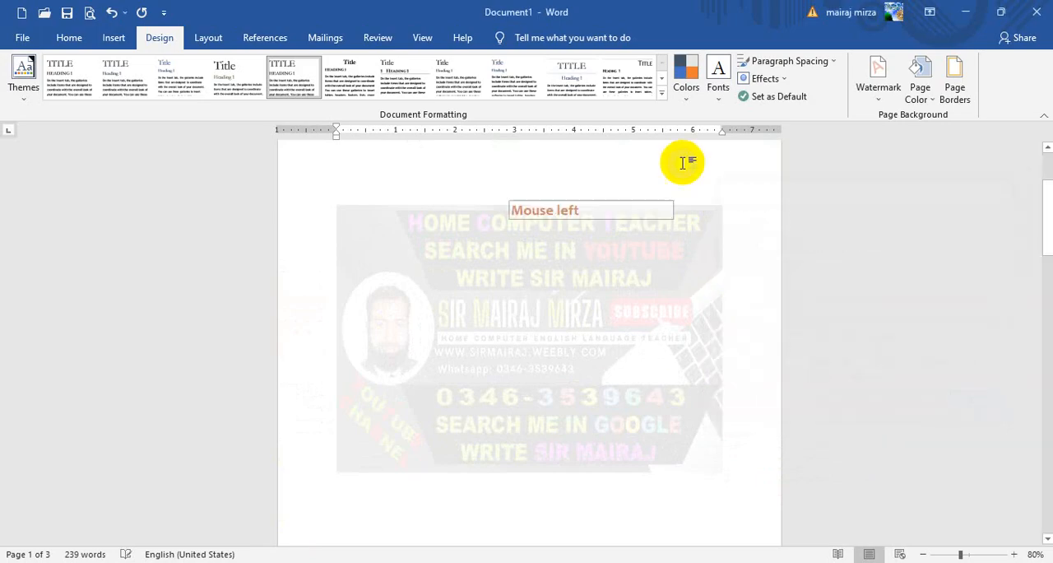
- Remove the picture watermark from the document and return to the beginning of the first paragraph
click(880, 86)
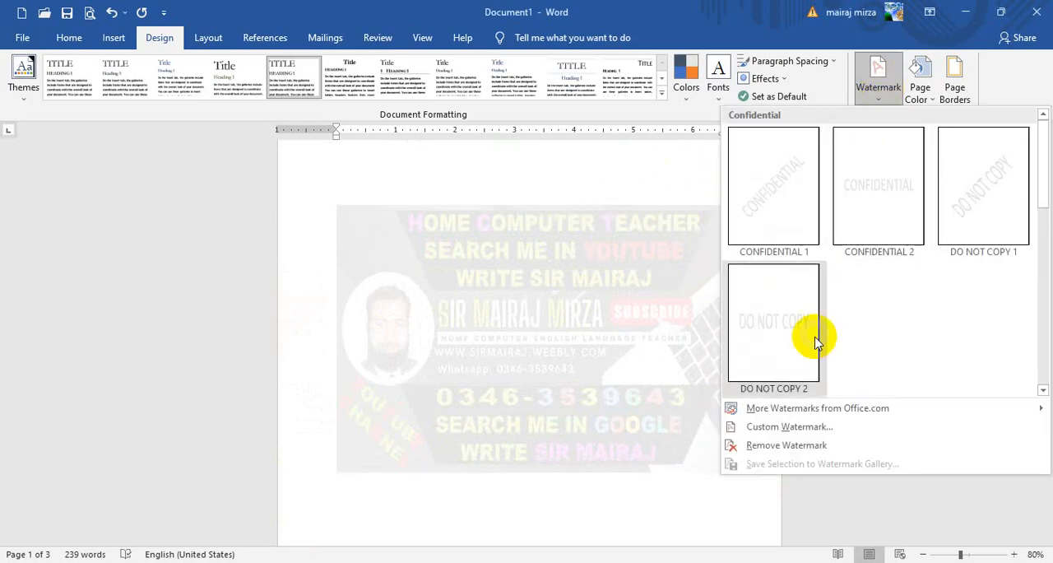
click(807, 446)
click(415, 231)
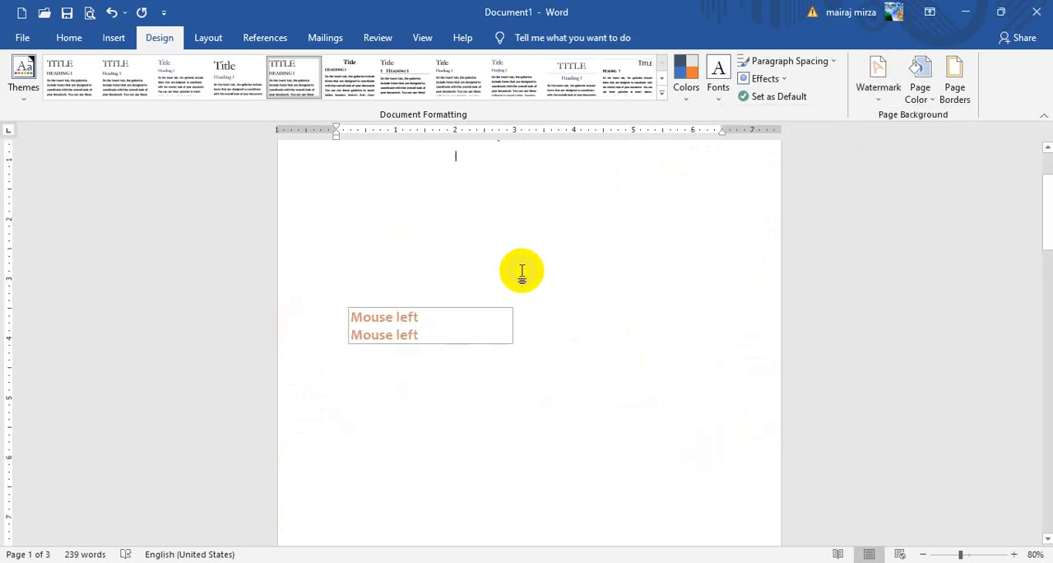
click(339, 214)
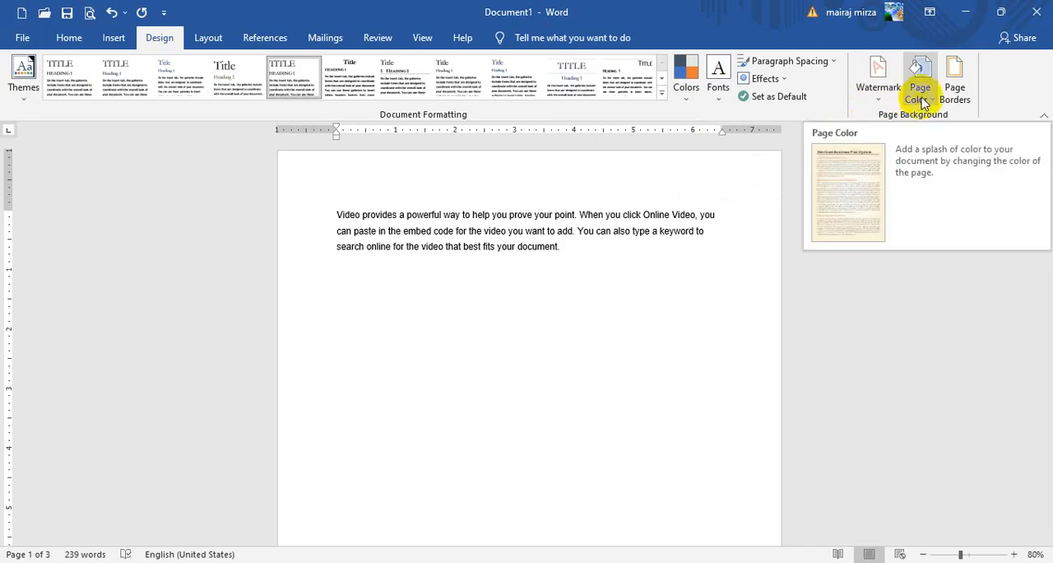
click(883, 97)
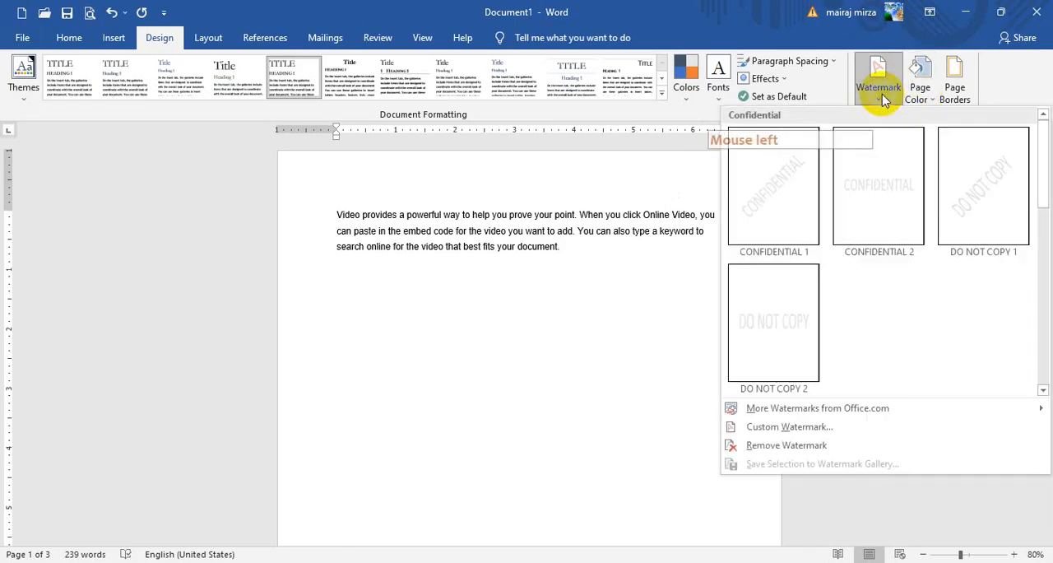
click(880, 92)
click(579, 265)
click(586, 288)
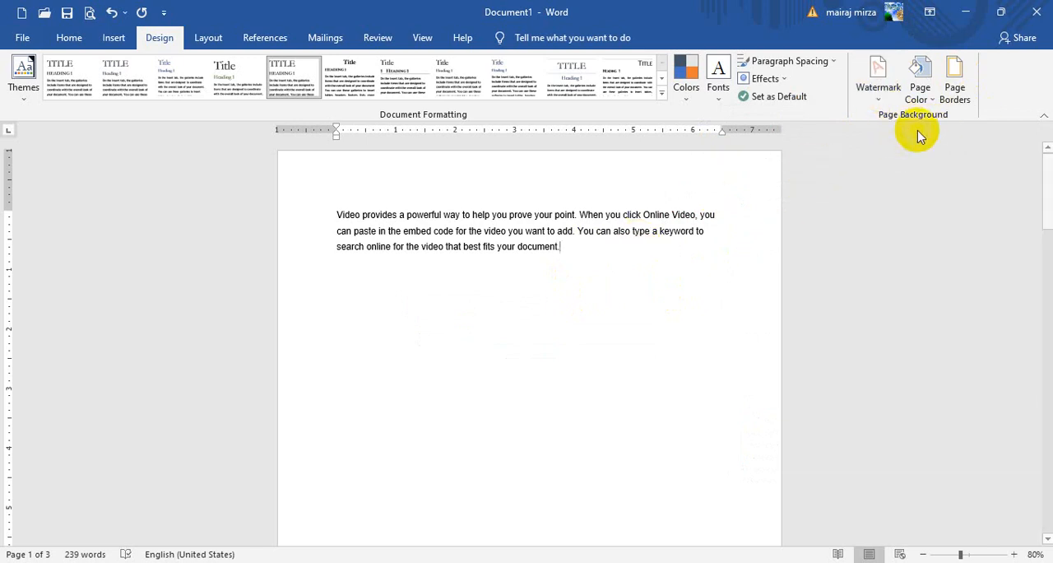
- Set the page color to the lightest blue theme shade and review it across the pages
click(921, 99)
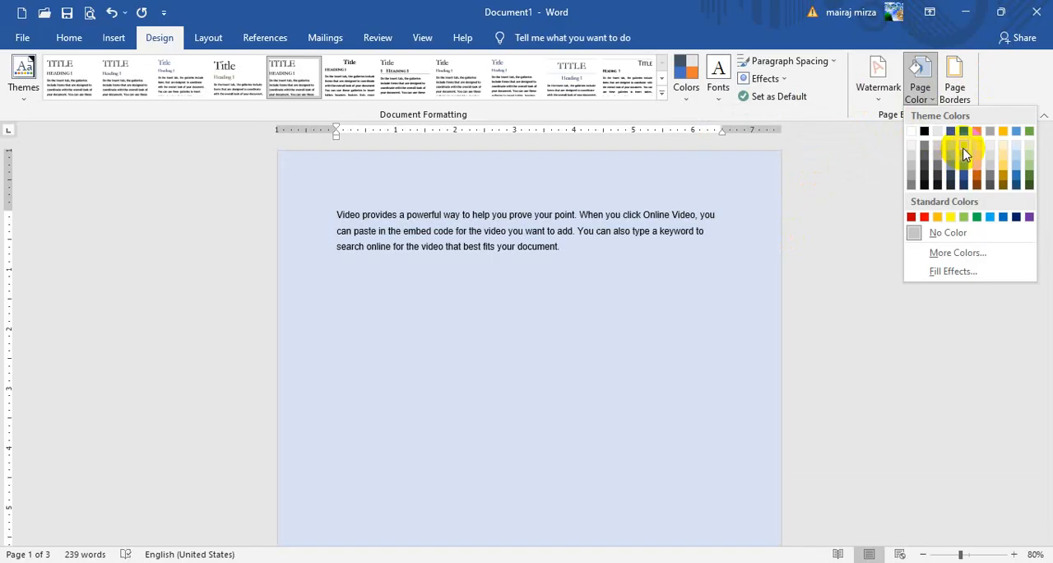
click(963, 152)
scroll(693, 281, down, 3)
scroll(694, 281, down, 4)
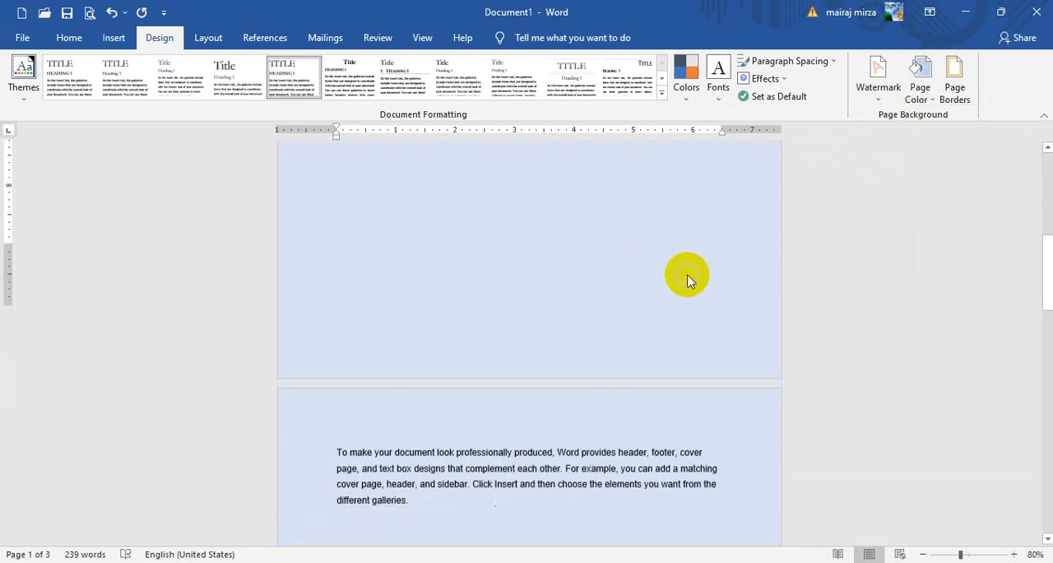
scroll(686, 273, up, 6)
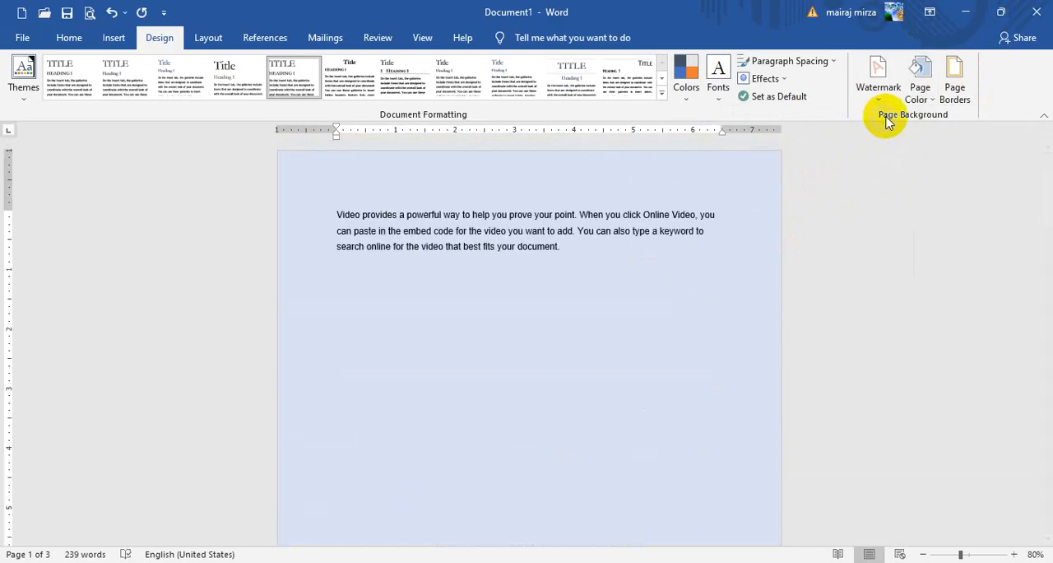
- Change the page color to a light green theme shade, replace it with standard yellow and review the pages
click(920, 86)
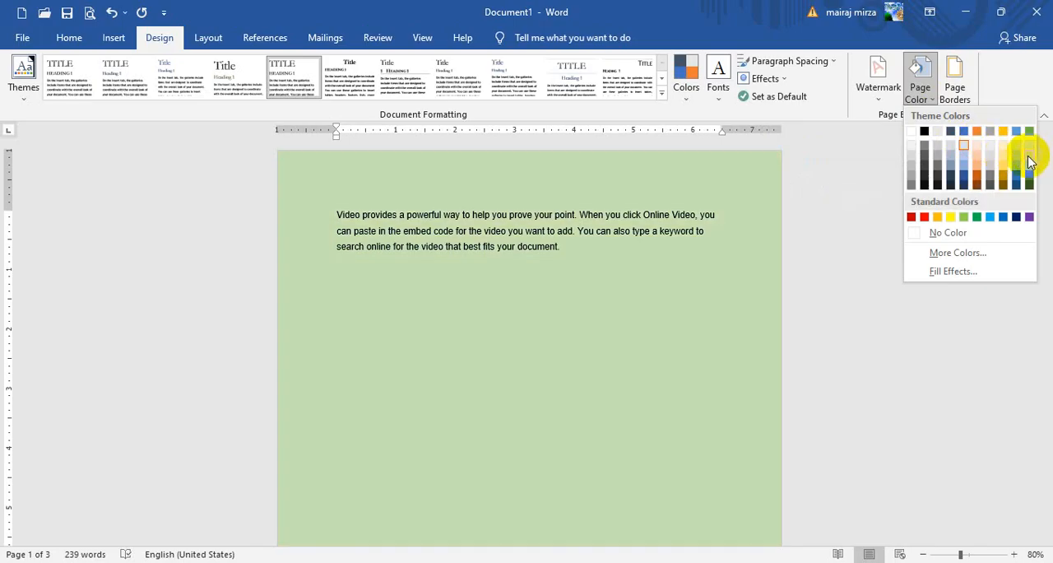
click(1029, 159)
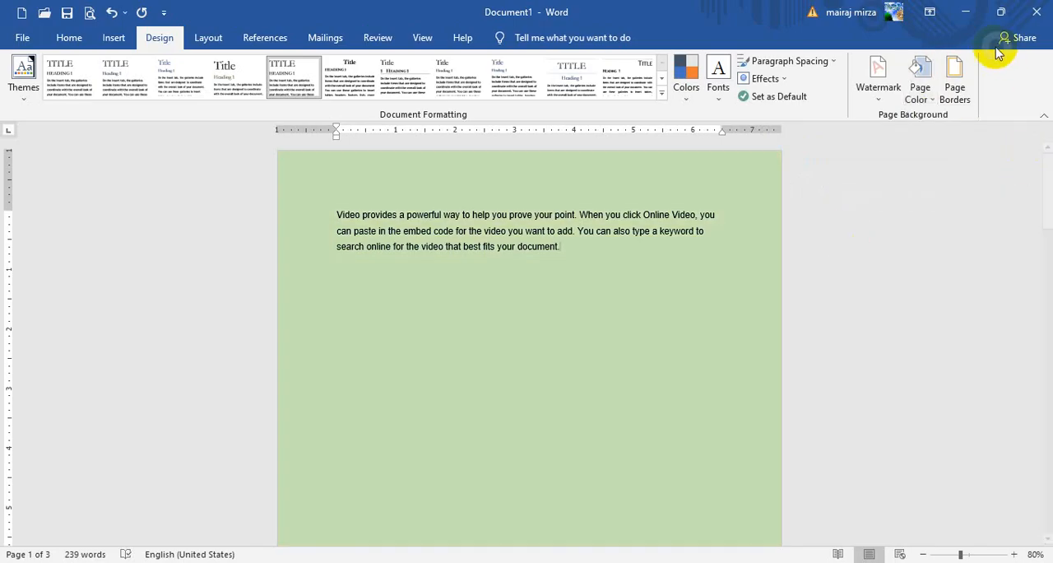
click(922, 87)
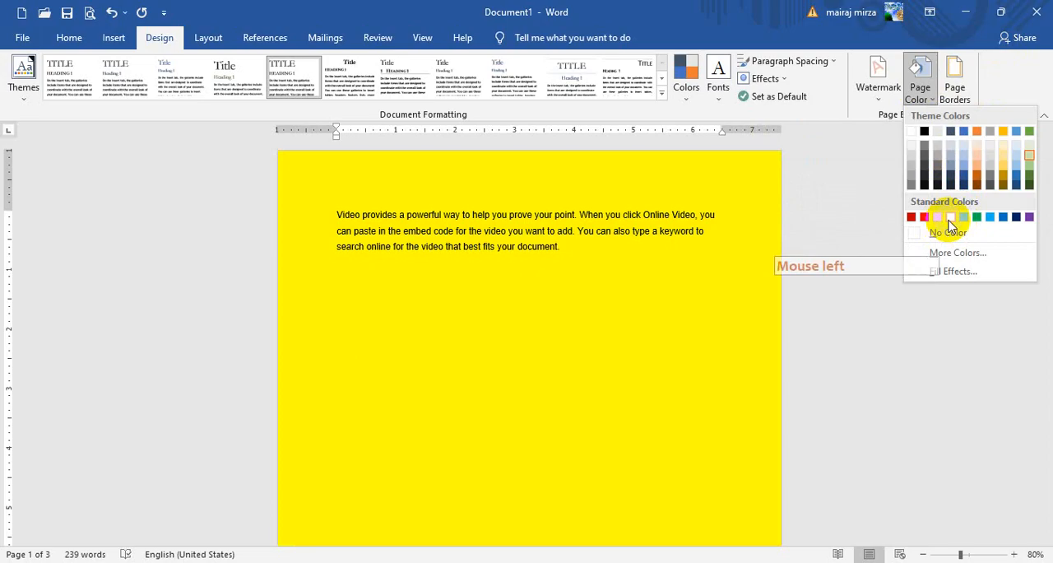
click(950, 219)
scroll(564, 252, down, 10)
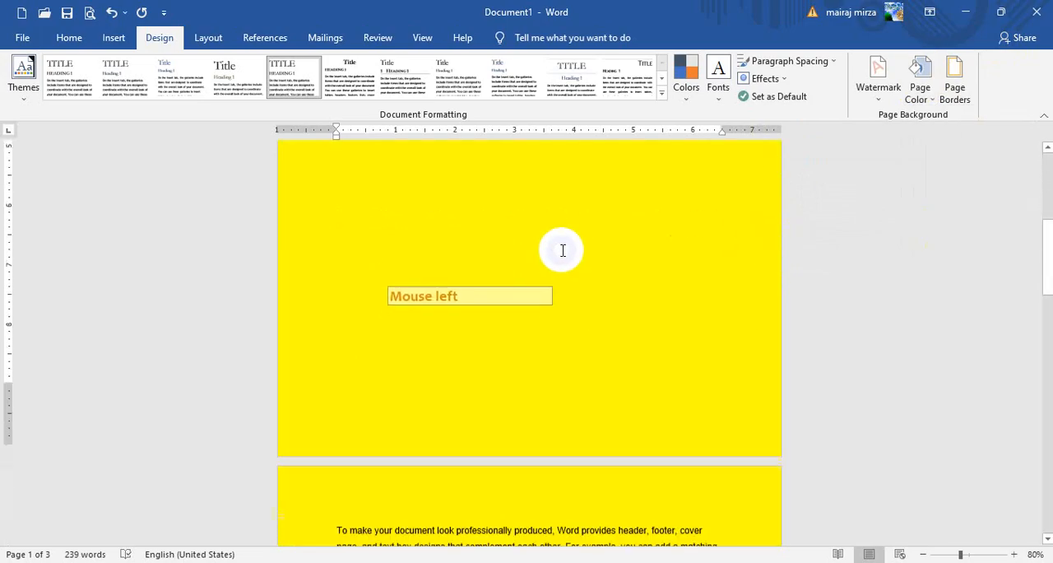
click(562, 247)
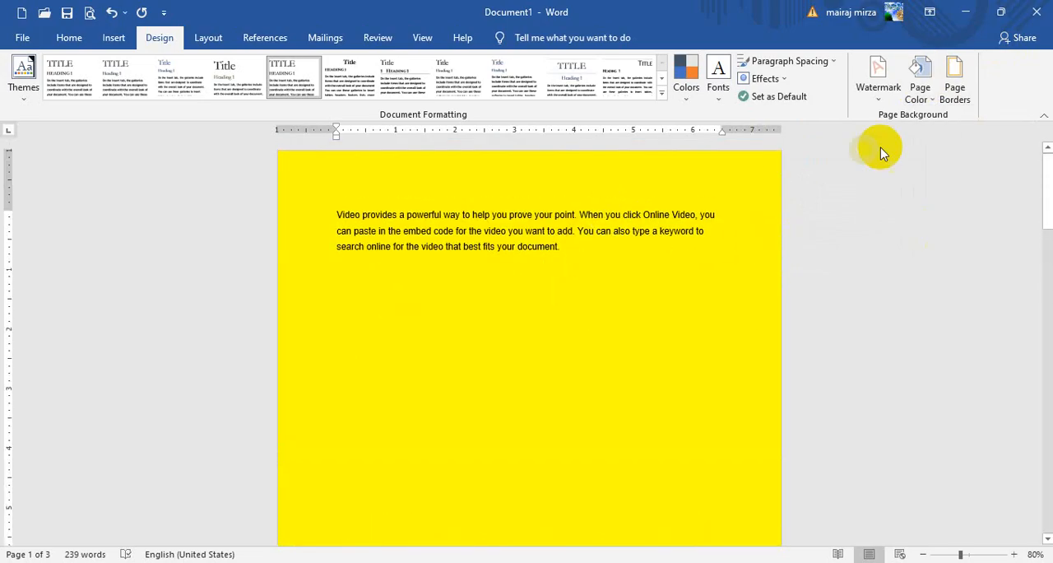
- Change the page color to the second-lightest blue theme shade, and replace it with standard light green
click(927, 95)
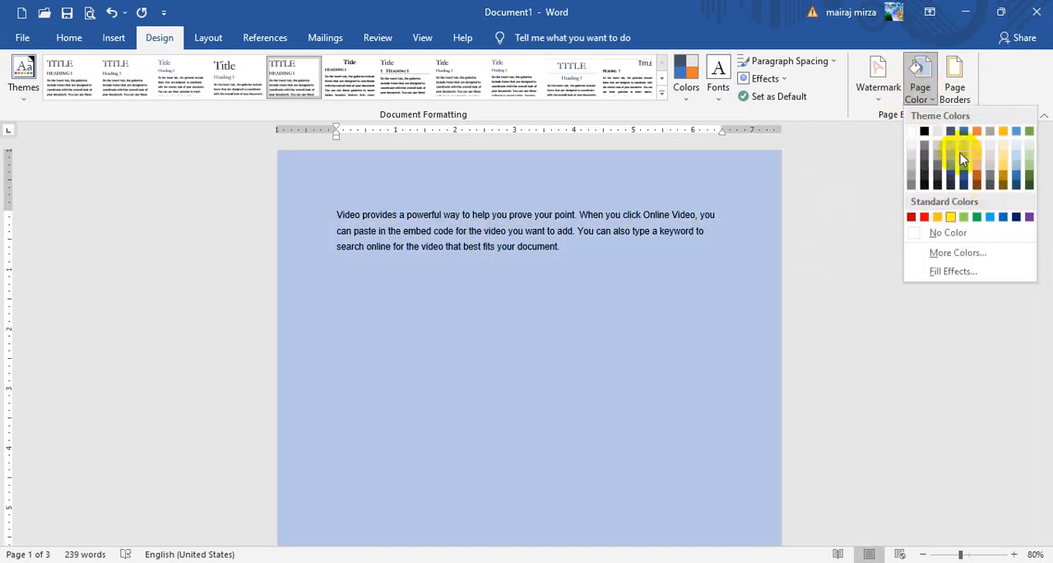
click(962, 154)
click(917, 92)
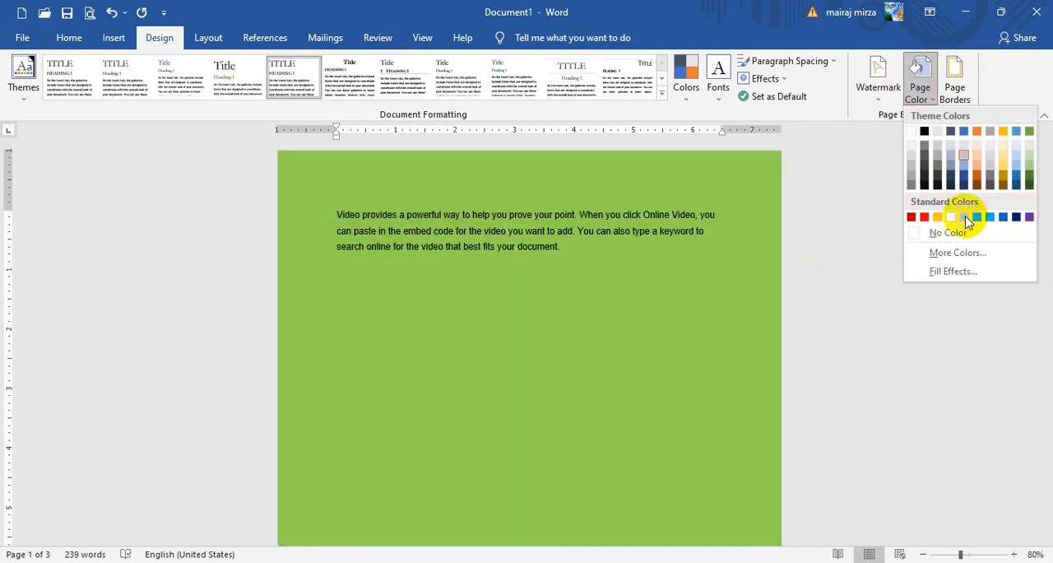
click(963, 216)
- Clear the page color with No Color, and apply the light purple #9966FF from the Standard palette of More Colors
click(919, 83)
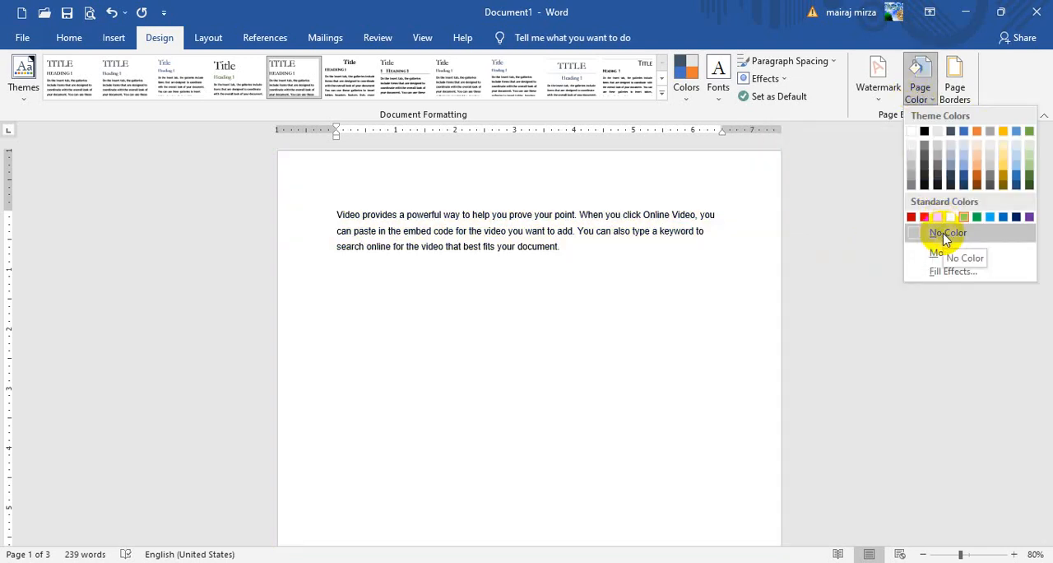
click(947, 236)
click(917, 98)
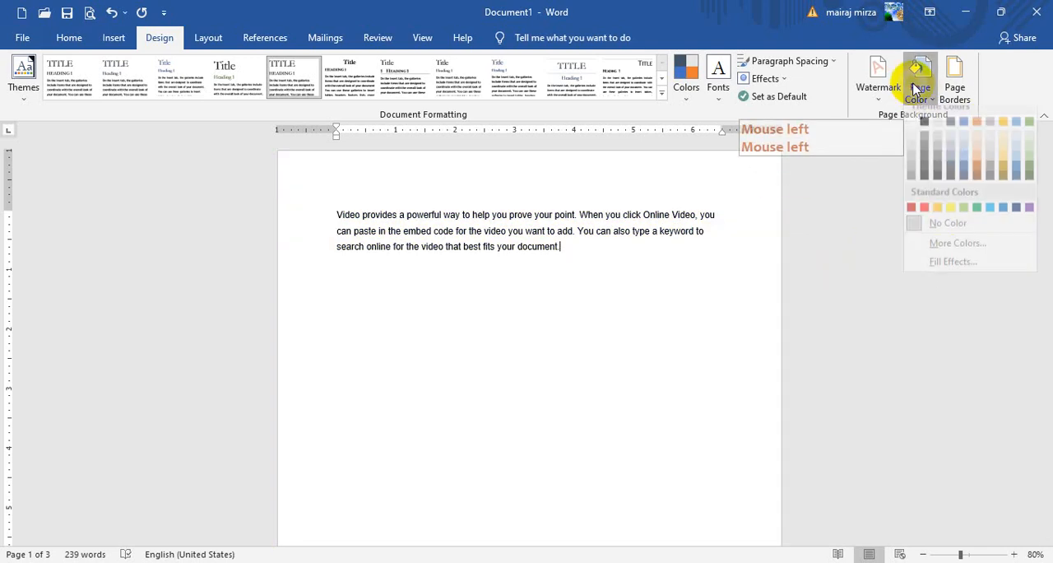
click(937, 253)
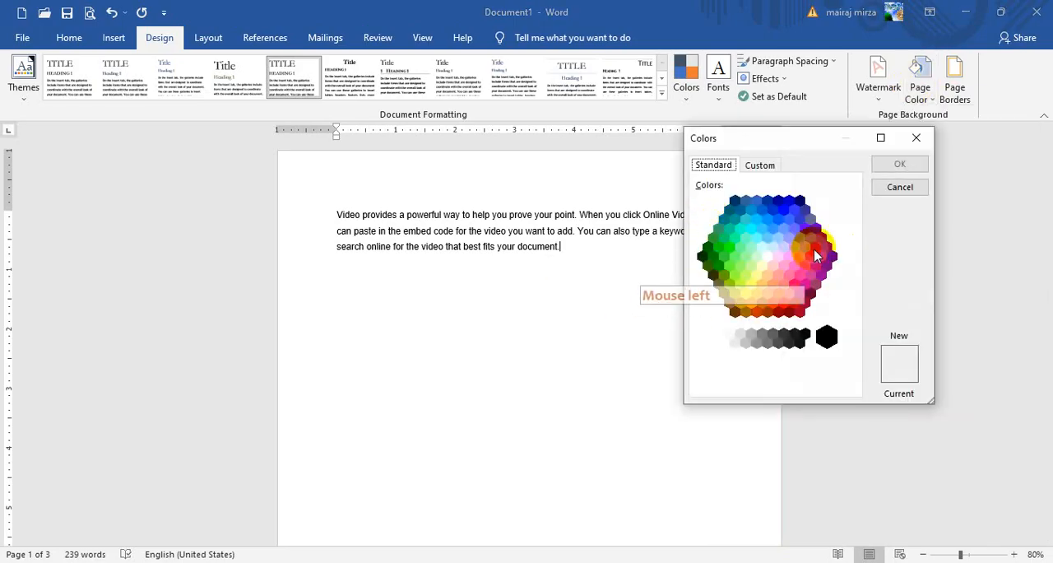
click(811, 238)
click(898, 362)
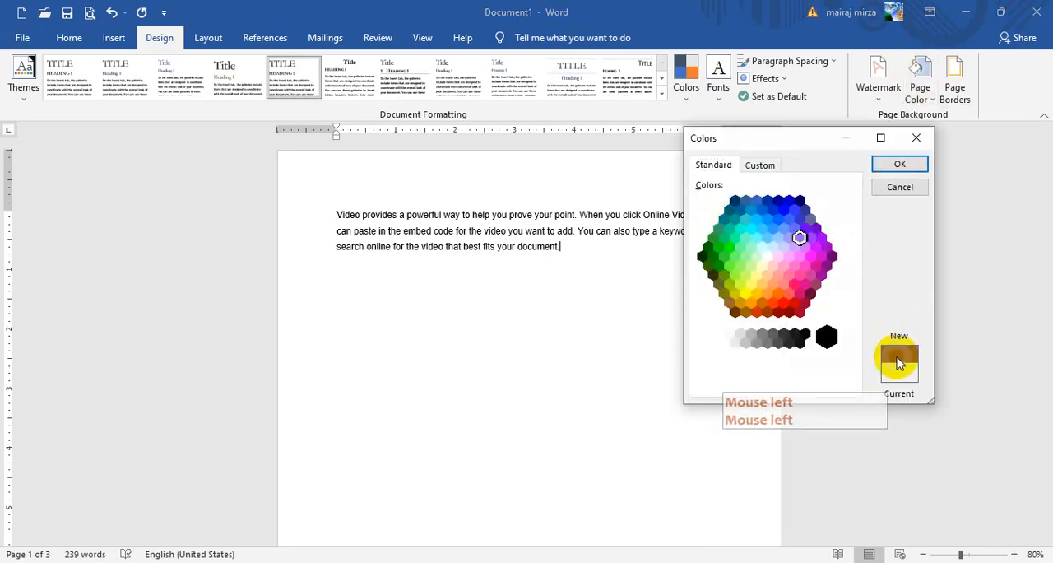
click(796, 237)
click(899, 164)
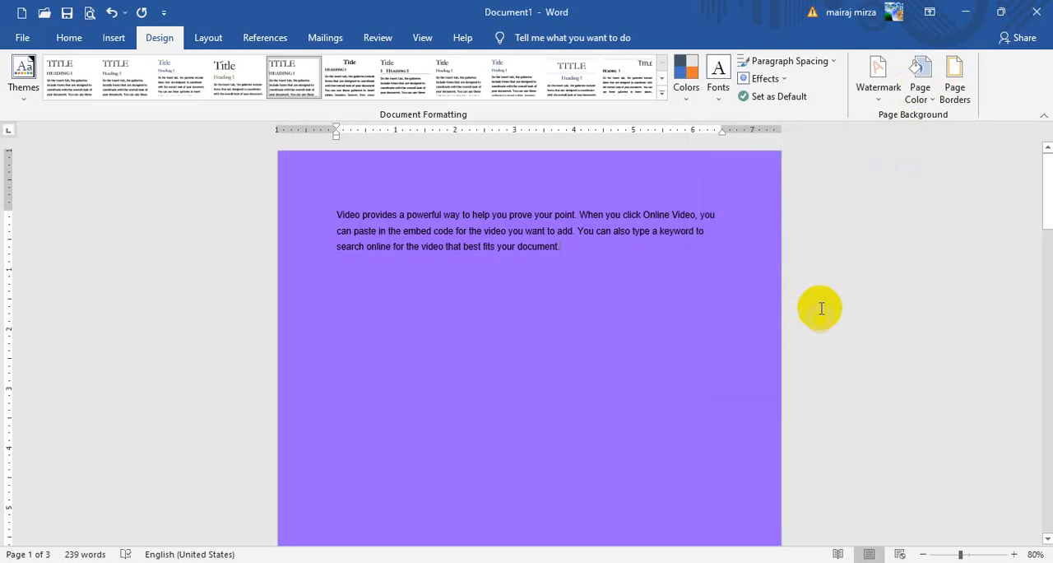
- Apply a custom light pink page color with Red 254, Green 184 and Blue 244
click(920, 80)
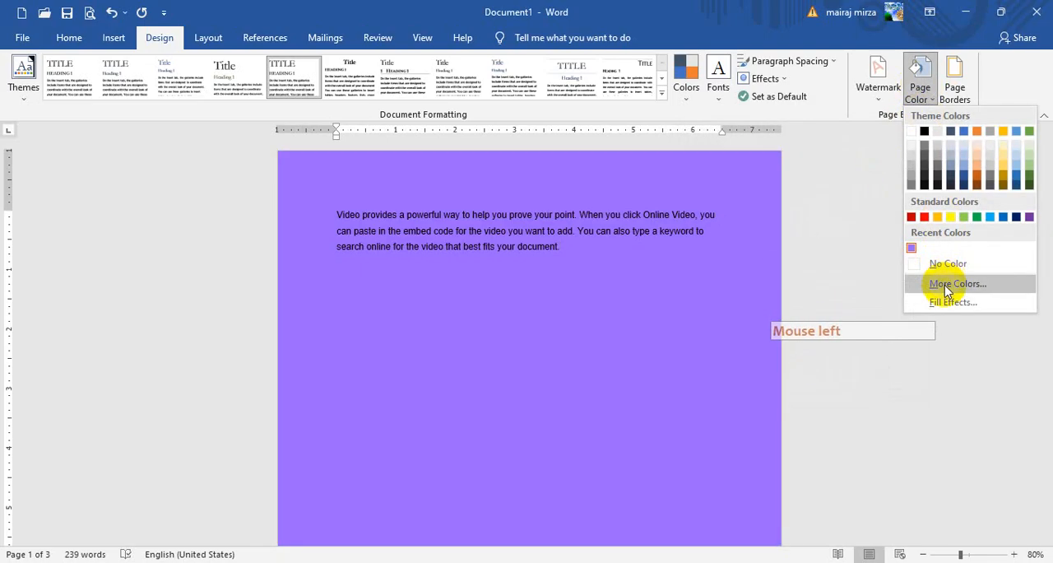
click(948, 284)
click(761, 165)
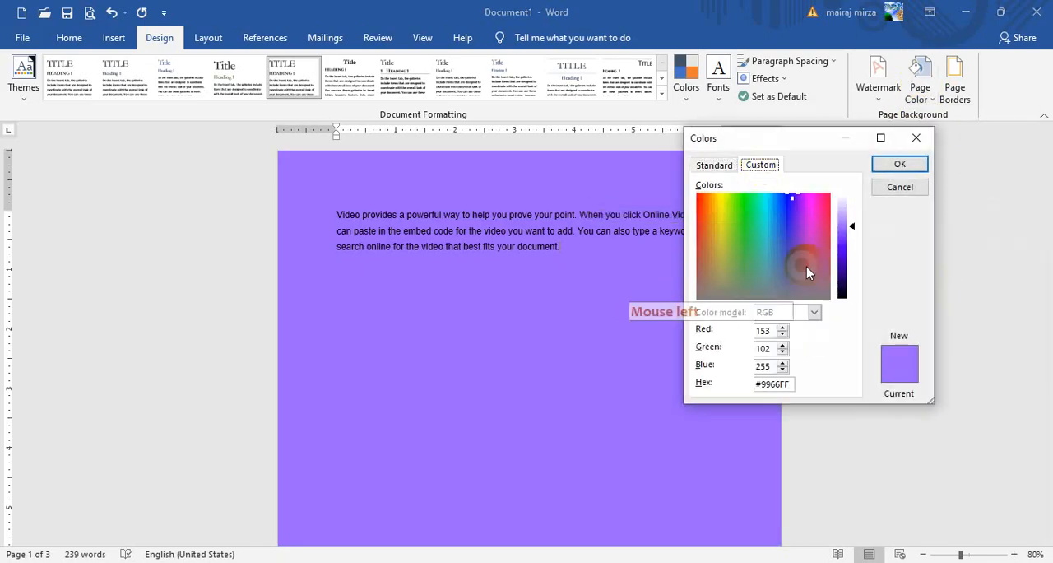
click(806, 201)
click(847, 228)
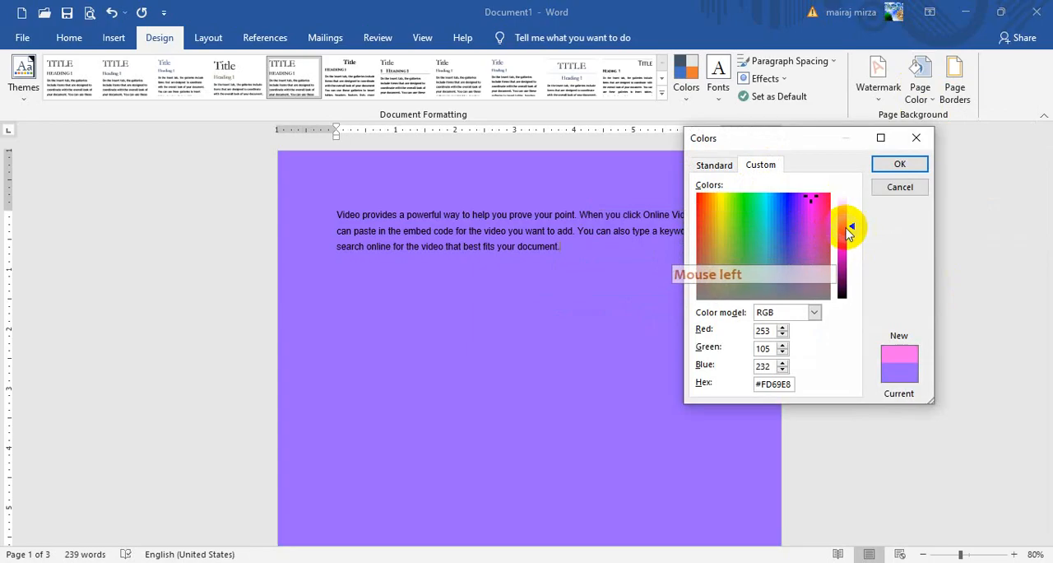
drag(852, 229, 851, 211)
click(889, 358)
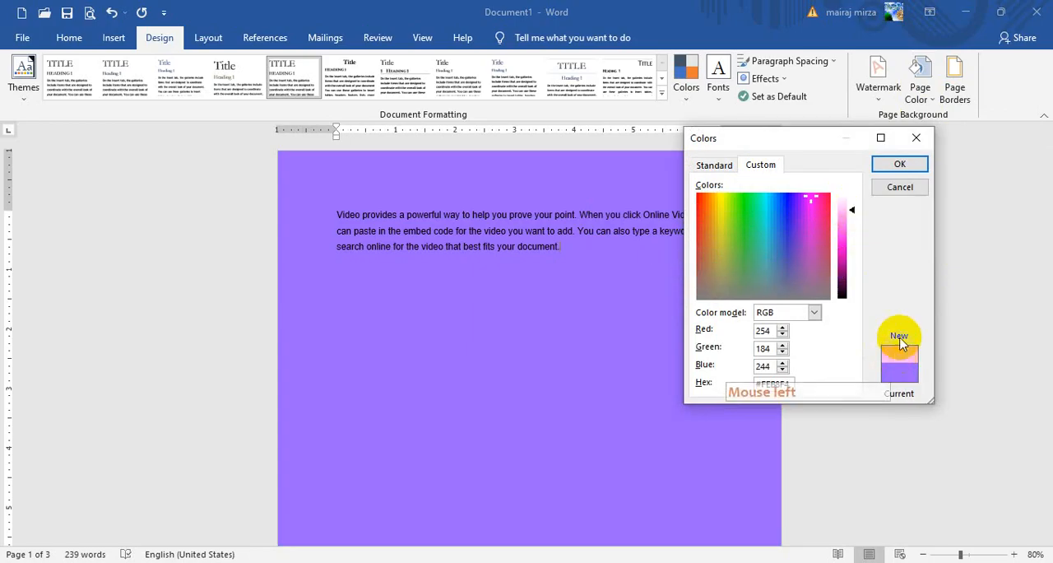
click(897, 166)
click(898, 164)
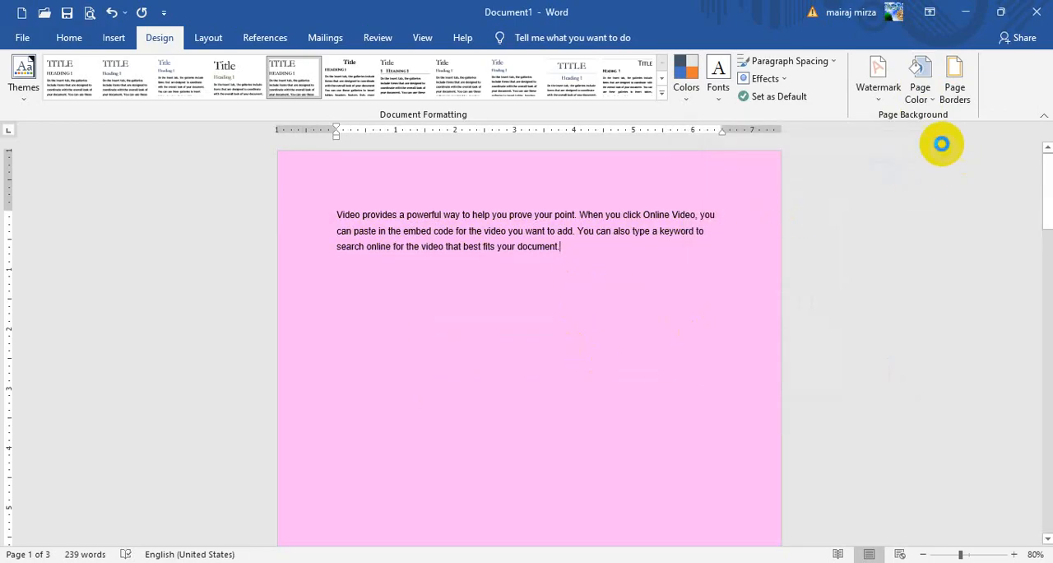
- Fill the page background with a one-color pink gradient using Horizontal shading and the fourth variant, and review the pages
click(932, 90)
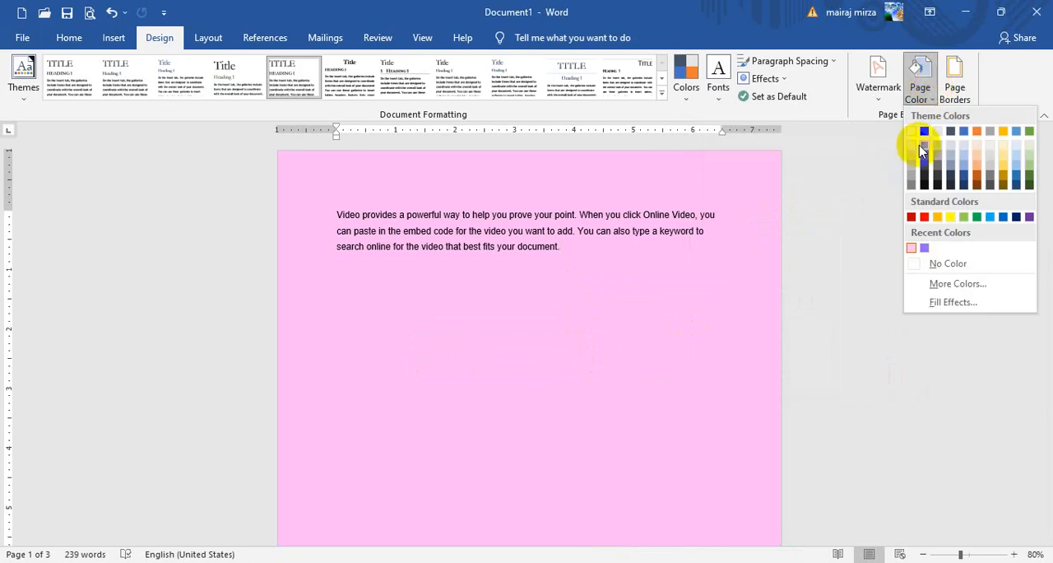
click(940, 303)
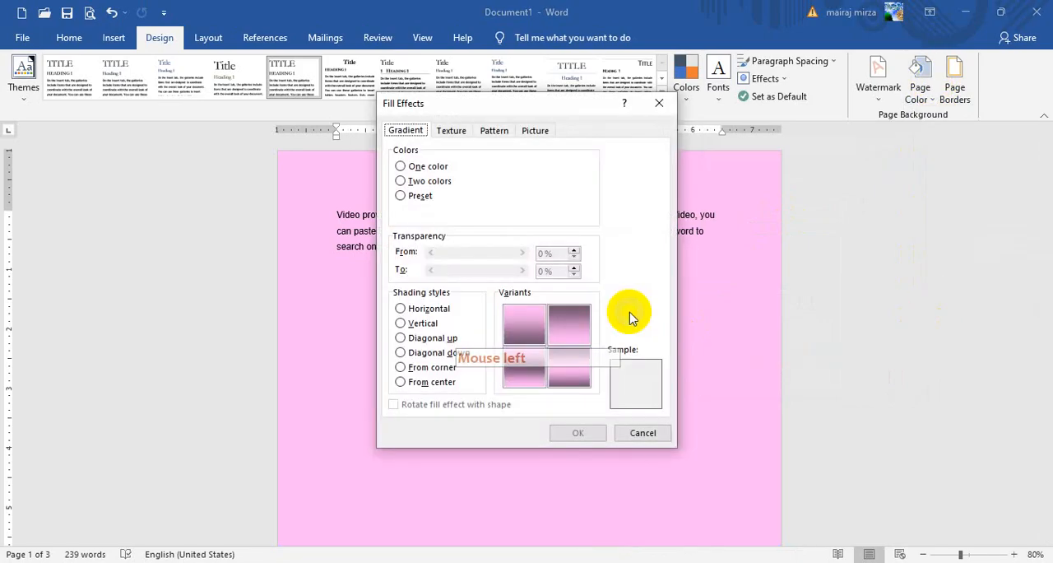
click(401, 166)
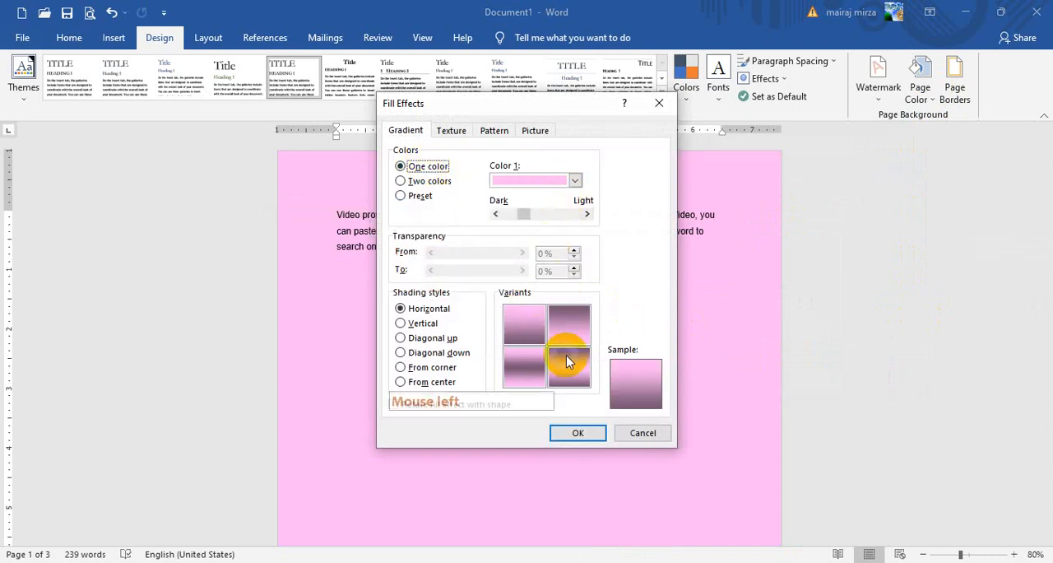
mouse_move(523, 214)
mouse_down()
mouse_move(578, 227)
mouse_move(524, 216)
mouse_up()
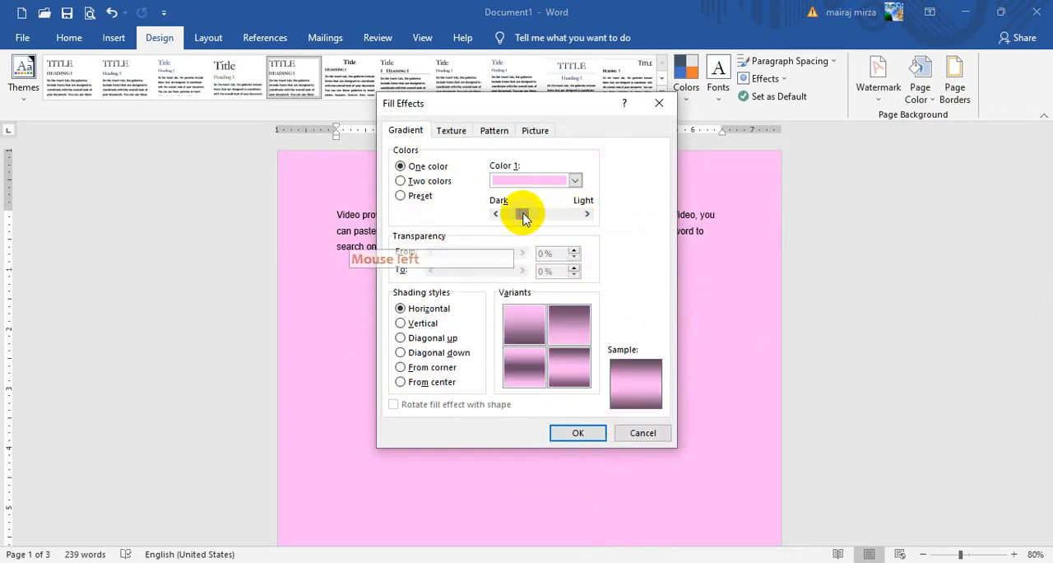
click(573, 371)
click(577, 433)
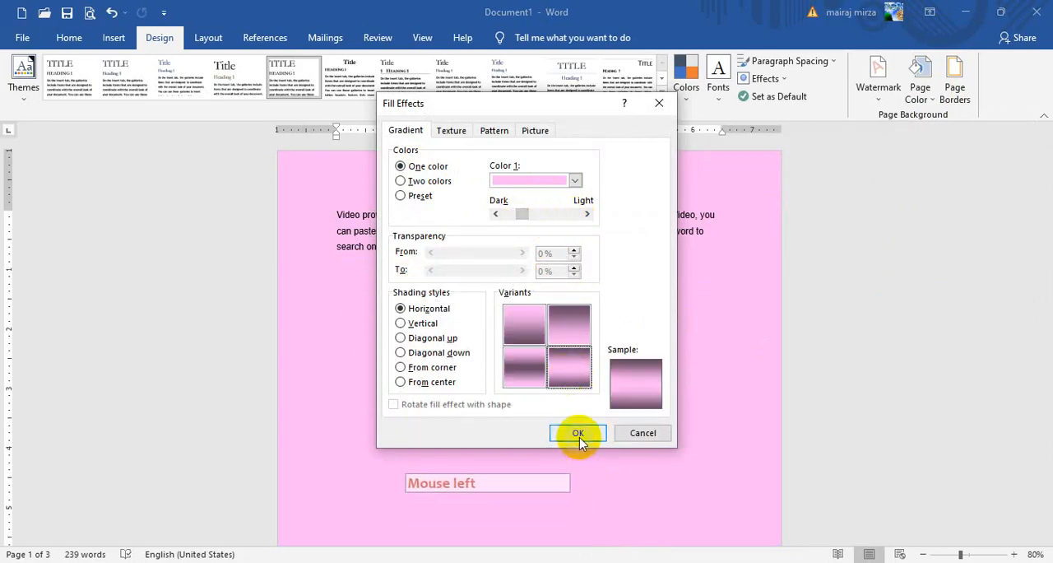
drag(1050, 193, 805, 188)
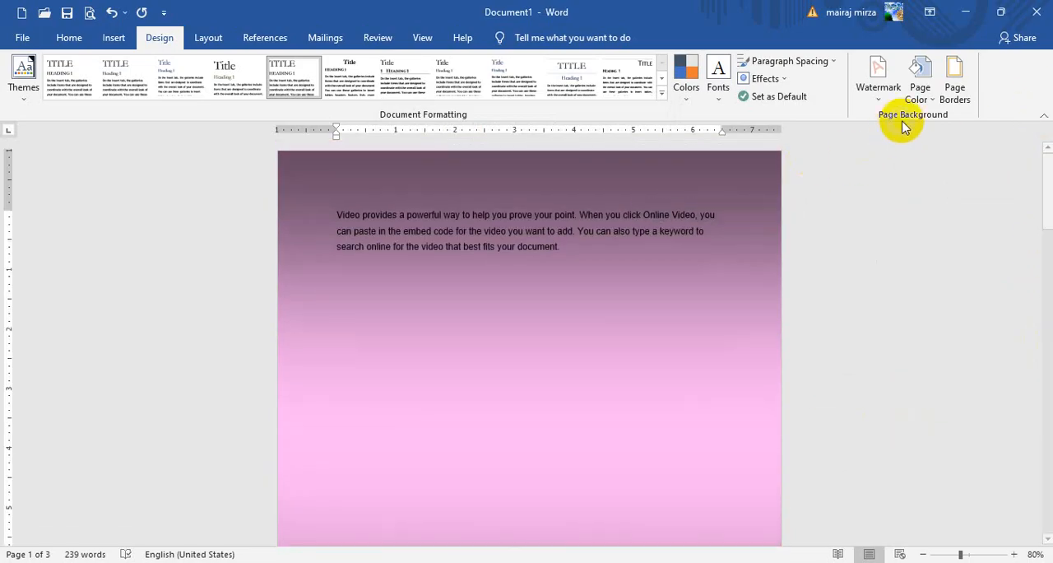
- Change the page background gradient's shading style to Vertical and review the pages
click(915, 98)
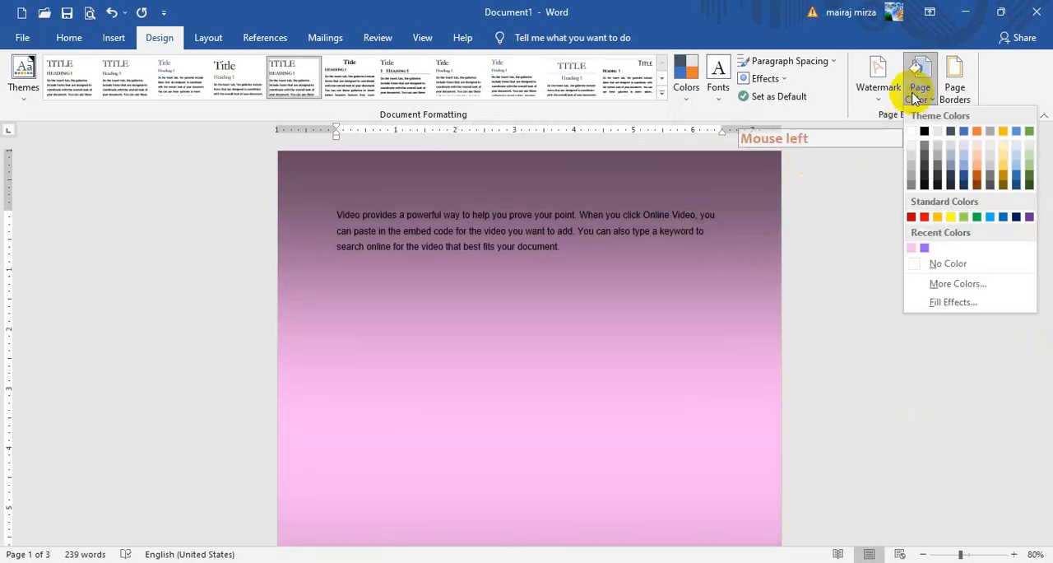
click(950, 302)
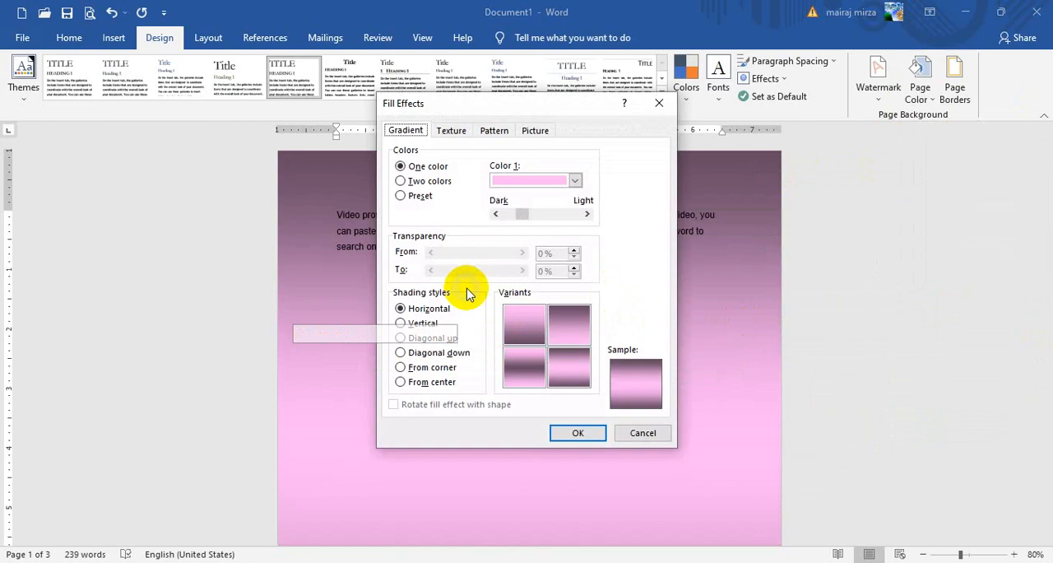
click(414, 325)
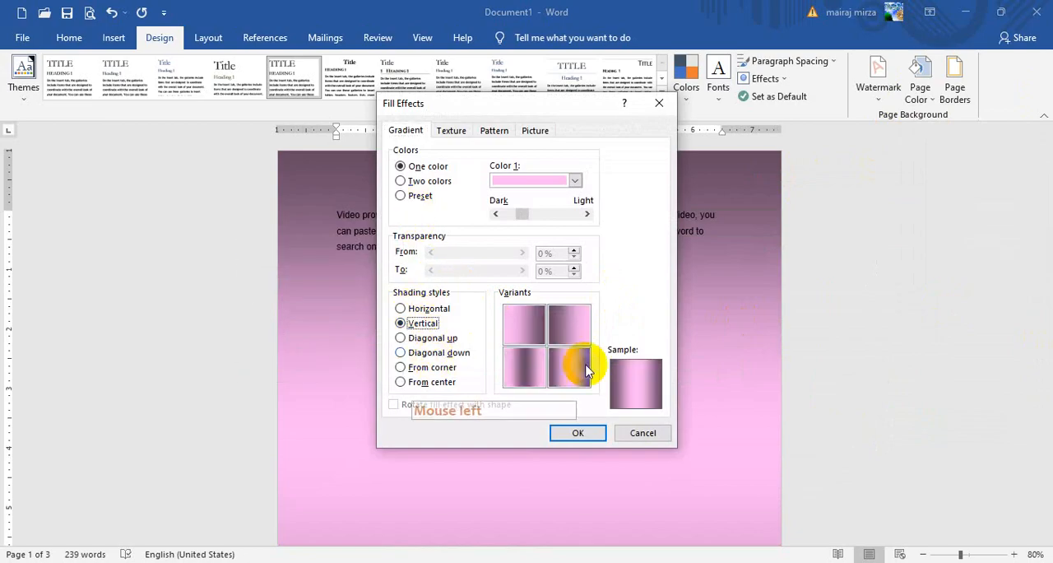
click(576, 432)
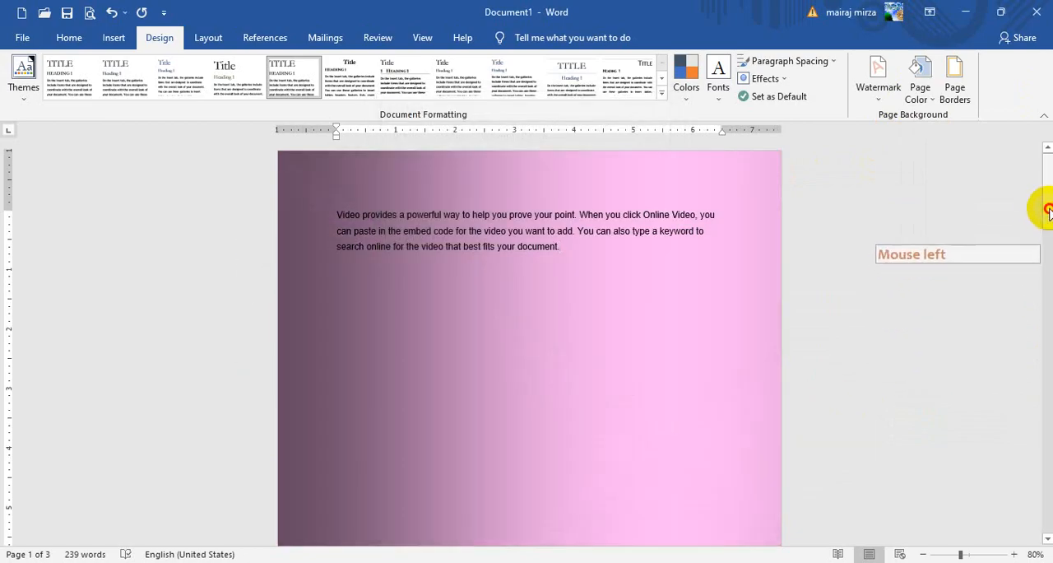
drag(1048, 212, 1049, 165)
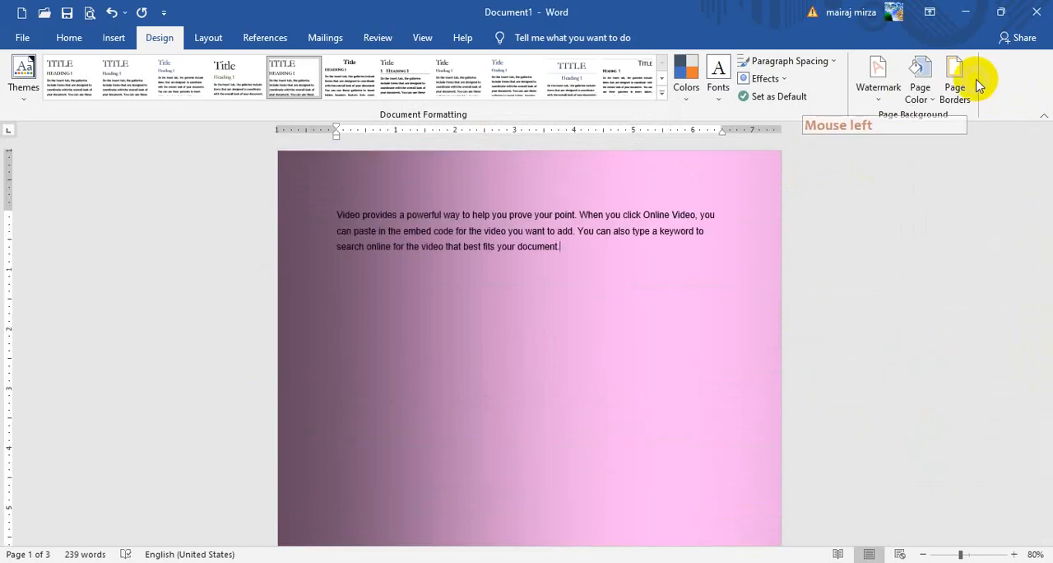
- Change the page background gradient's shading style to Diagonal up and look through the pages
click(920, 83)
click(945, 301)
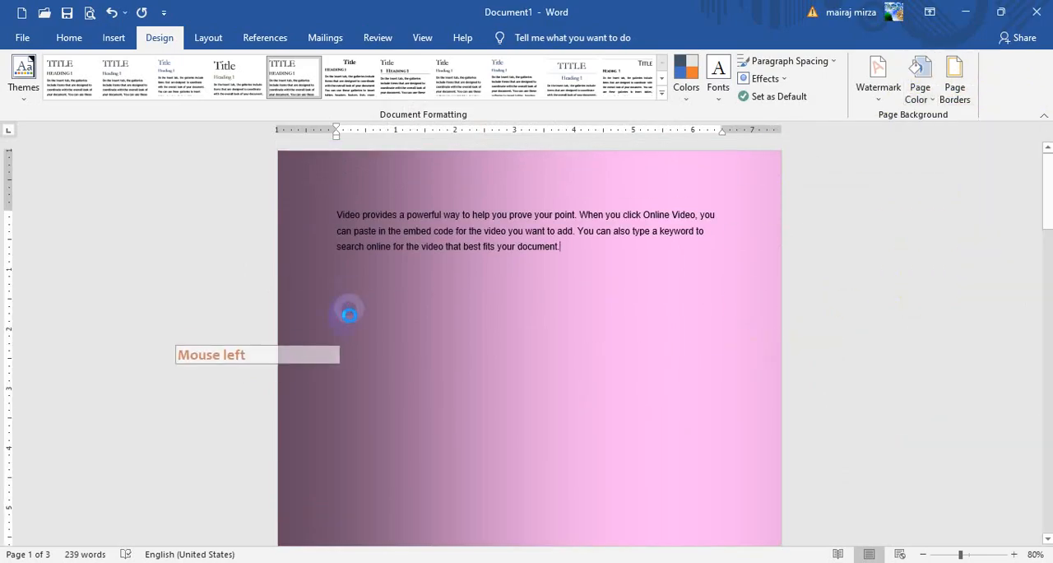
click(419, 344)
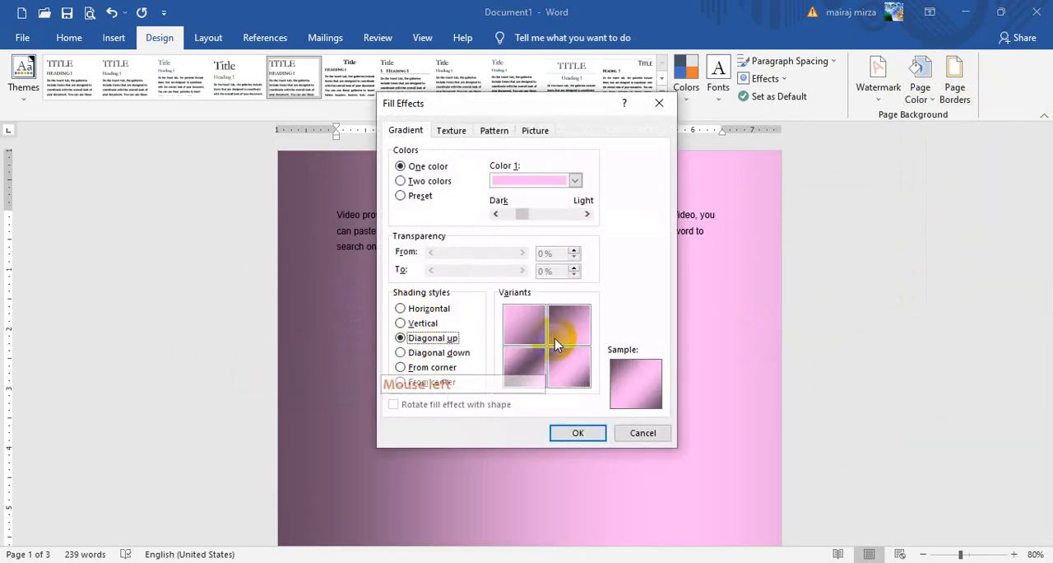
click(581, 434)
drag(1043, 215, 1047, 131)
- Set up a two-color page gradient from the darkest to the lightest green theme shade, using the third variant
click(920, 82)
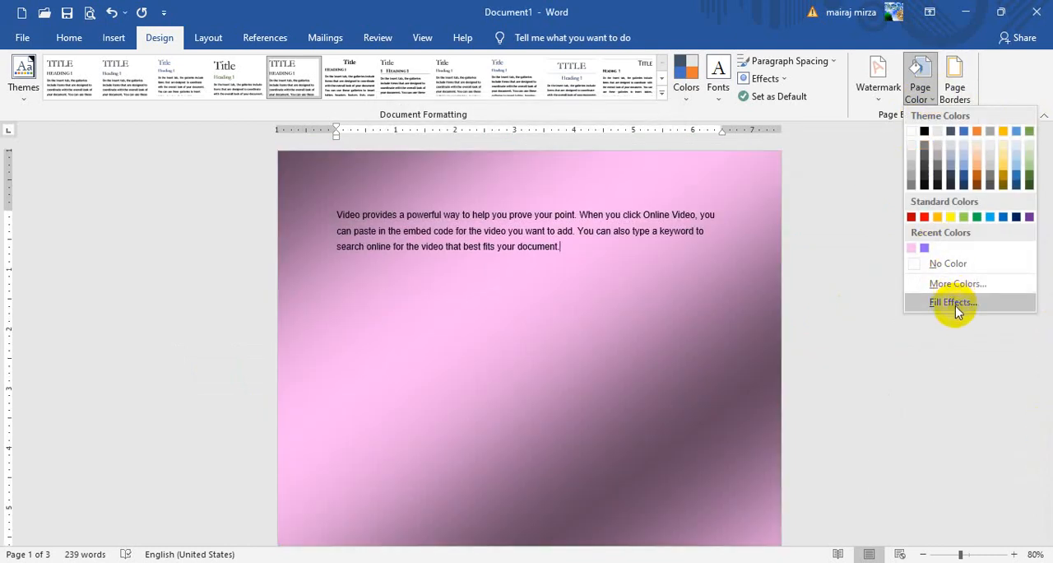
click(954, 303)
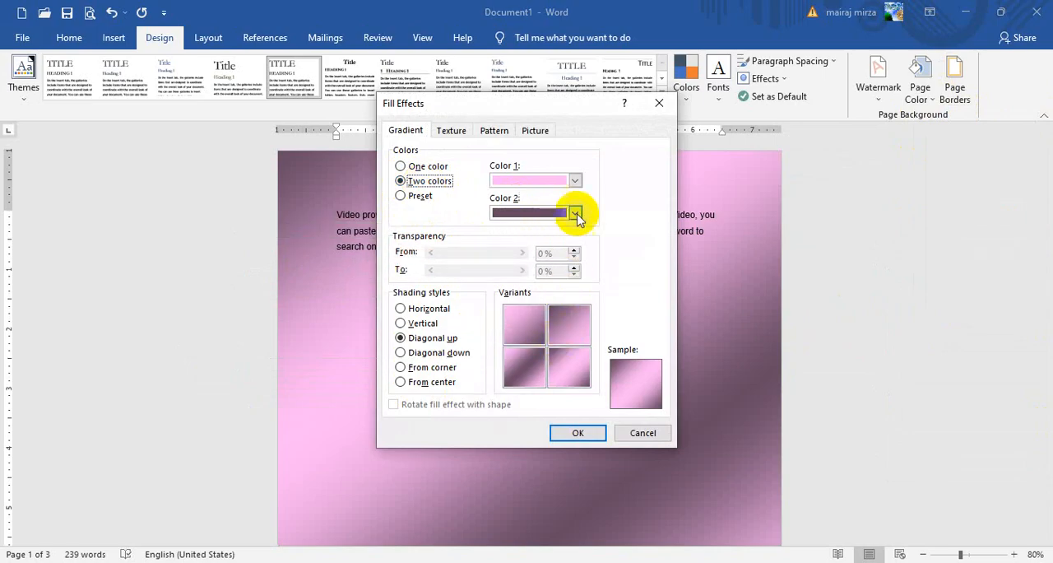
click(576, 182)
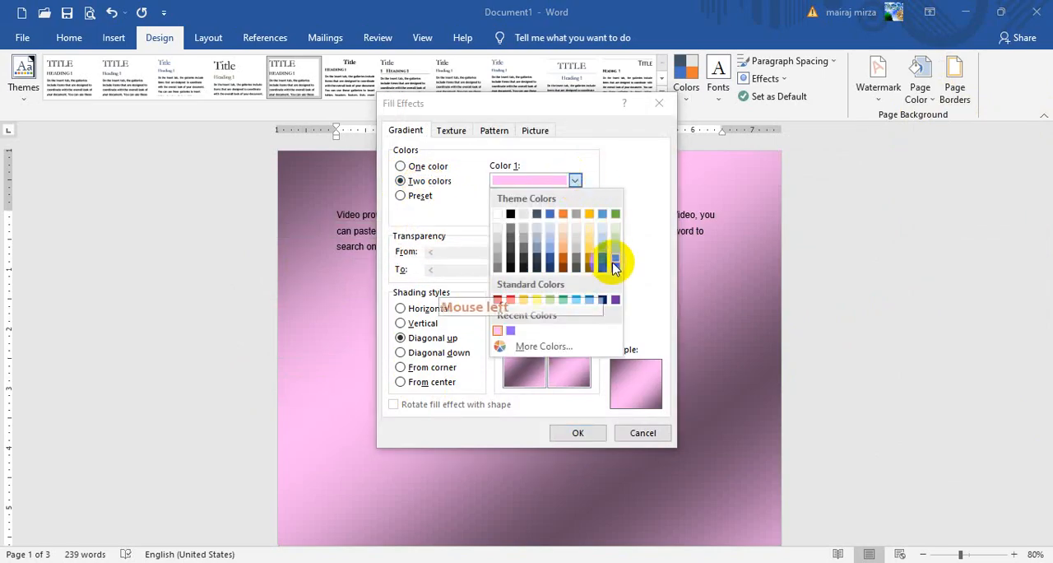
click(615, 268)
click(576, 213)
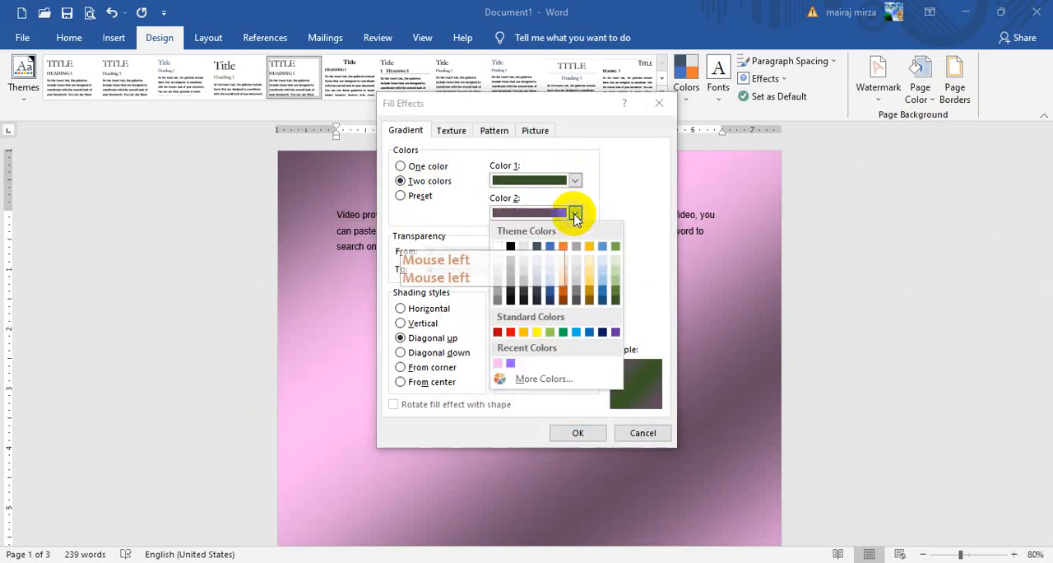
click(617, 264)
click(525, 367)
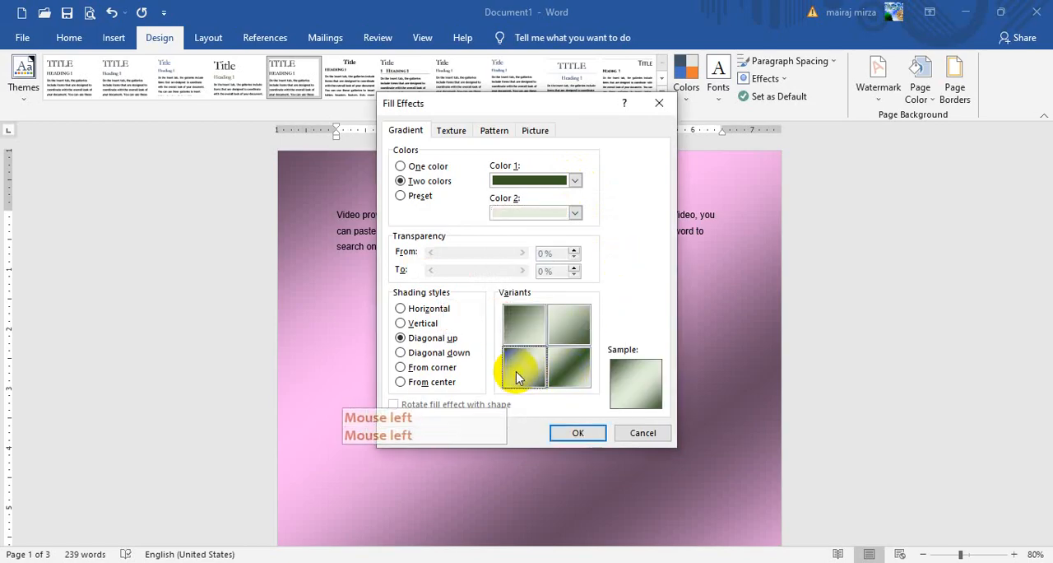
- Set Color 2 to standard light green with Horizontal shading and the third variant, apply the gradient and review the pages
click(574, 213)
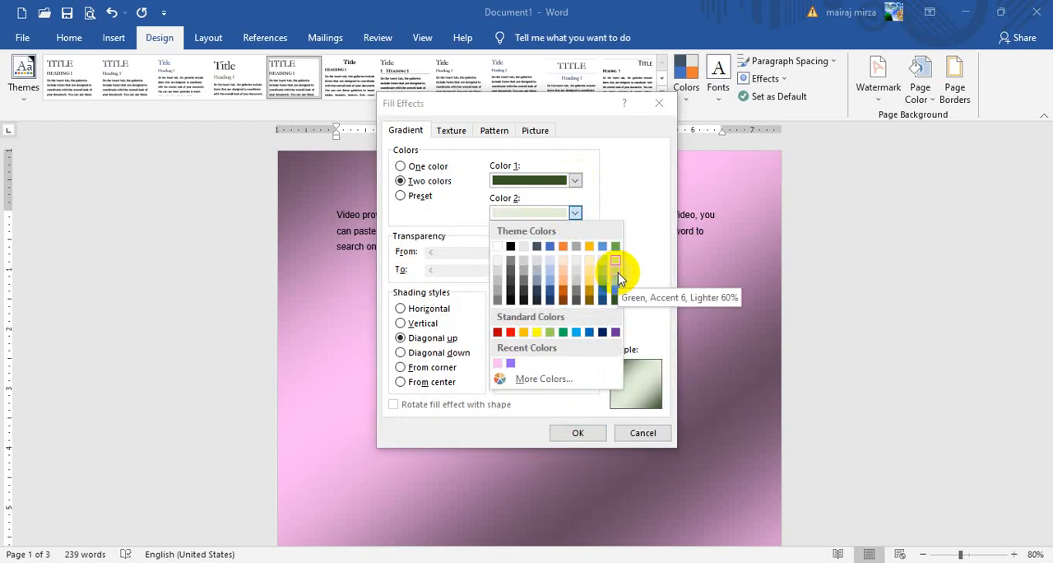
click(551, 332)
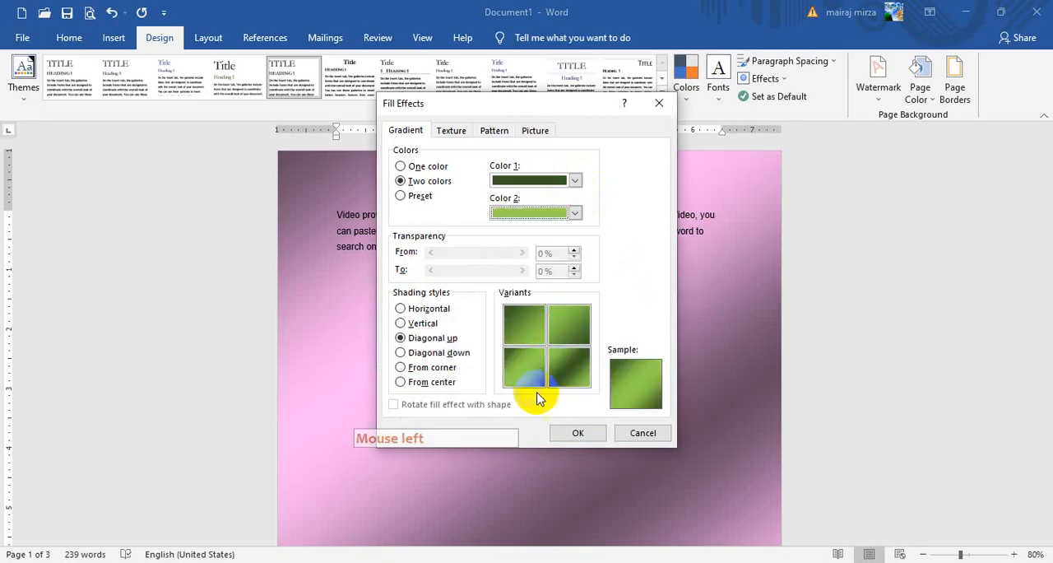
click(415, 310)
click(501, 369)
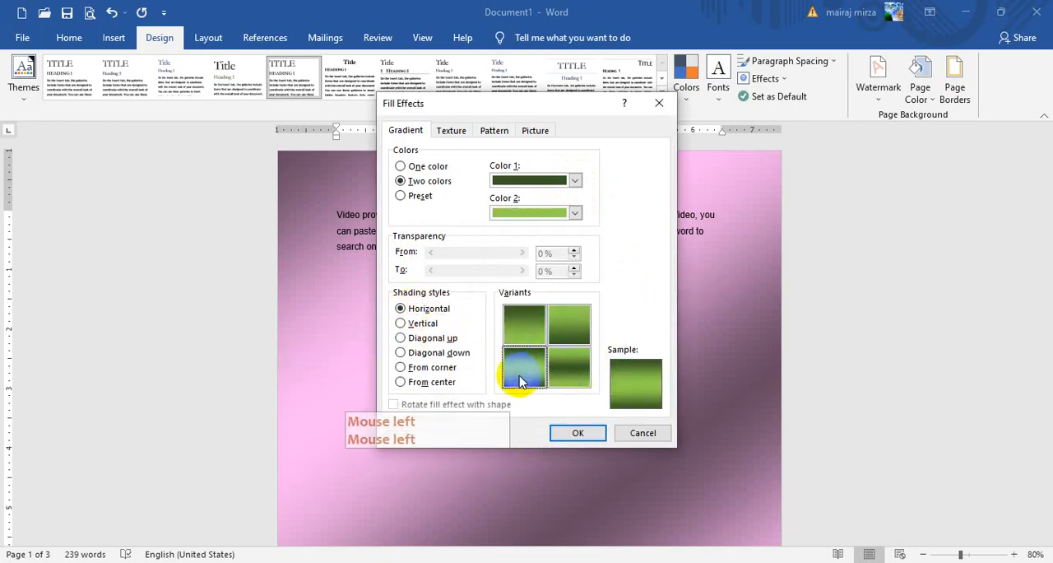
click(576, 432)
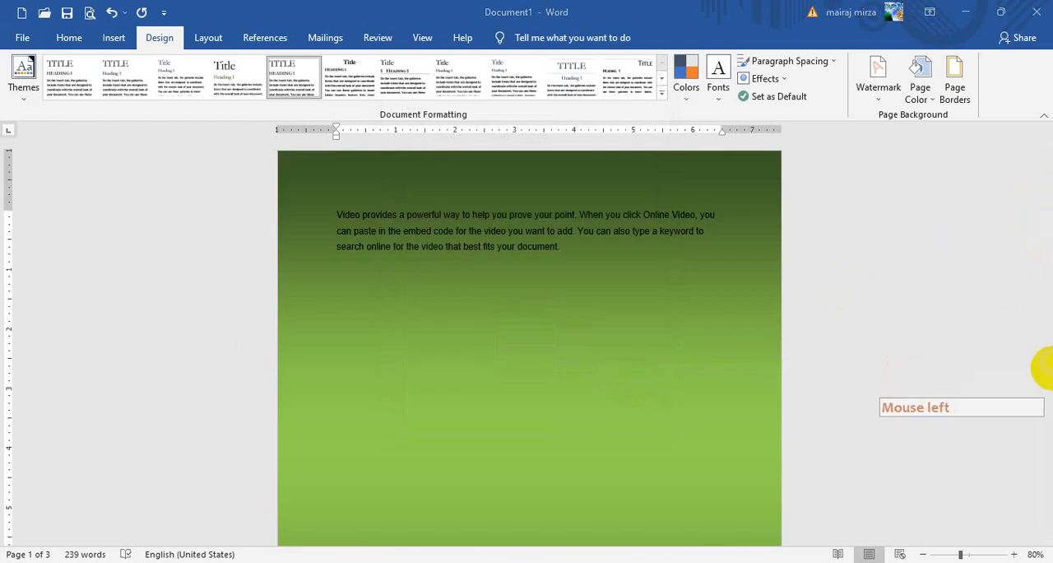
scroll(1046, 323, down, 3)
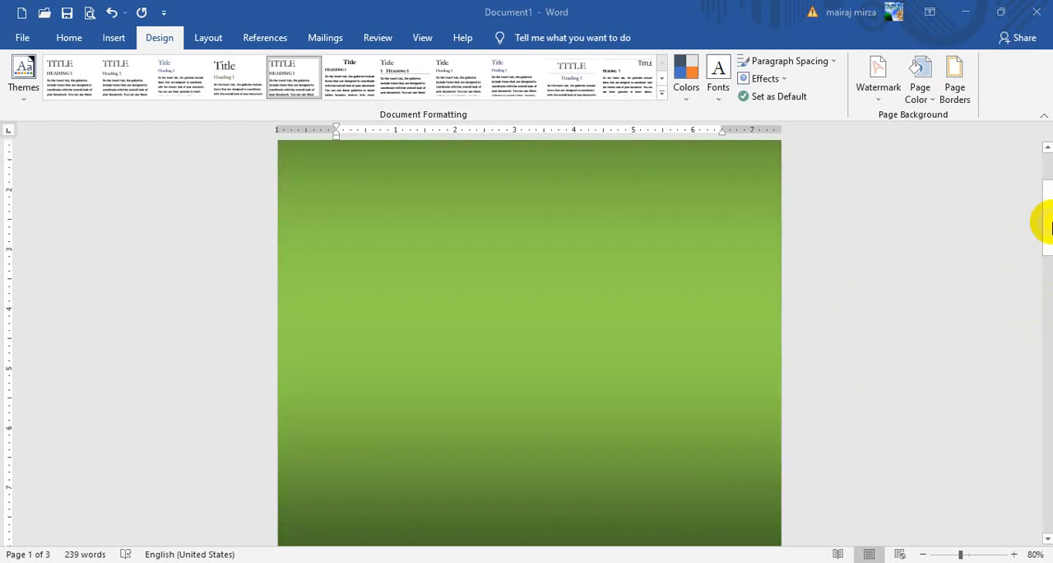
drag(1051, 228, 1050, 139)
- Switch the page background gradient to preset colors and preview the Late Sunset, Daybreak and Moss presets
click(916, 80)
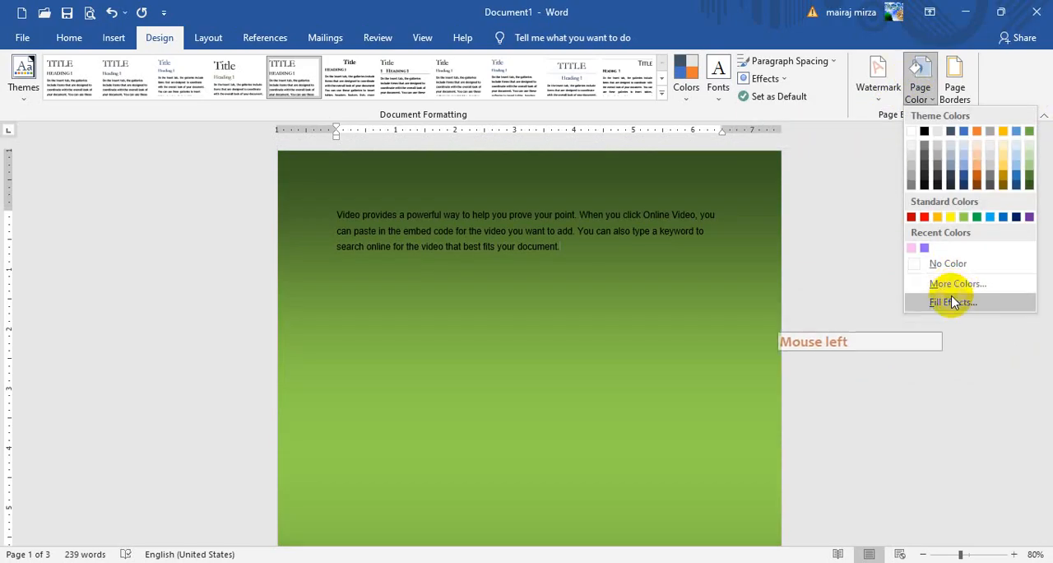
click(948, 297)
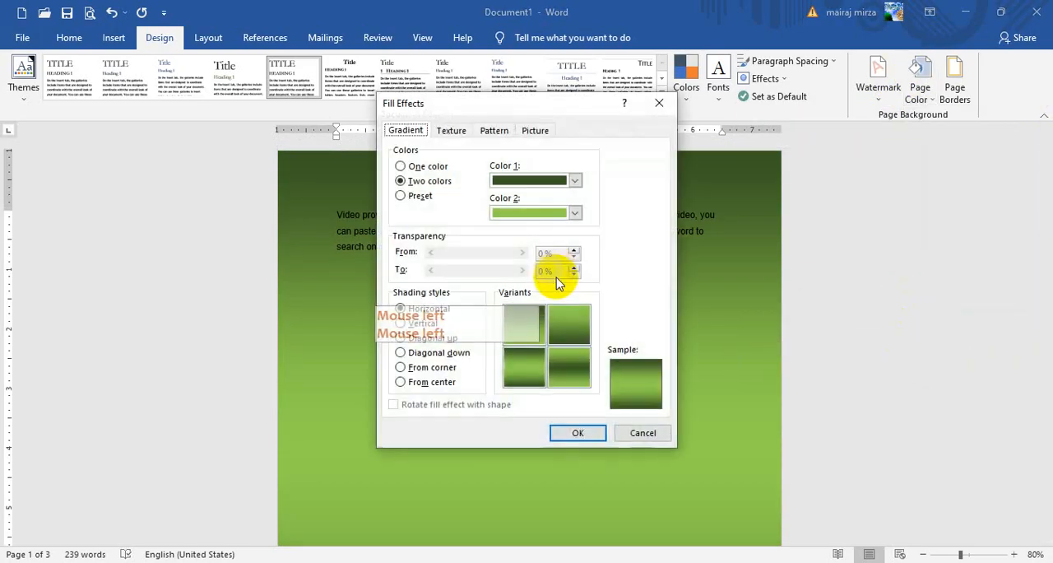
click(411, 198)
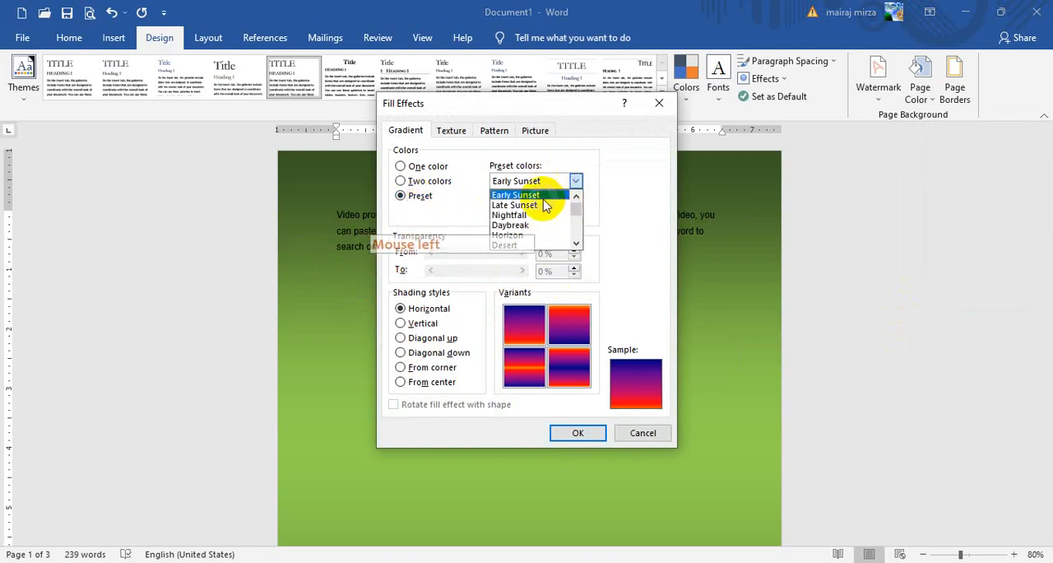
click(530, 206)
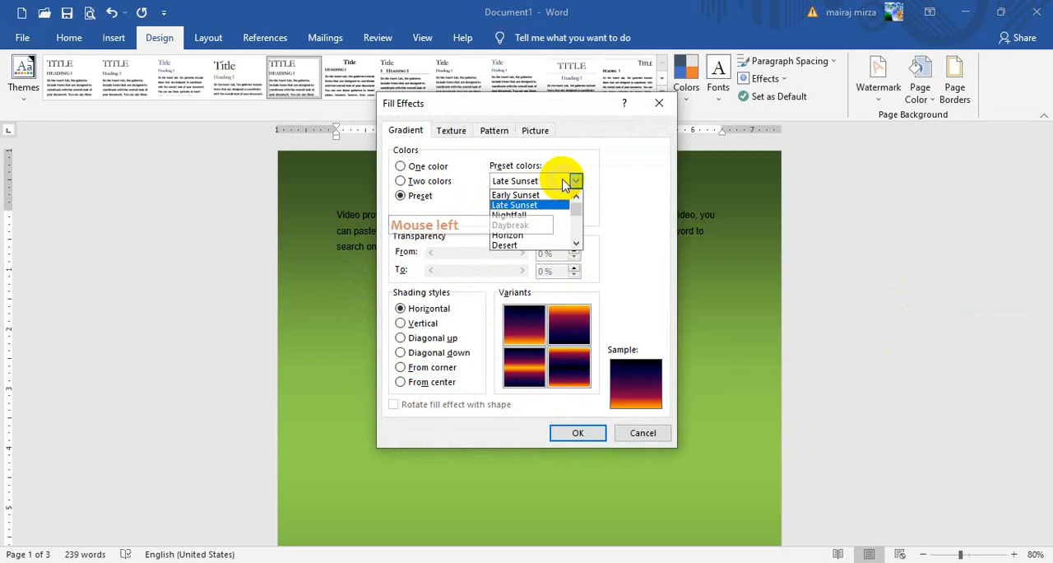
click(527, 226)
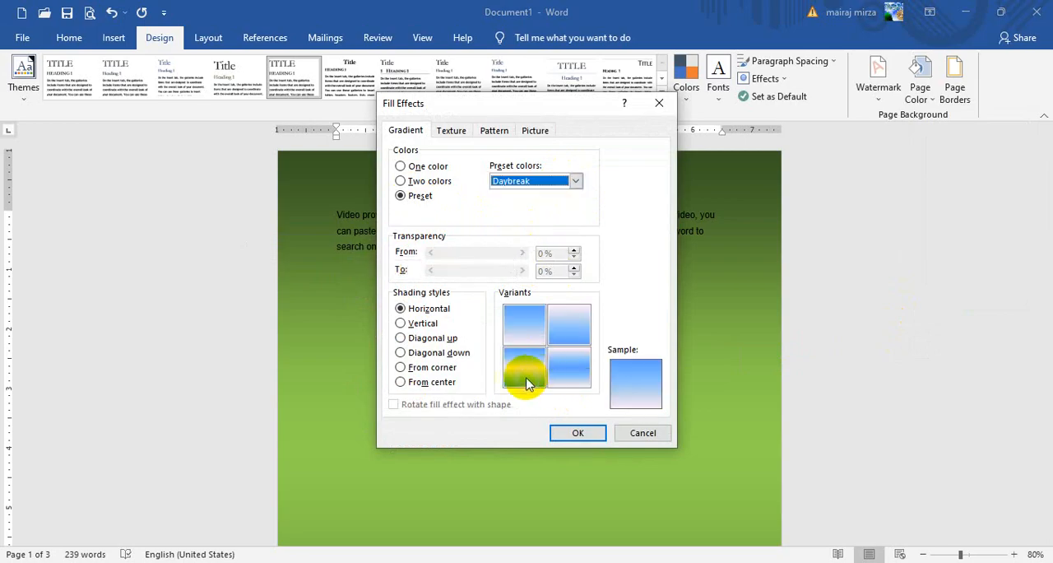
click(543, 191)
click(576, 217)
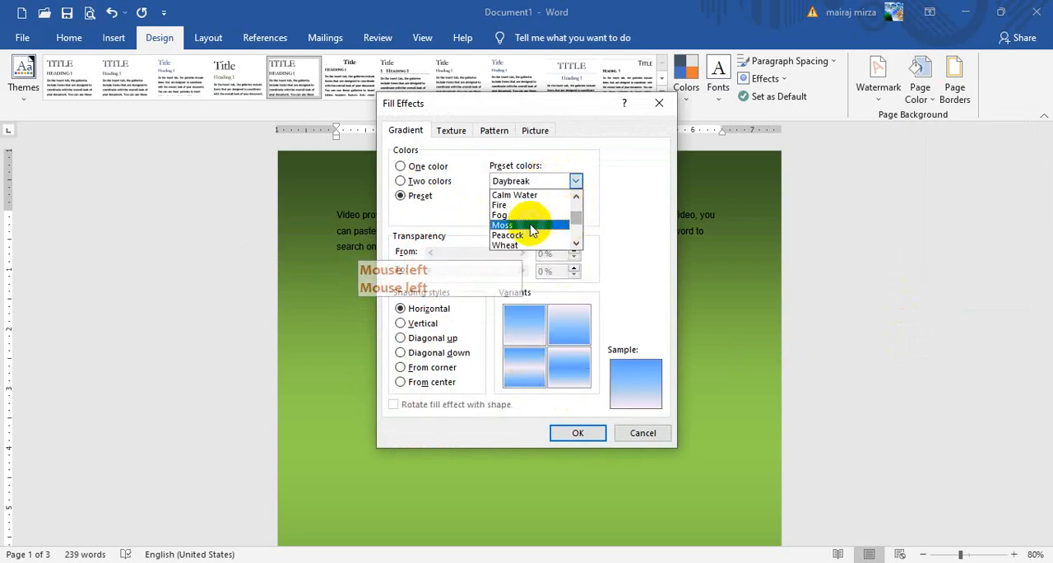
click(514, 224)
- Apply the Wheat preset gradient with Horizontal shading and the fourth variant as page background, and review the pages
click(576, 181)
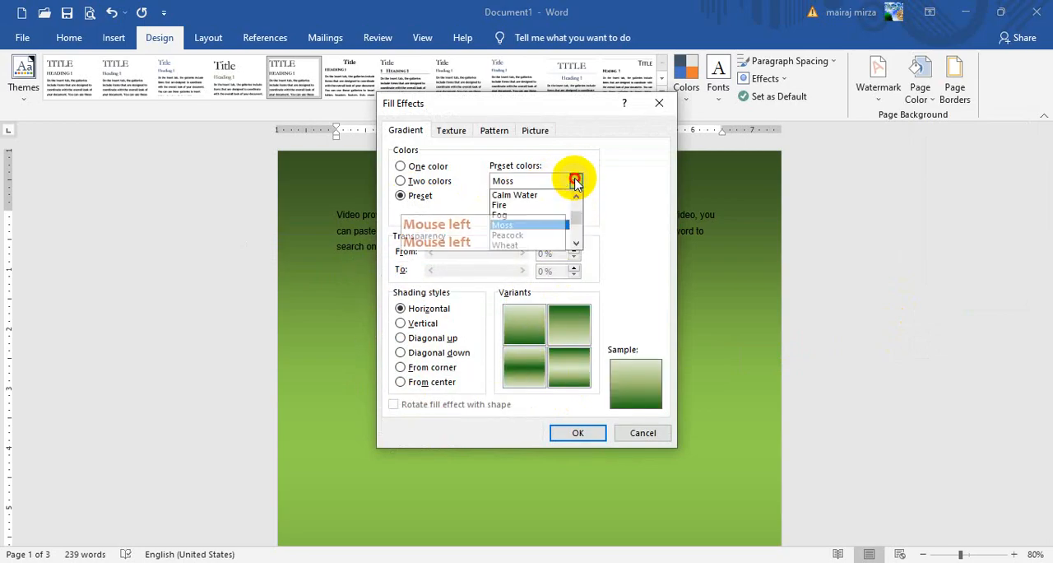
click(531, 244)
click(571, 366)
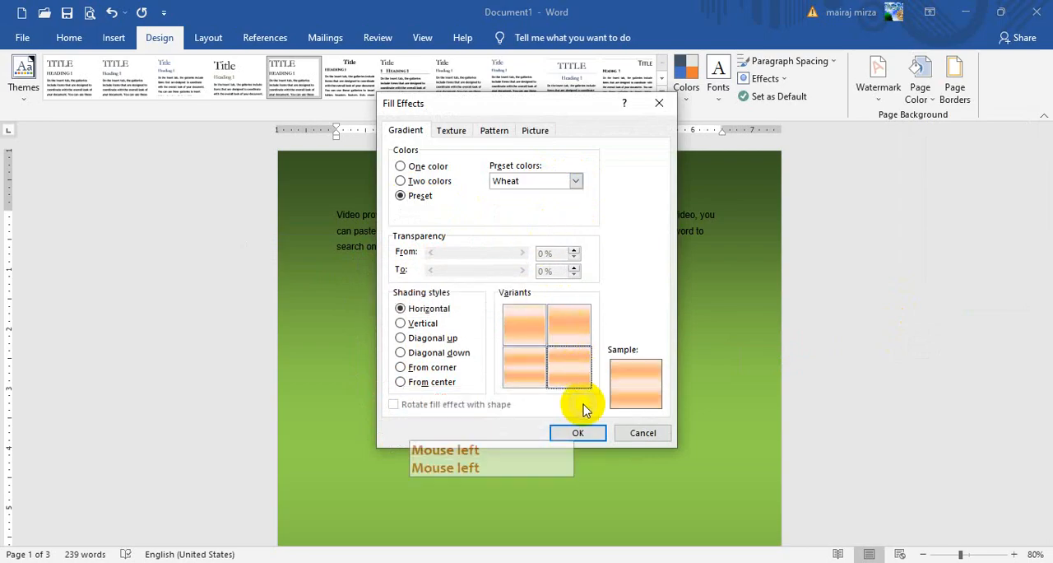
click(594, 438)
scroll(799, 324, down, 9)
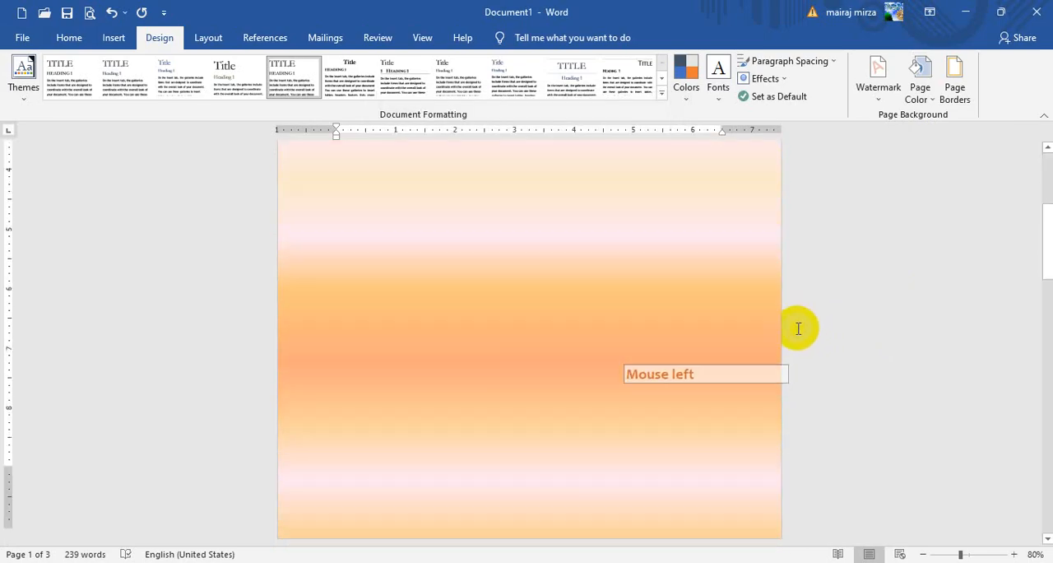
scroll(798, 328, up, 8)
scroll(798, 328, up, 1)
- Change the page background to the Gold preset gradient with Diagonal up shading and the fourth variant, and look through the pages
click(913, 97)
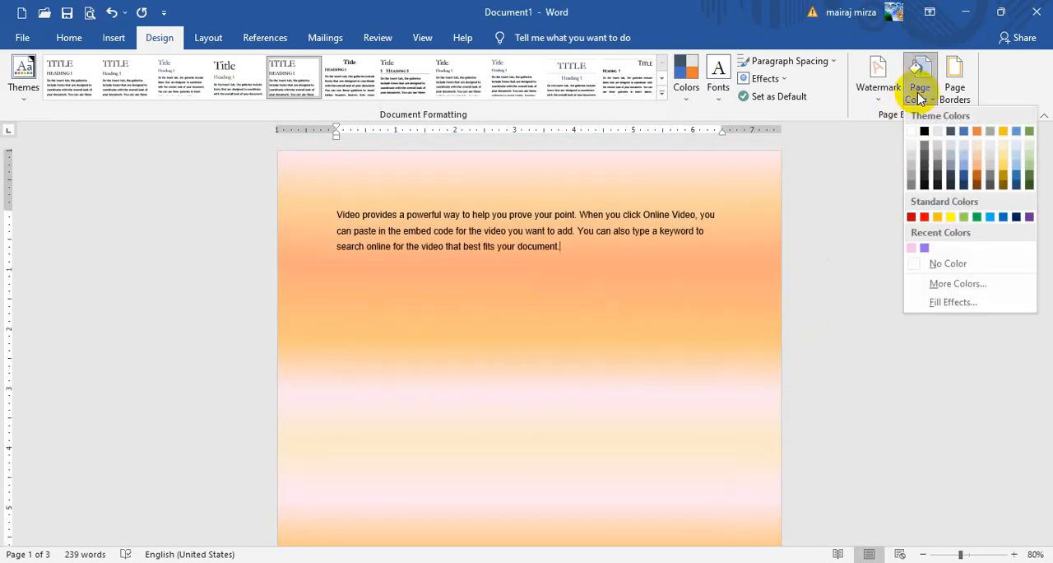
click(946, 302)
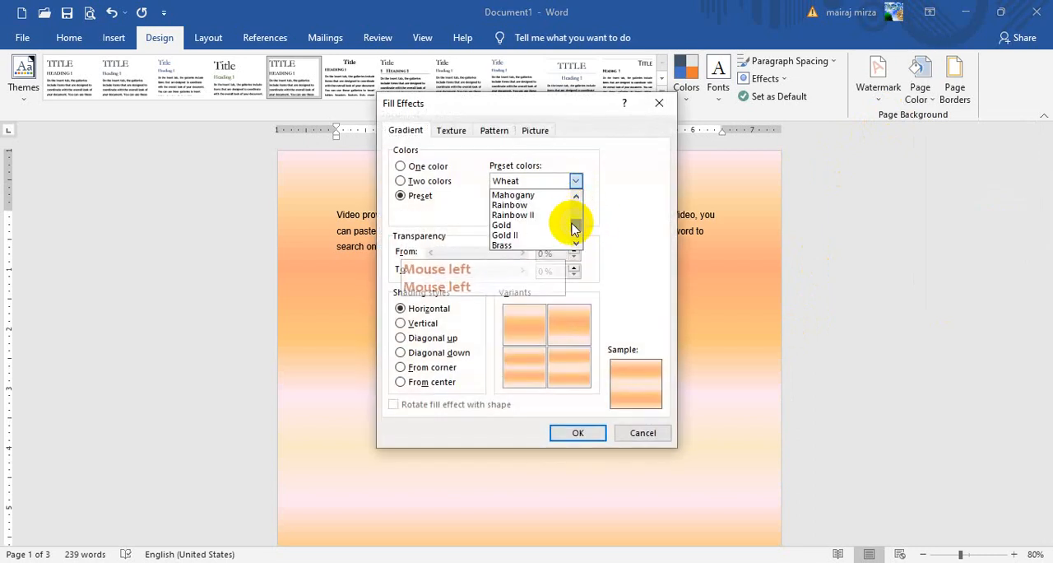
click(530, 318)
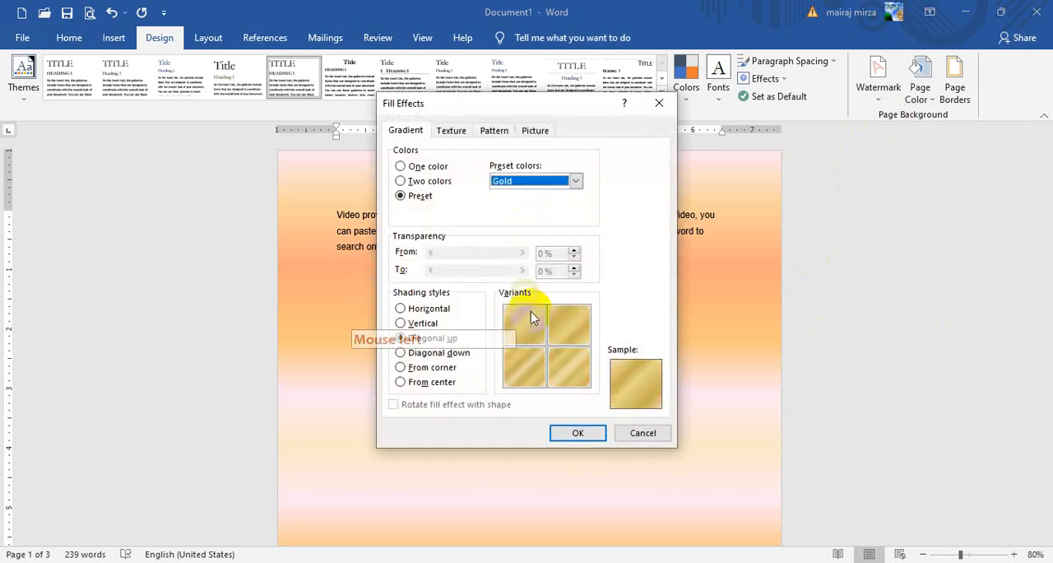
click(575, 431)
scroll(920, 259, down, 10)
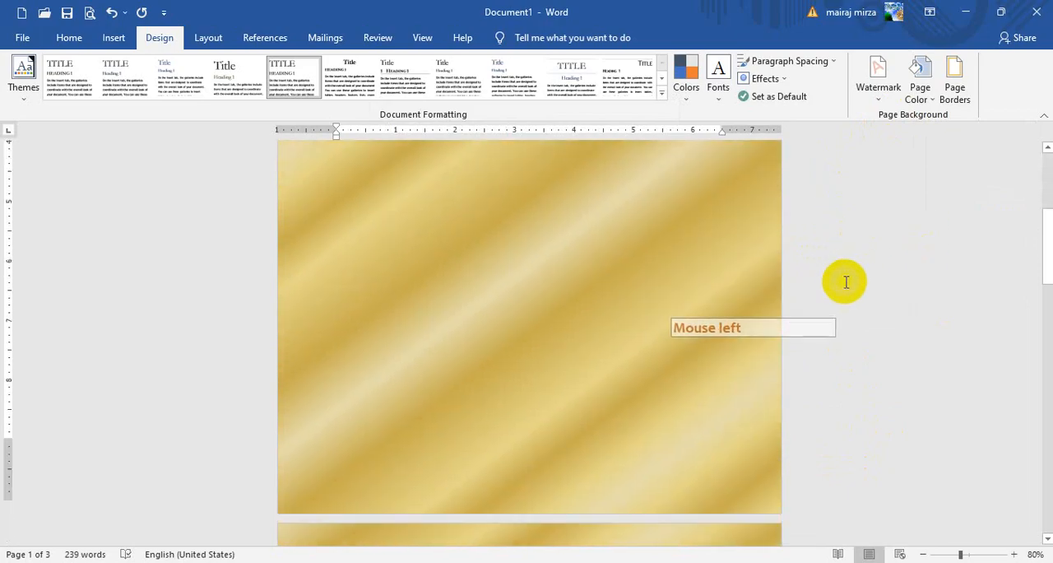
- Change the page background to the Rainbow preset gradient with Horizontal shading and the second variant, and review the pages
click(930, 97)
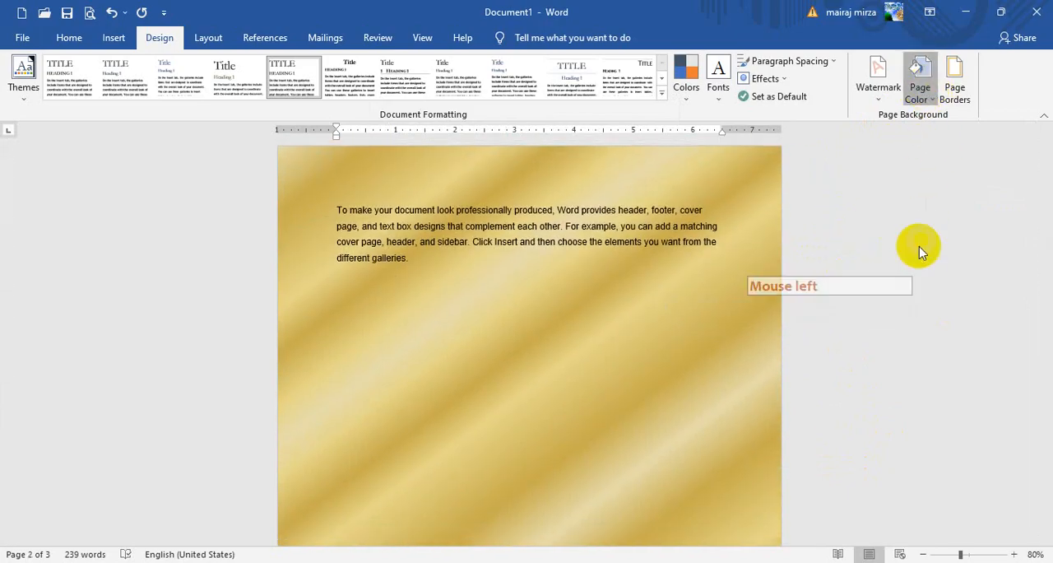
click(952, 301)
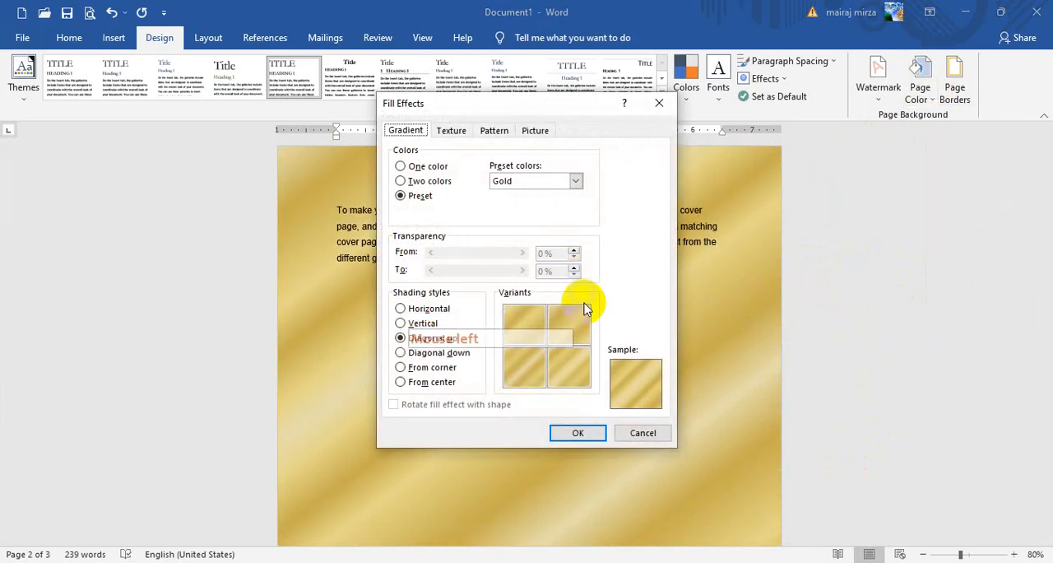
click(576, 181)
drag(578, 224, 536, 261)
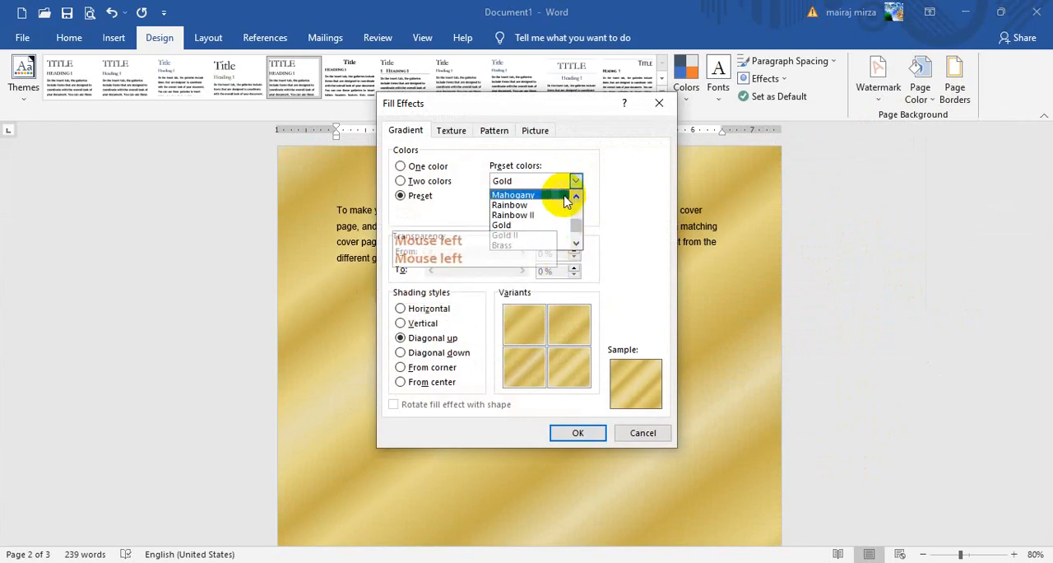
click(517, 205)
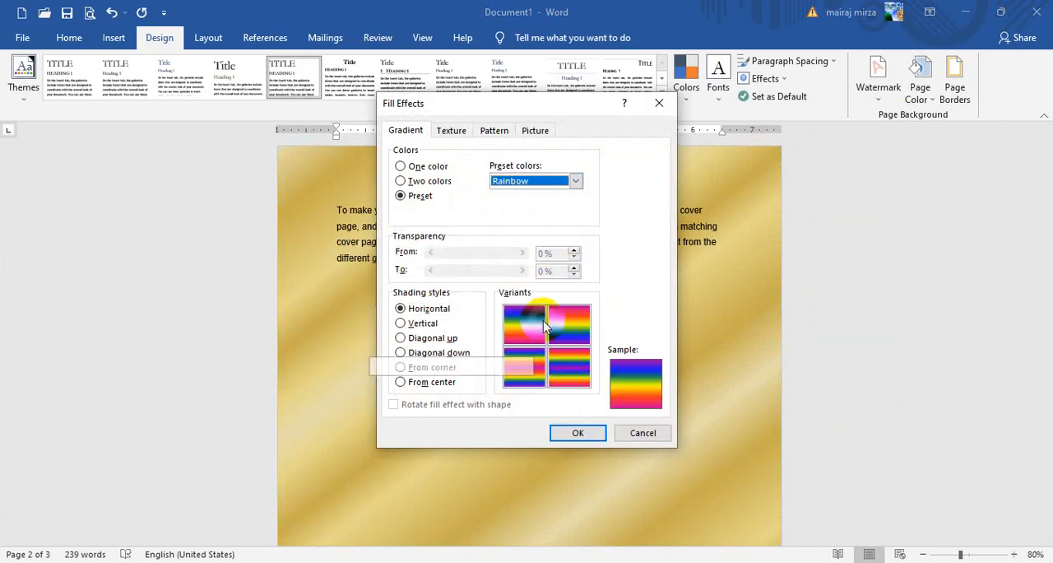
click(596, 433)
scroll(922, 346, down, 4)
scroll(922, 346, down, 1)
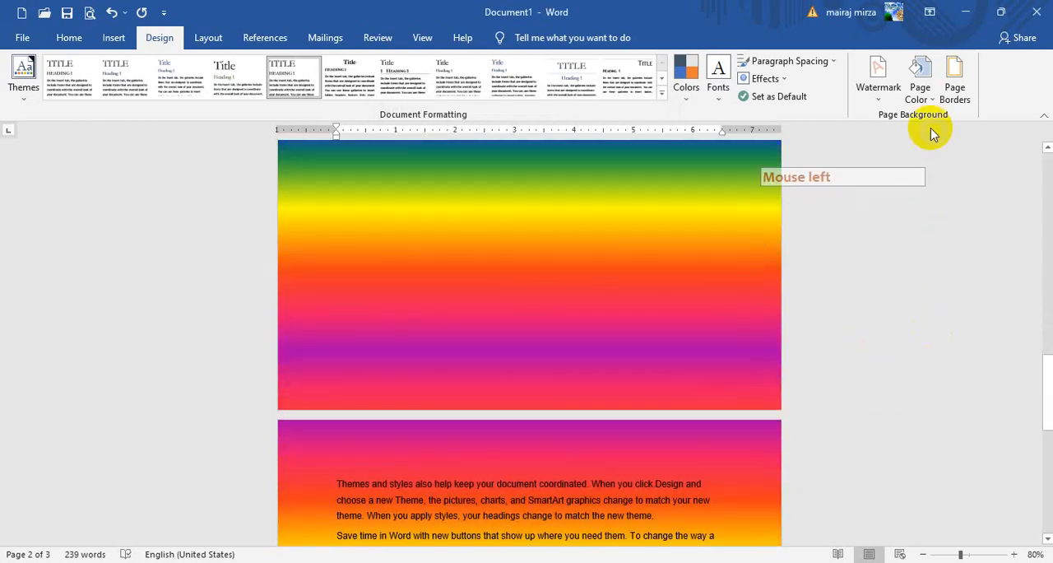
- Change the page background to the Sapphire preset gradient with Diagonal up shading and the fourth variant, and review the pages
click(922, 78)
click(953, 303)
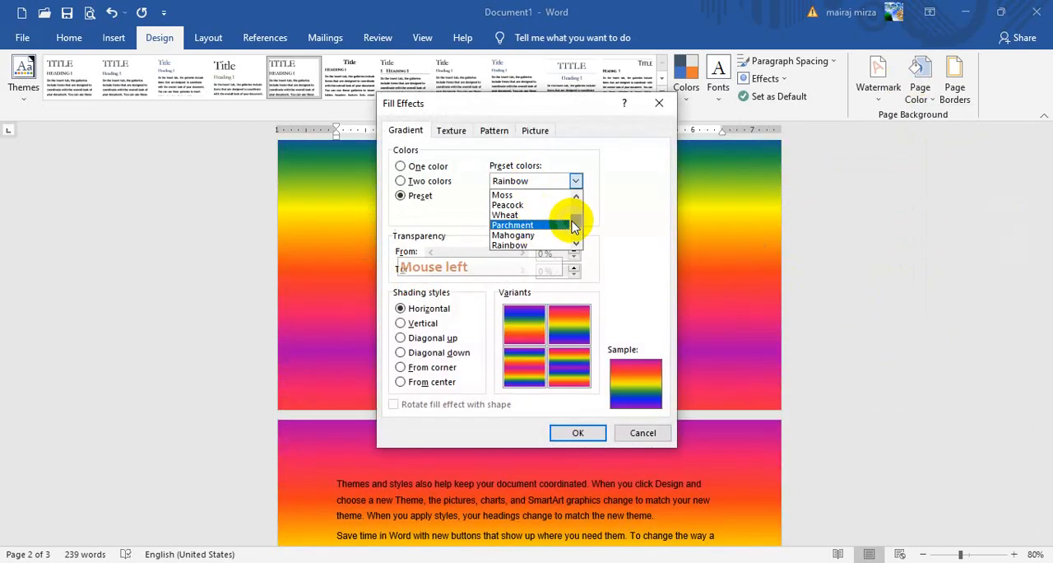
drag(575, 225, 571, 246)
click(537, 246)
click(570, 358)
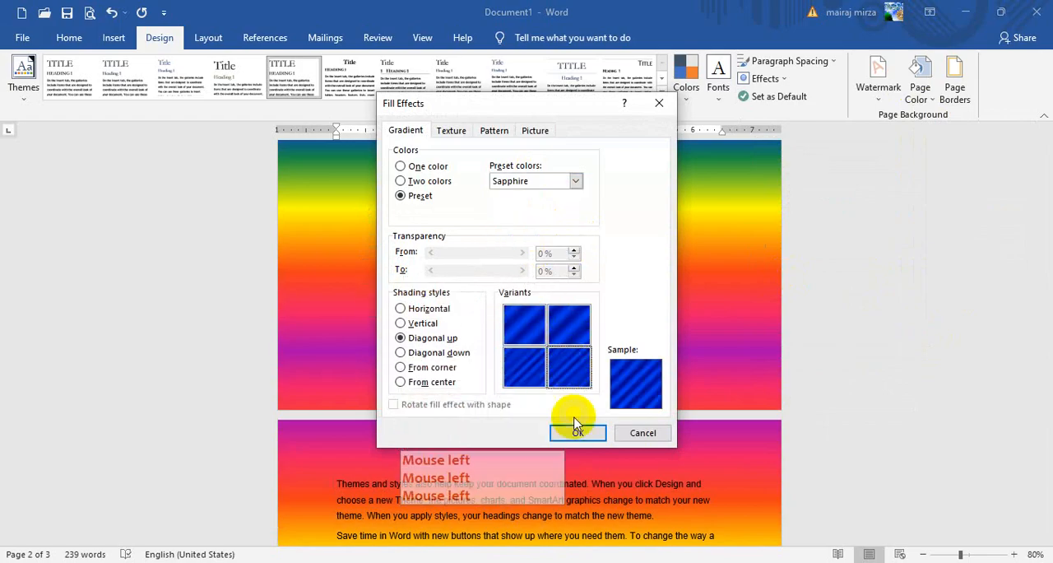
click(576, 429)
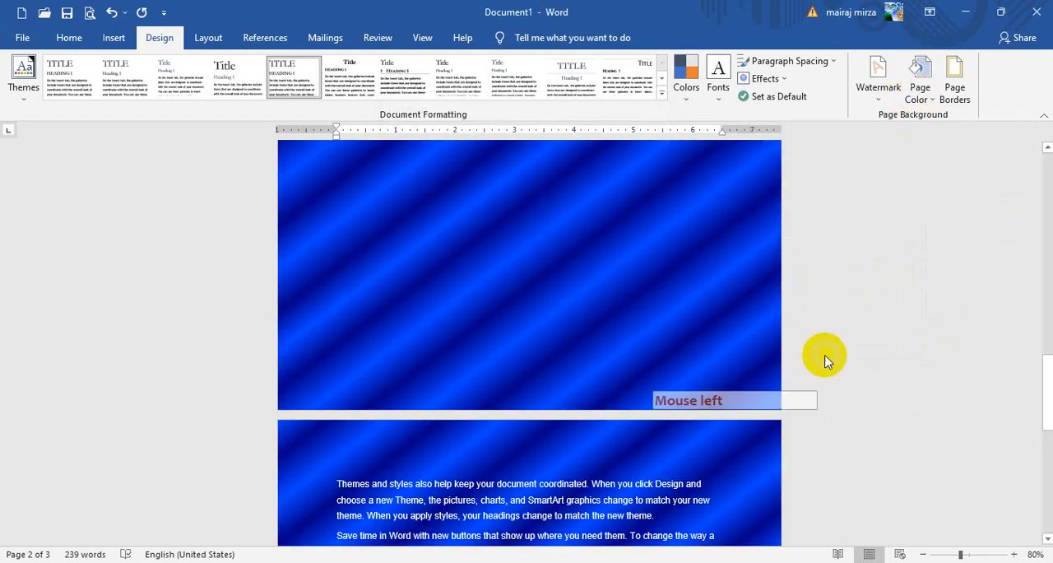
scroll(576, 336, down, 6)
scroll(752, 302, up, 2)
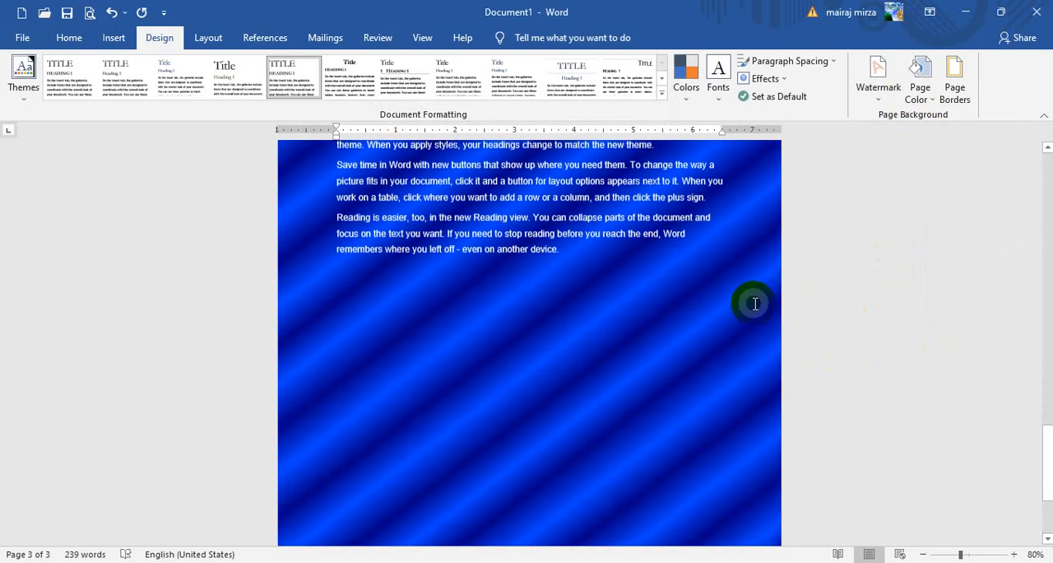
scroll(754, 303, up, 12)
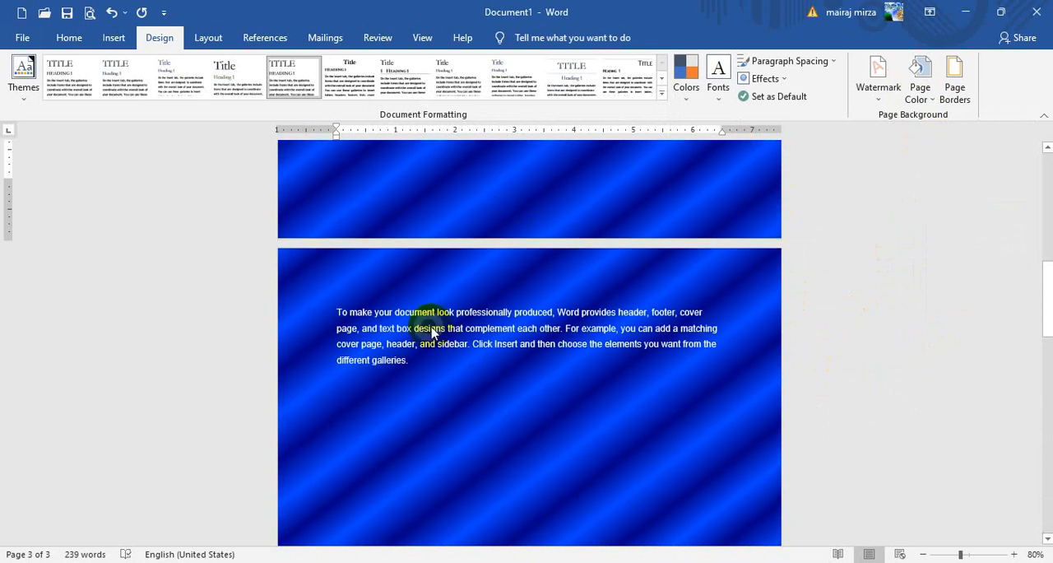
- Replace the page background gradient with the Water droplets texture and look through the pages
click(919, 83)
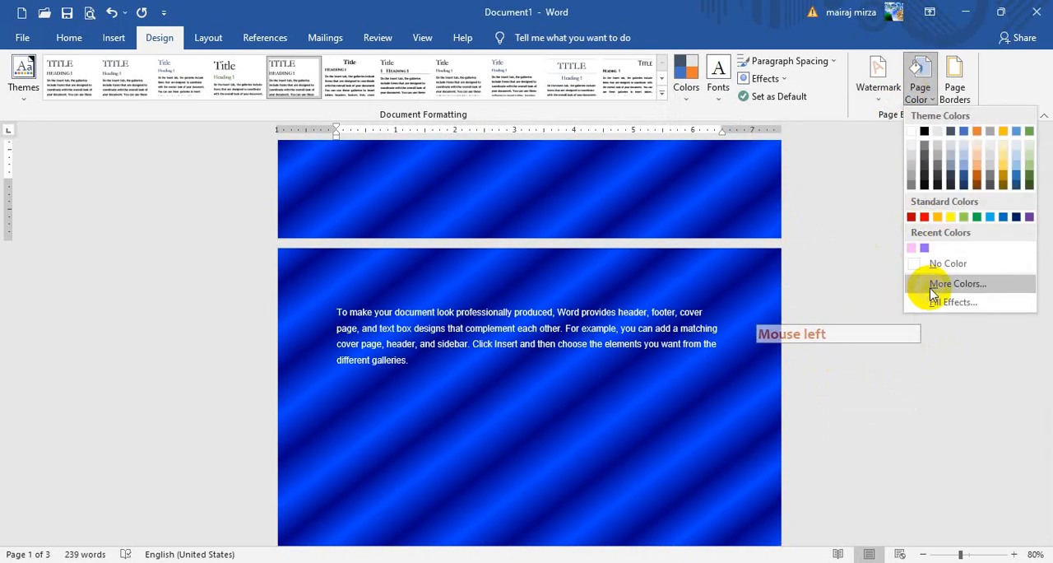
click(938, 302)
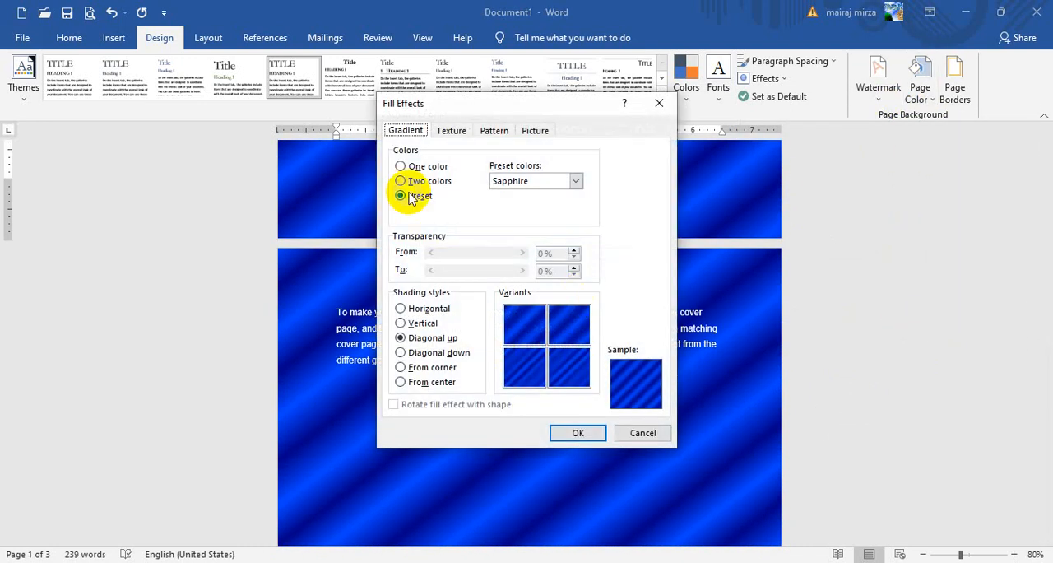
click(452, 132)
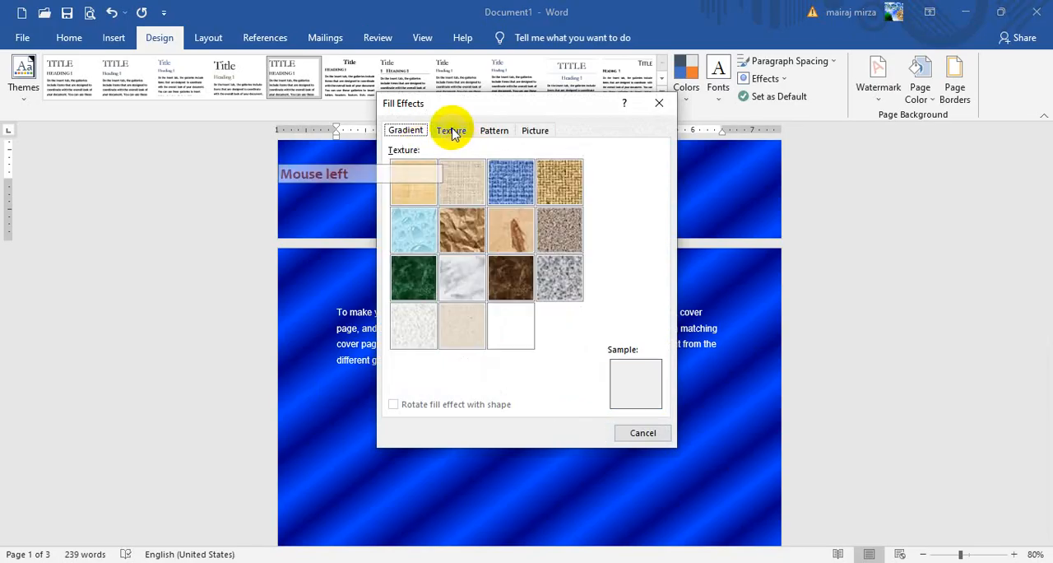
click(415, 234)
click(574, 434)
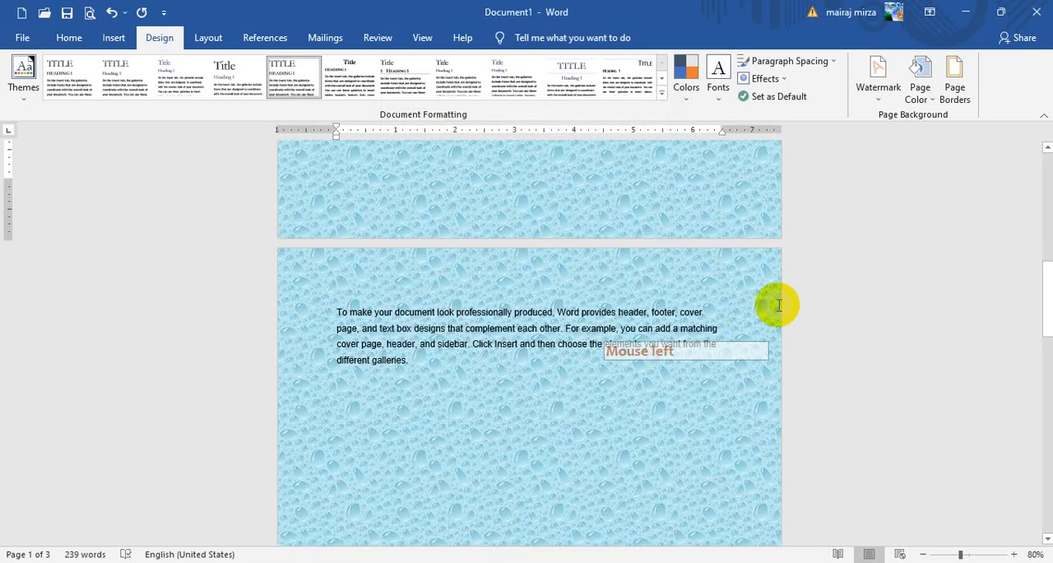
scroll(842, 294, down, 5)
scroll(845, 293, down, 15)
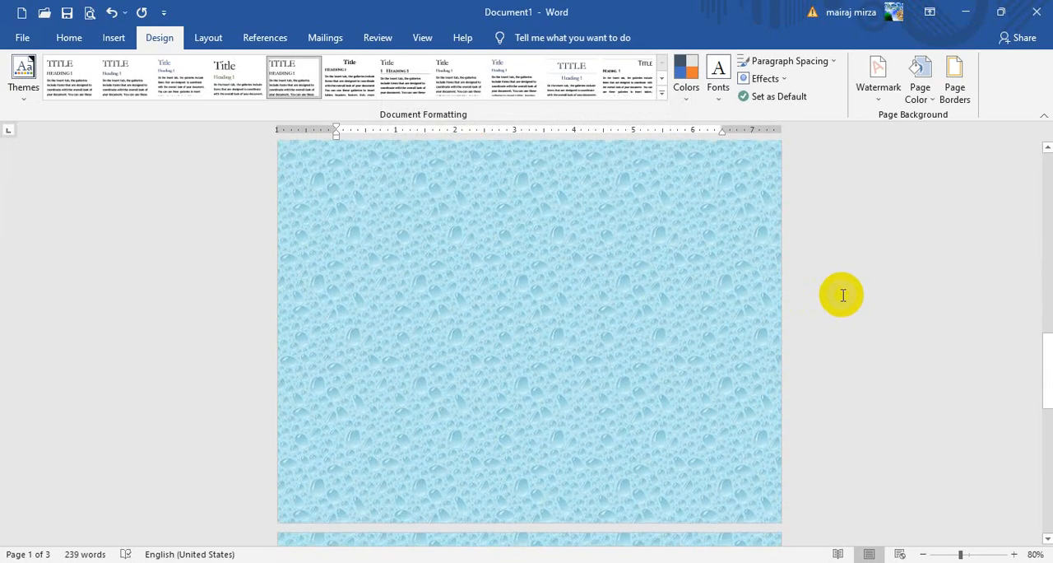
scroll(834, 299, up, 10)
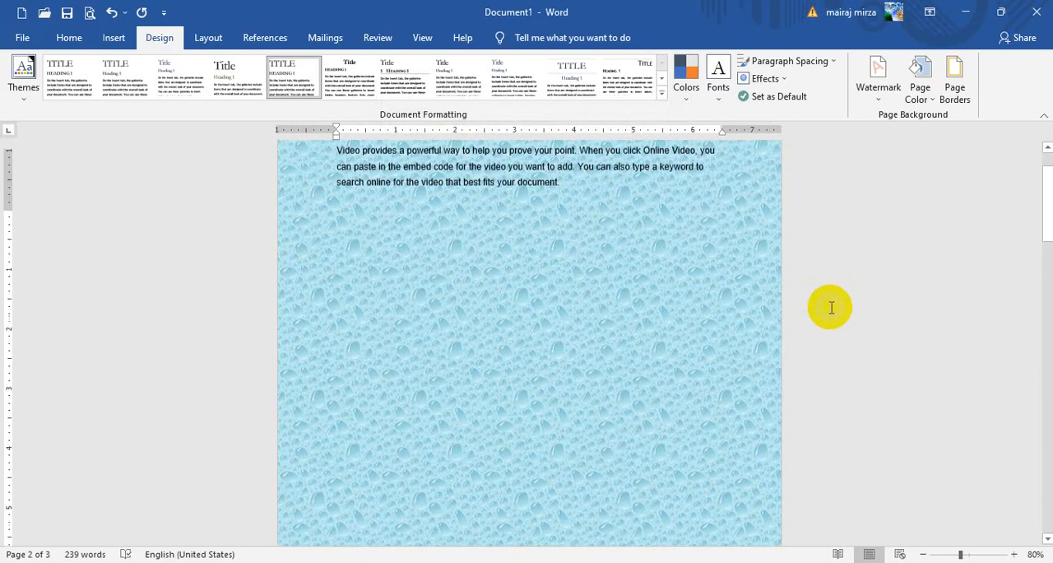
- Change the page background to the white marble texture and review the pages
click(921, 92)
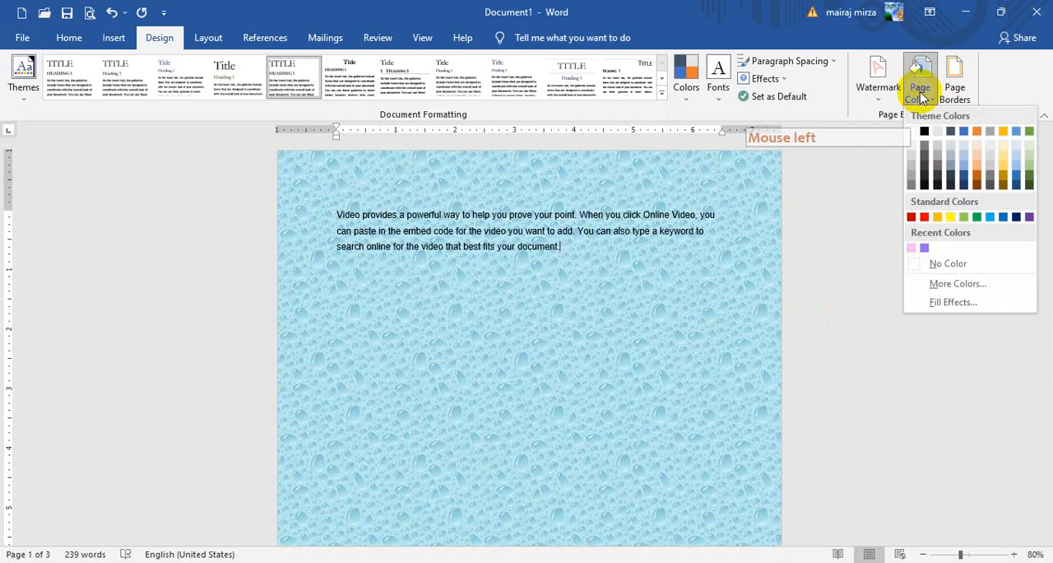
click(957, 306)
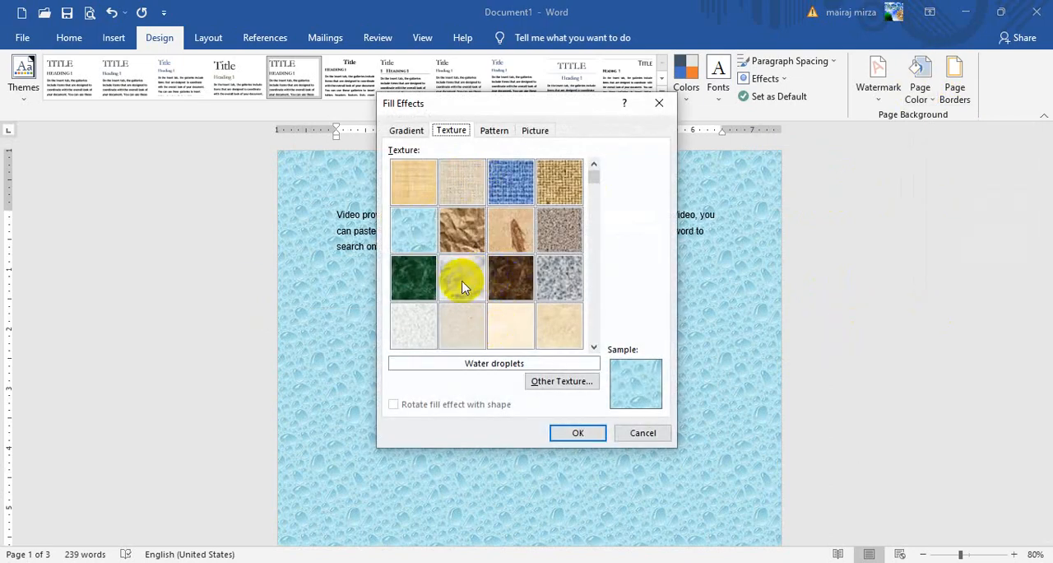
click(573, 433)
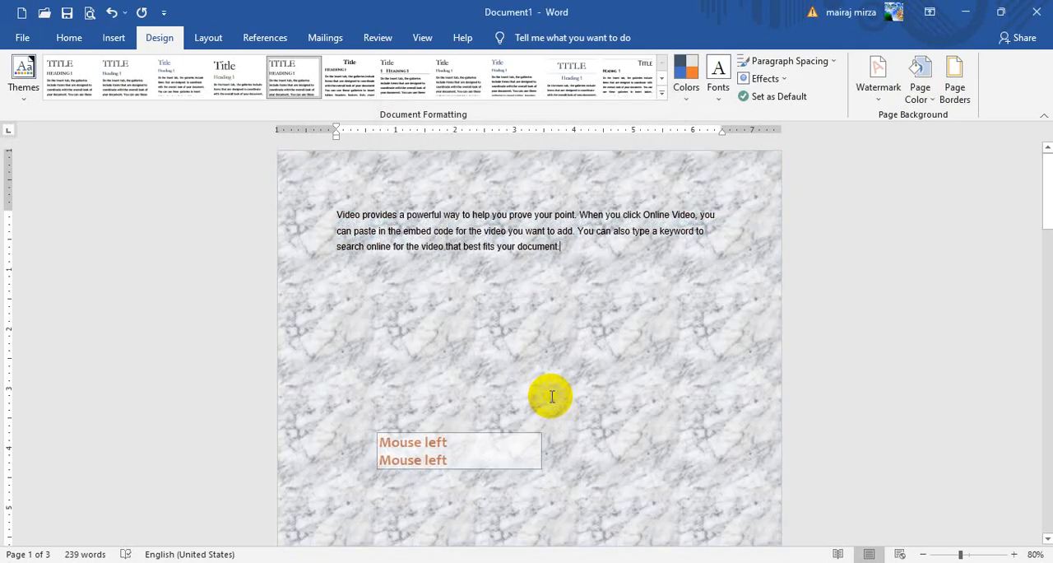
scroll(553, 395, down, 3)
scroll(552, 395, down, 10)
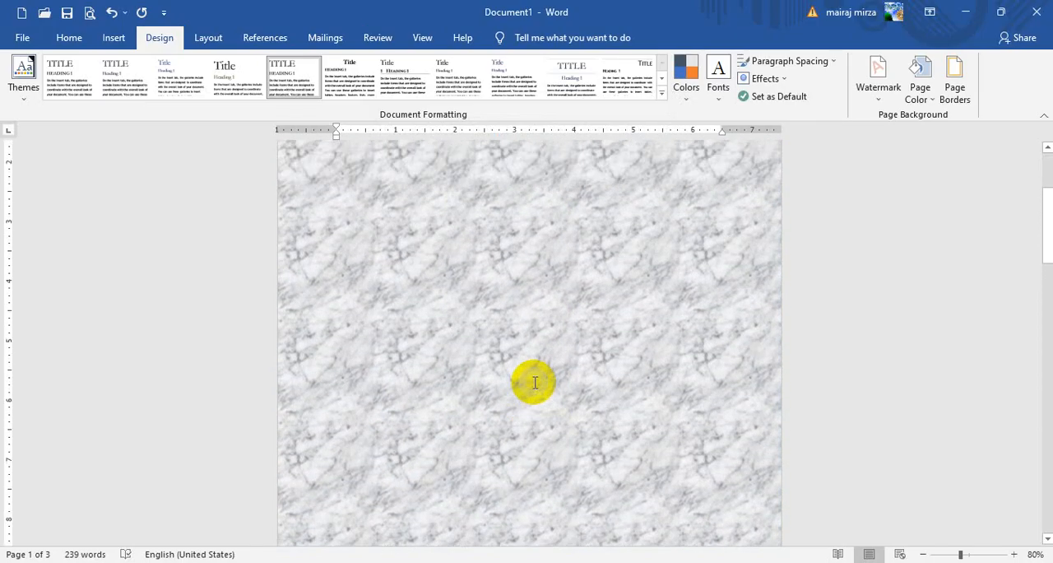
scroll(534, 384, up, 15)
- Change the page background to the Stationery texture and review the pages
click(920, 82)
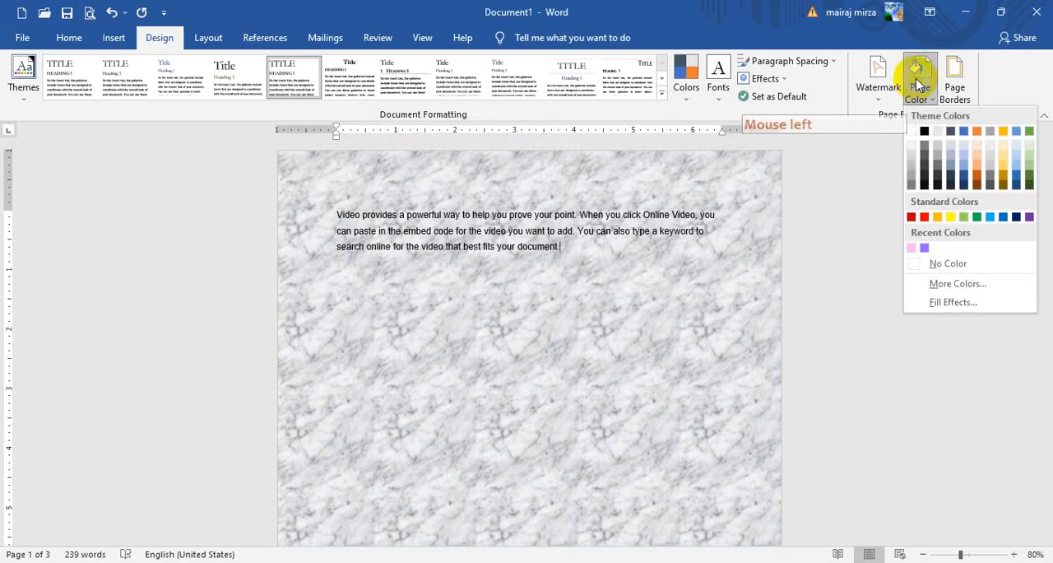
click(953, 301)
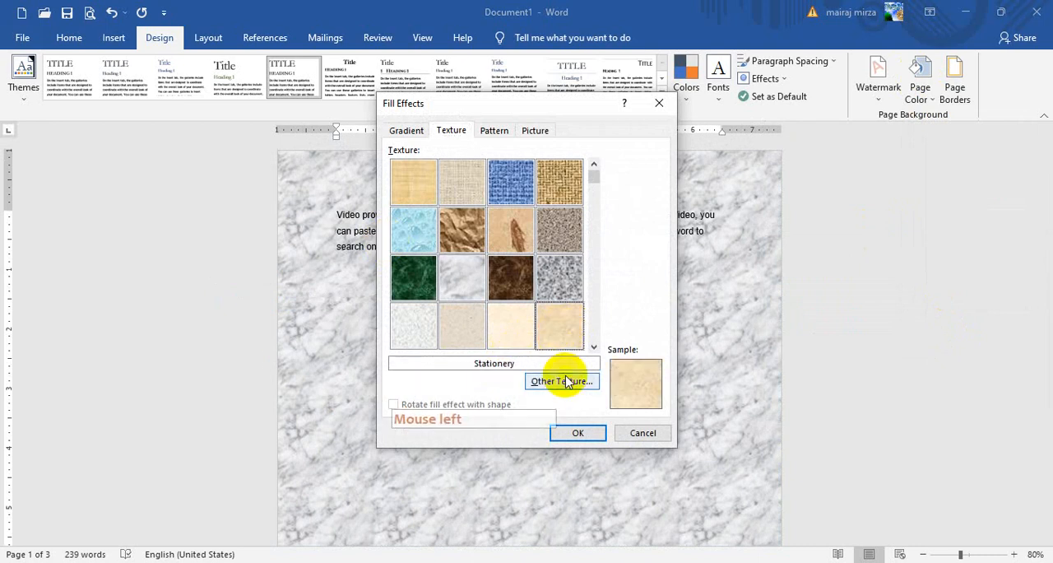
click(577, 432)
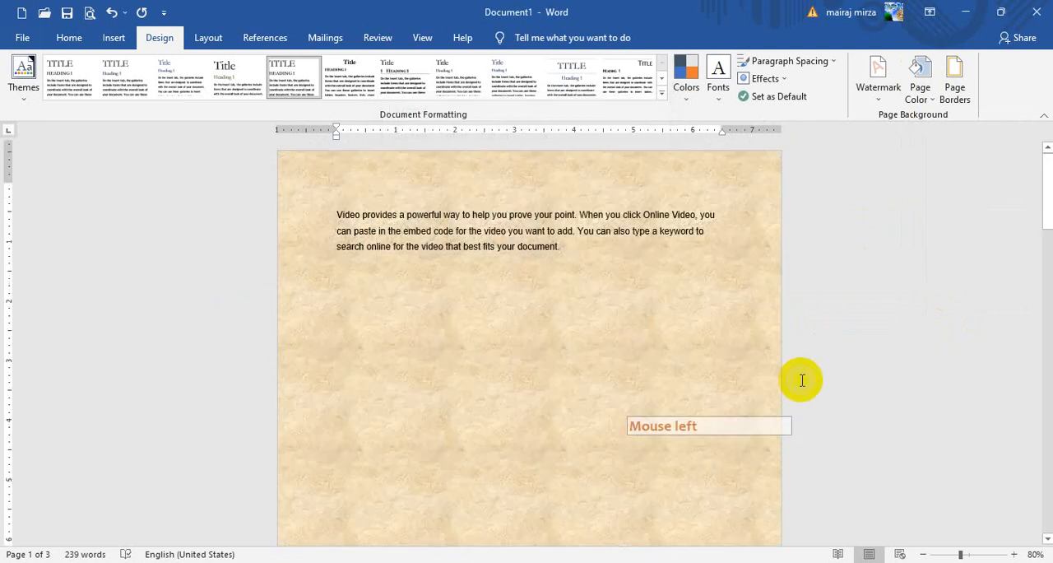
scroll(803, 380, down, 3)
scroll(798, 379, up, 3)
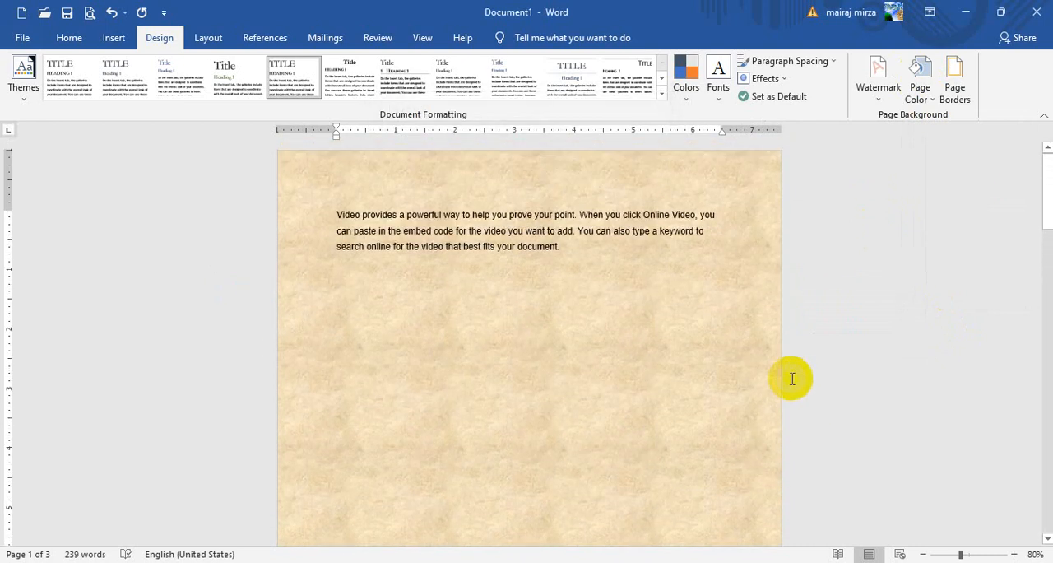
- Change the page background to the Oak texture and review the pages
click(921, 89)
click(955, 303)
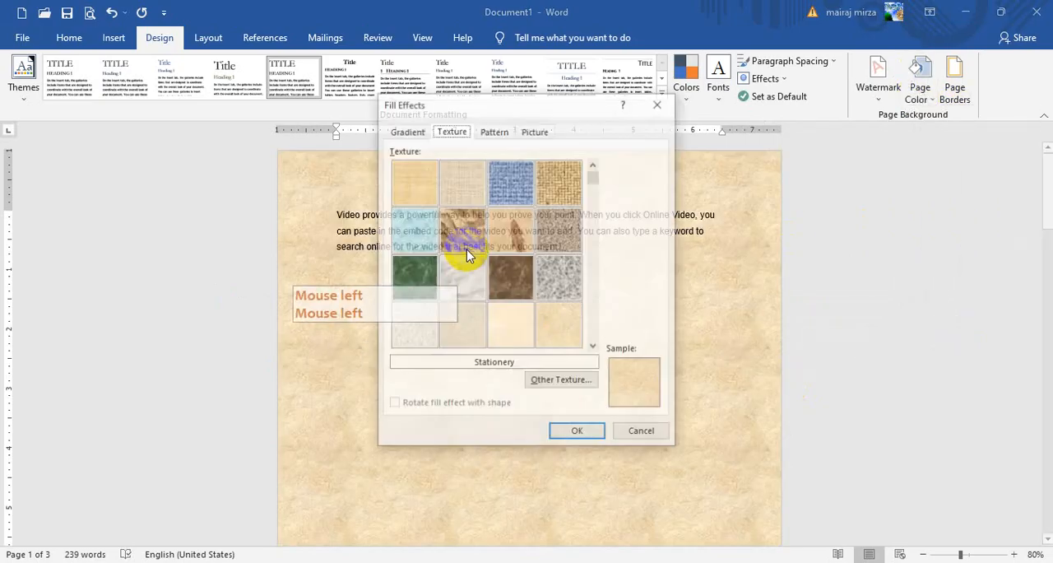
drag(593, 178, 590, 364)
click(529, 340)
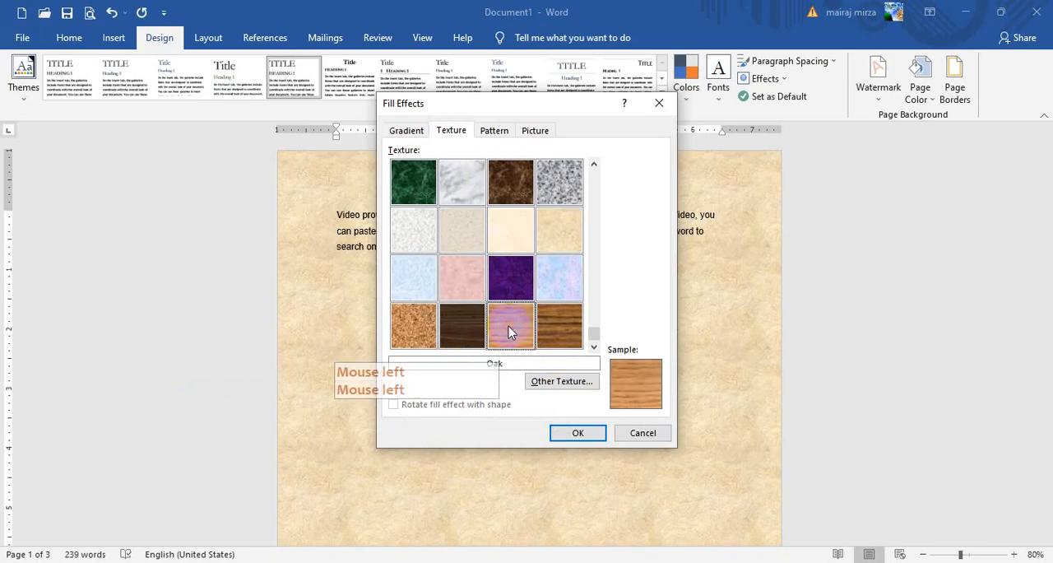
click(578, 432)
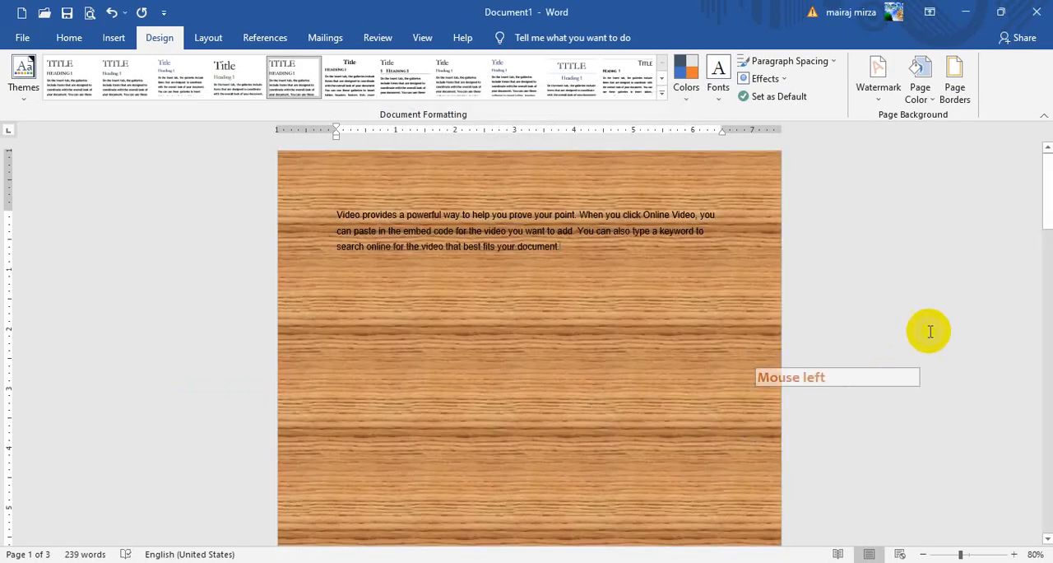
scroll(930, 329, down, 3)
scroll(930, 330, up, 3)
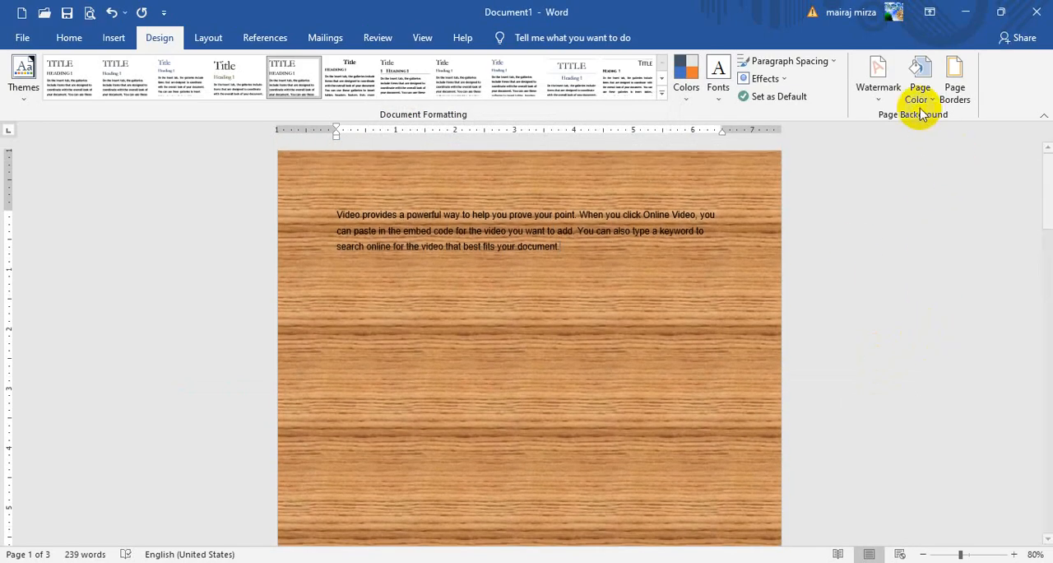
- Load the pink clock picture from the Pictures folder as a custom texture, apply it as the page background and review the pages
click(920, 92)
click(943, 301)
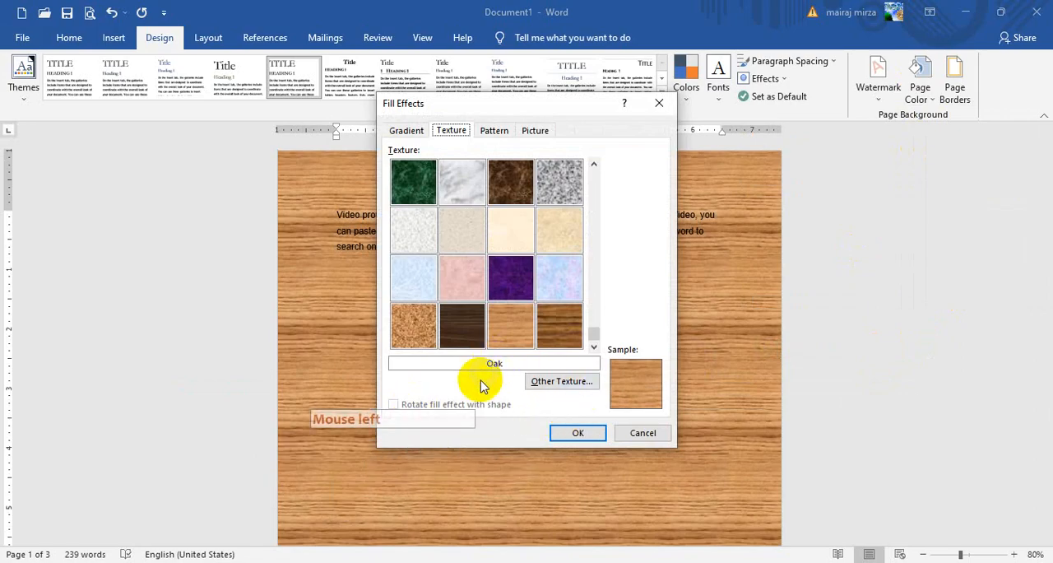
click(550, 381)
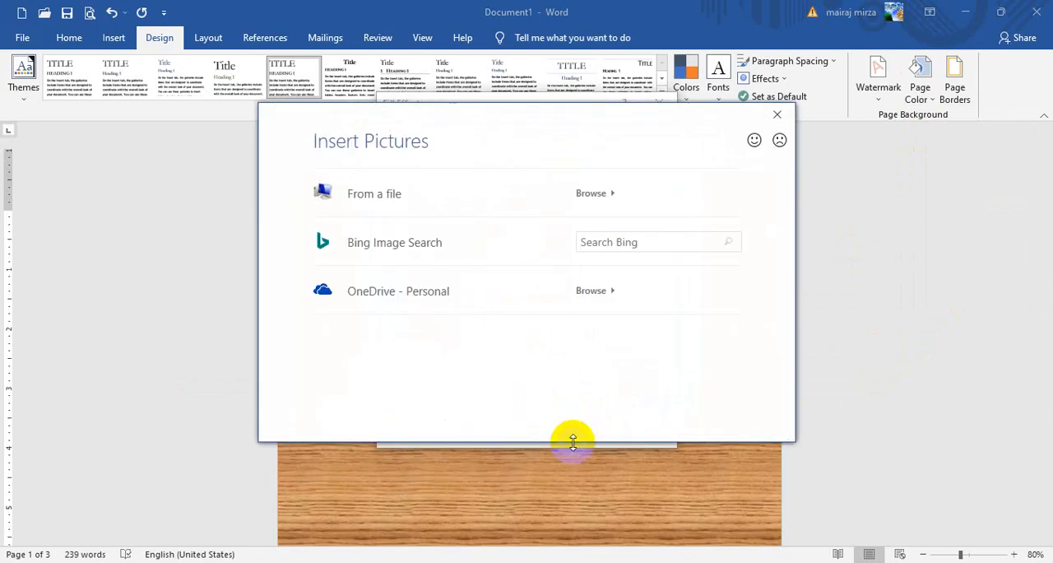
click(380, 195)
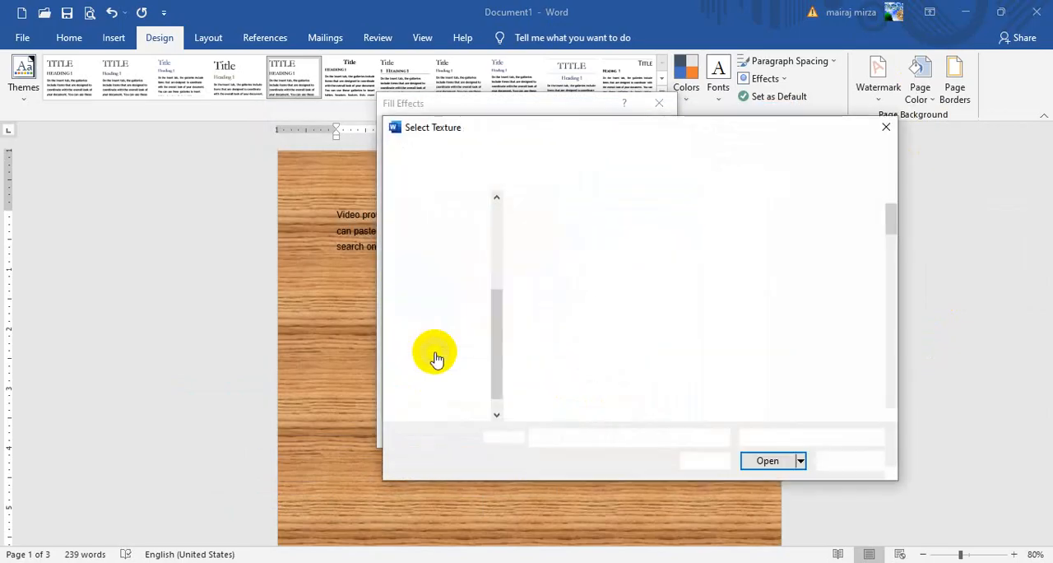
drag(891, 216, 893, 257)
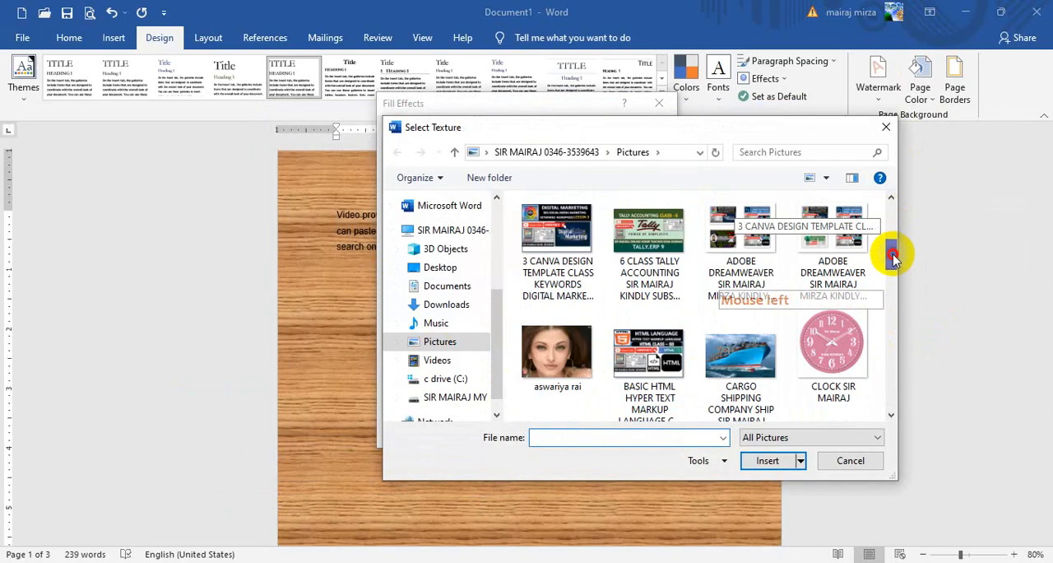
click(833, 323)
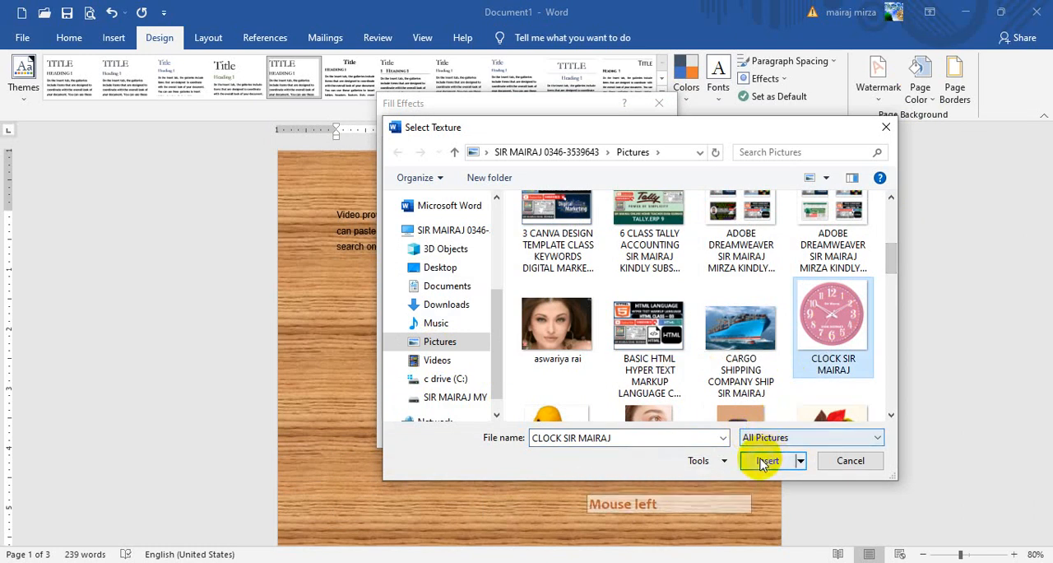
click(766, 460)
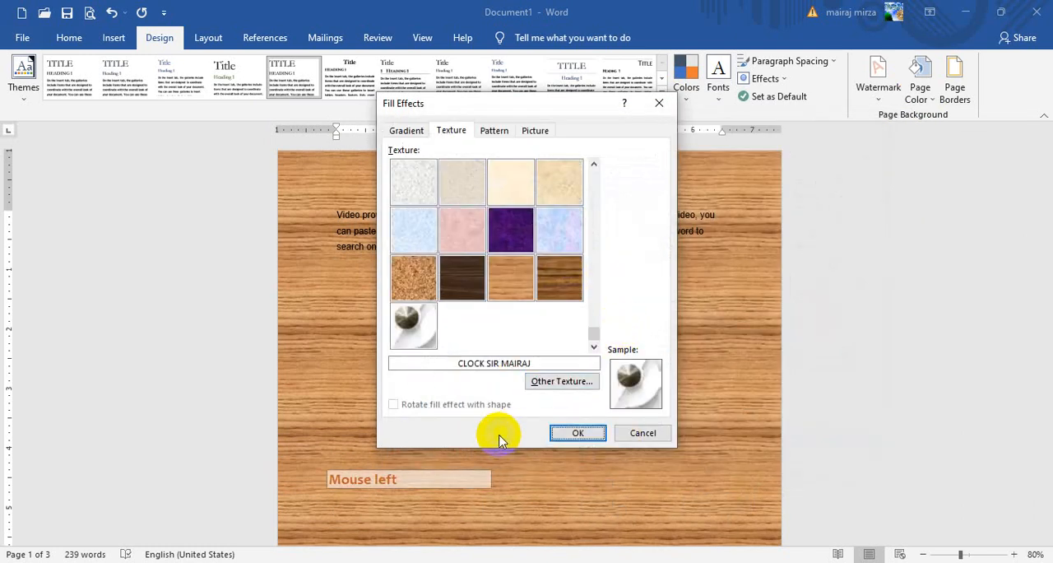
click(410, 329)
click(579, 435)
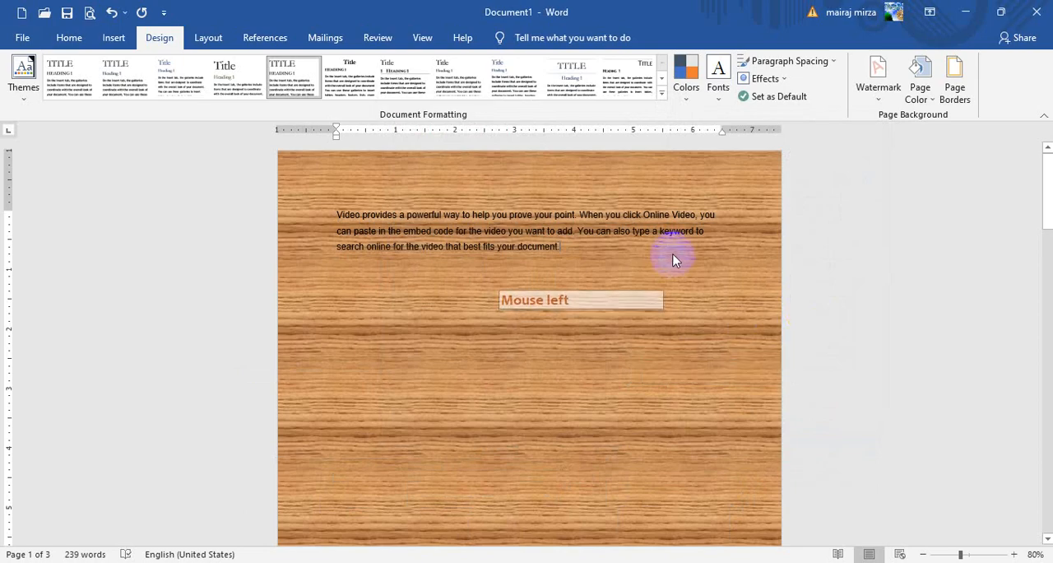
scroll(623, 246, down, 10)
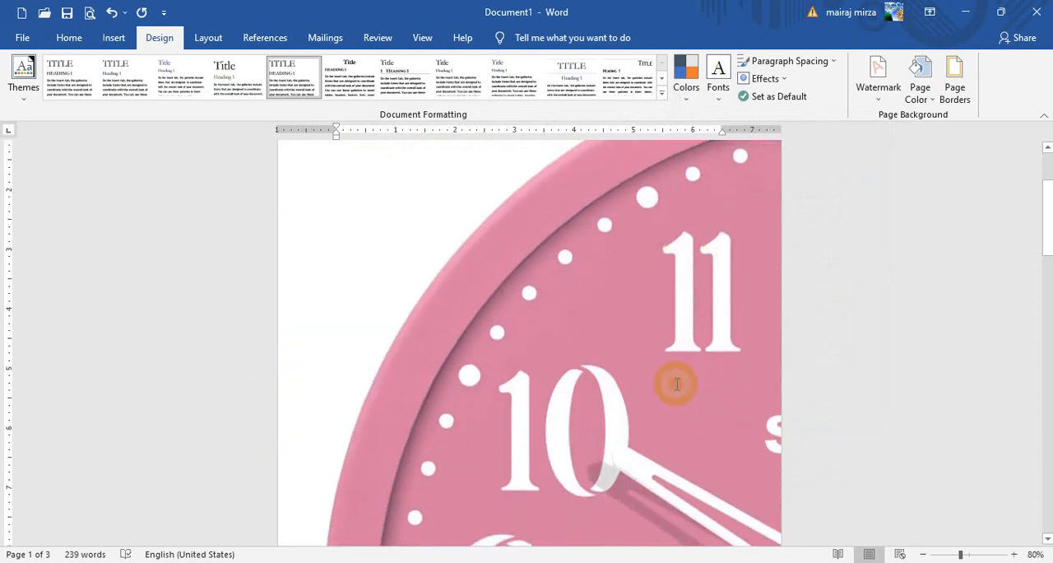
scroll(584, 386, down, 8)
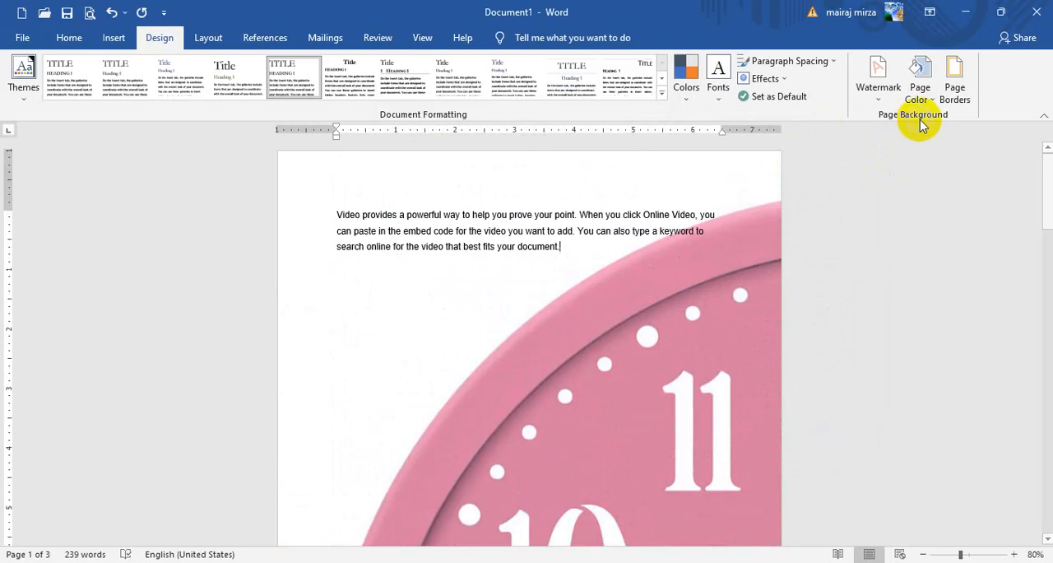
- Load the picture of a video thumbnail grid from the Pictures folder as a custom texture, apply it as the page background and review the pages
click(920, 82)
click(952, 302)
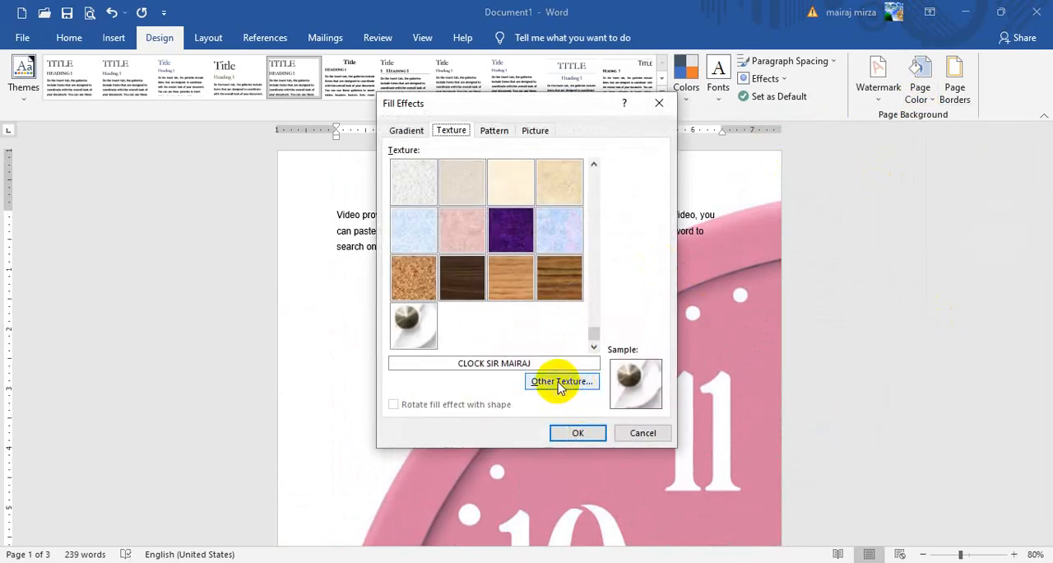
click(563, 381)
click(374, 211)
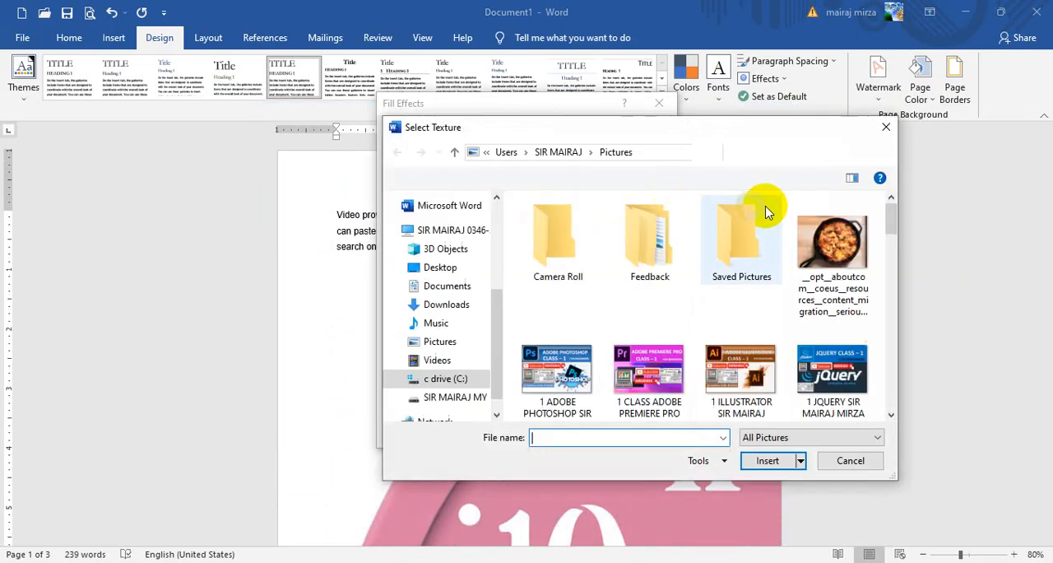
drag(893, 217, 894, 380)
click(646, 251)
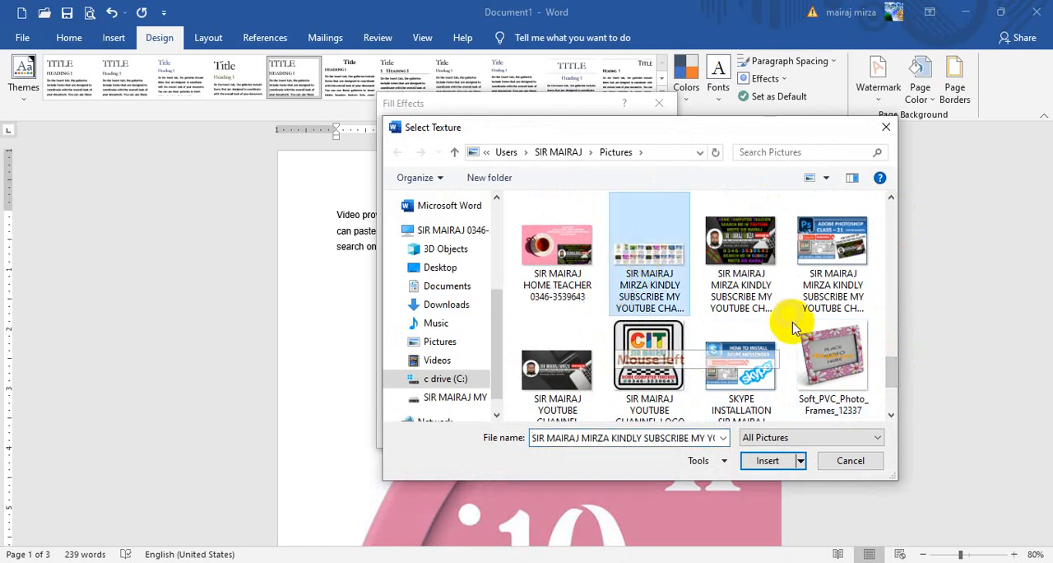
click(768, 460)
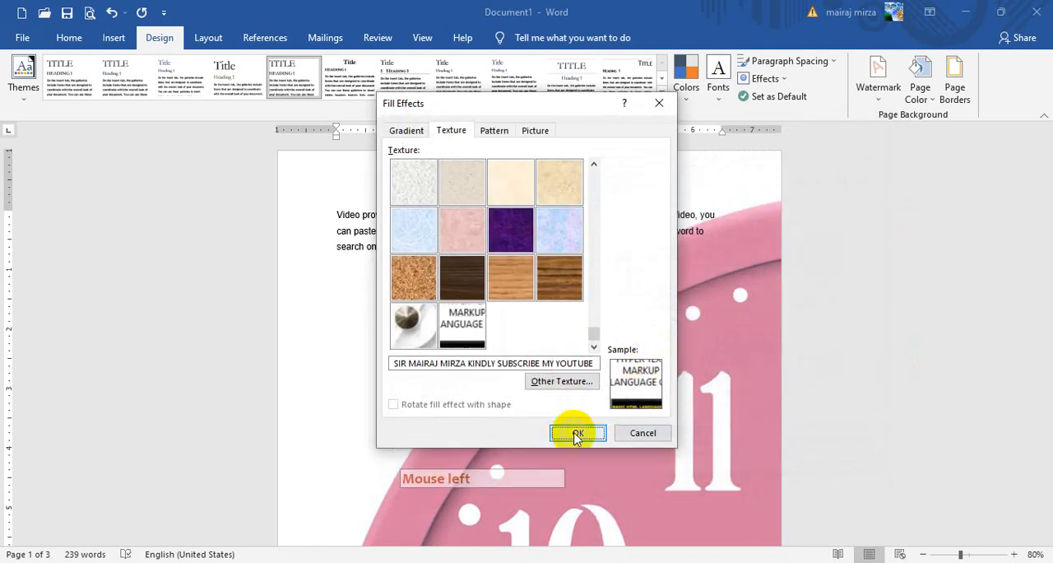
click(574, 435)
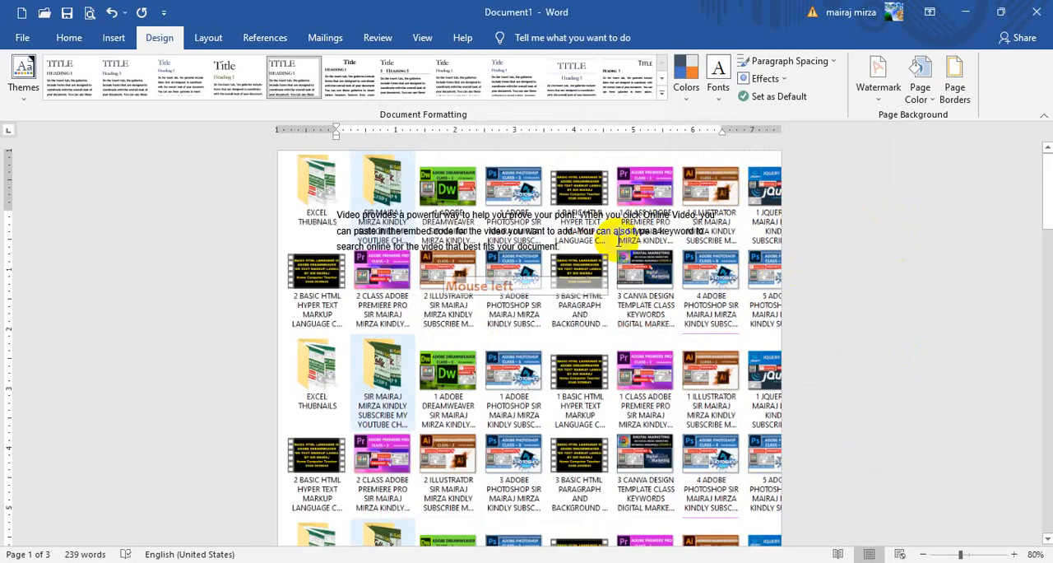
scroll(544, 309, down, 3)
scroll(545, 308, up, 3)
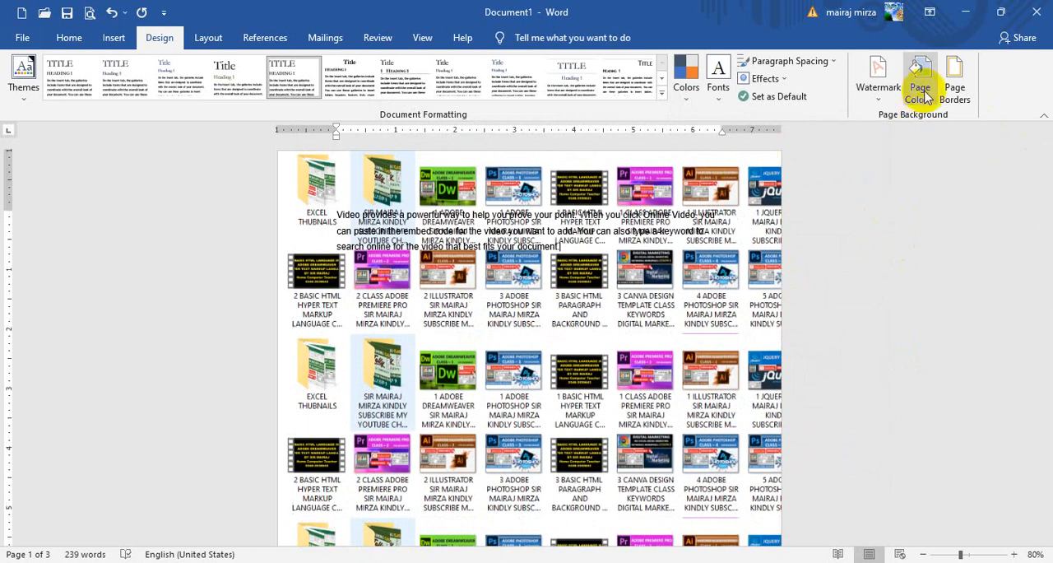
- Remove the texture from the page background by setting the page color to No Color
click(920, 89)
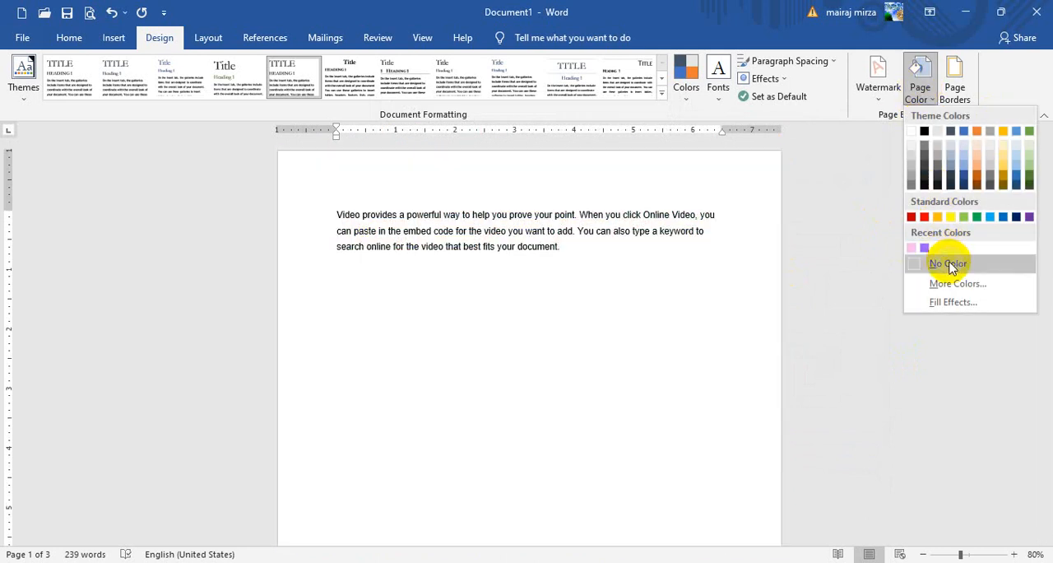
click(948, 262)
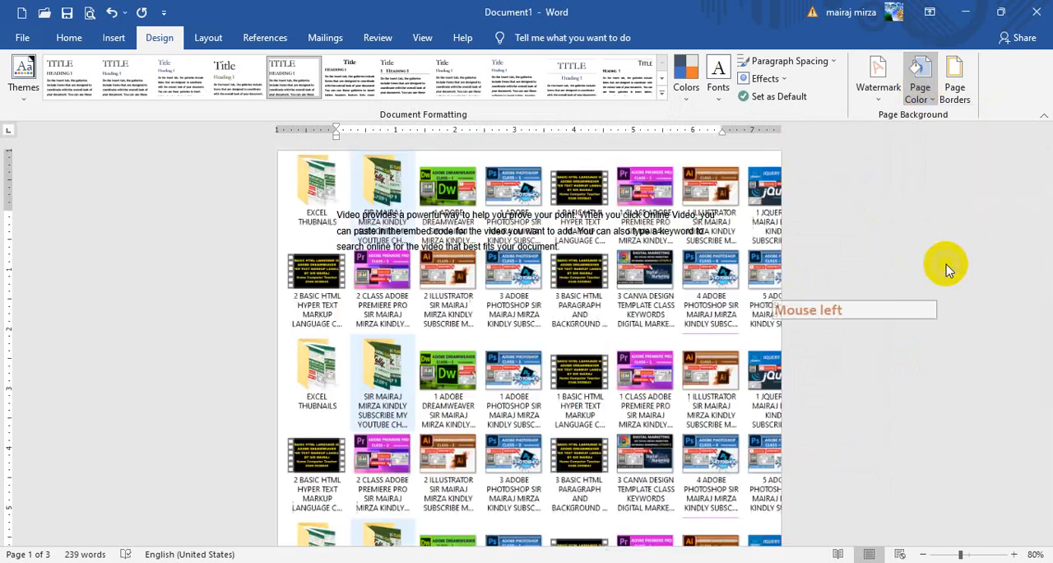
click(923, 75)
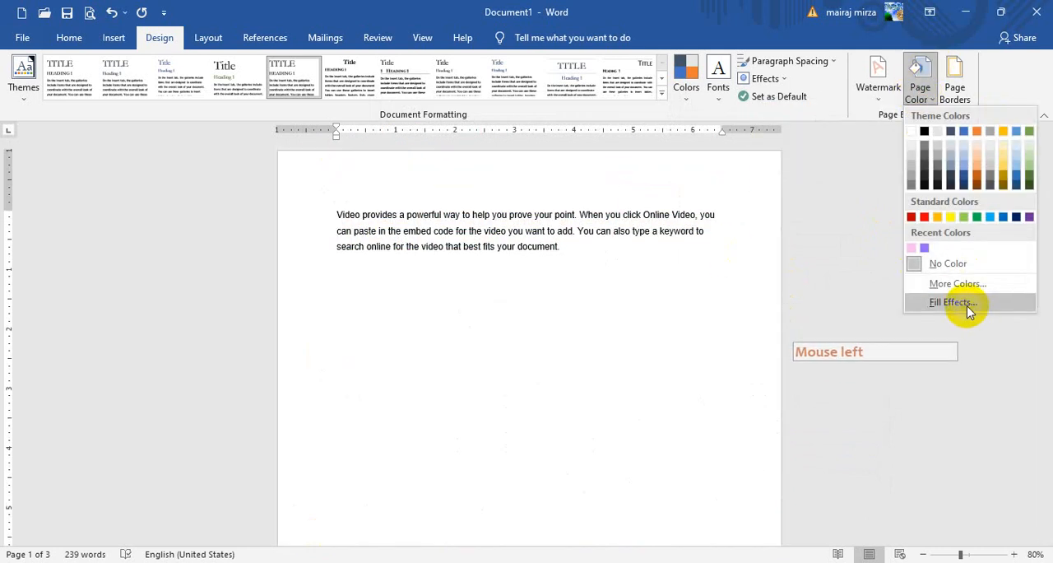
click(549, 271)
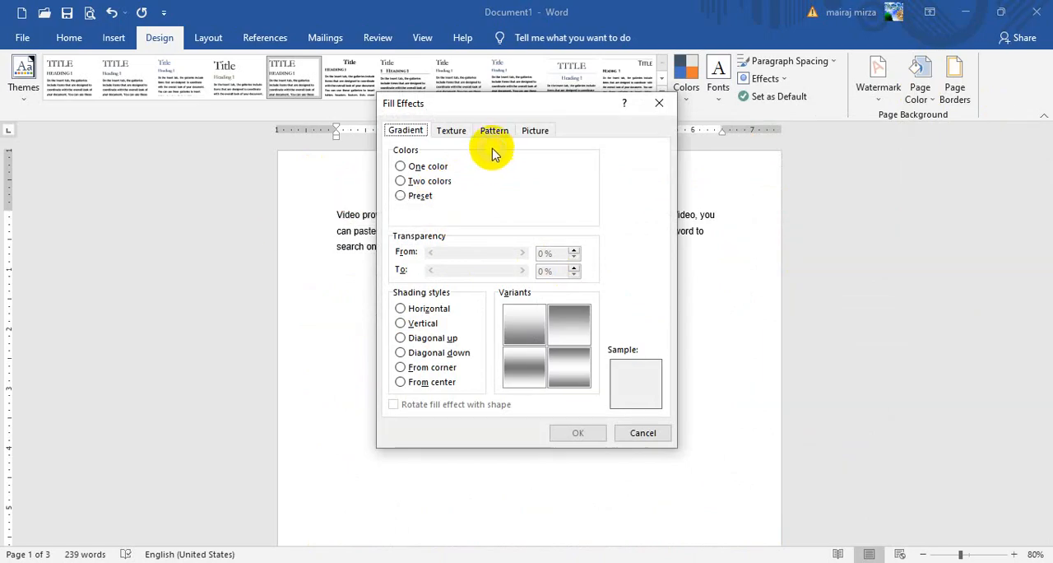
click(643, 433)
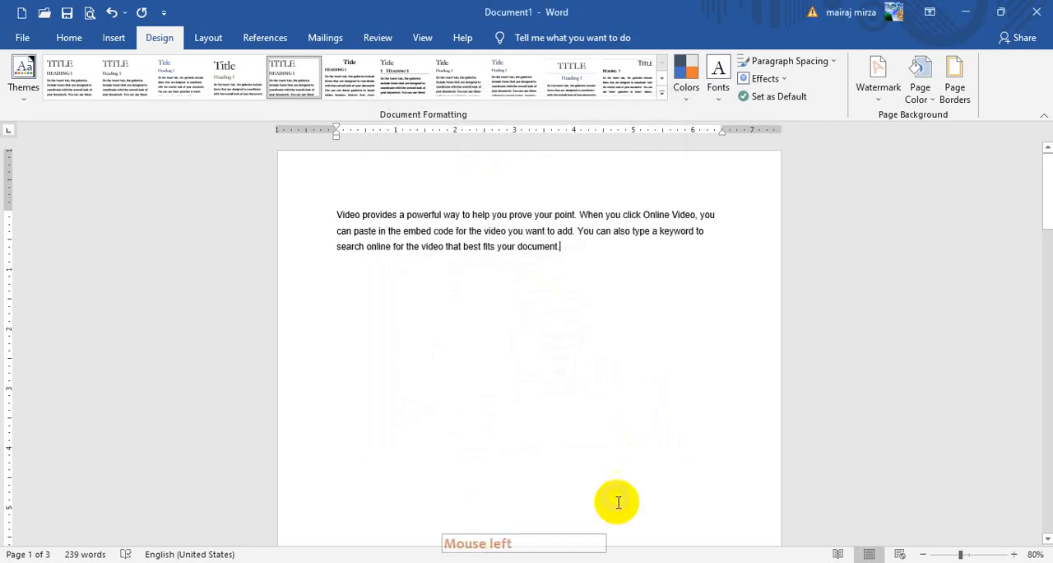